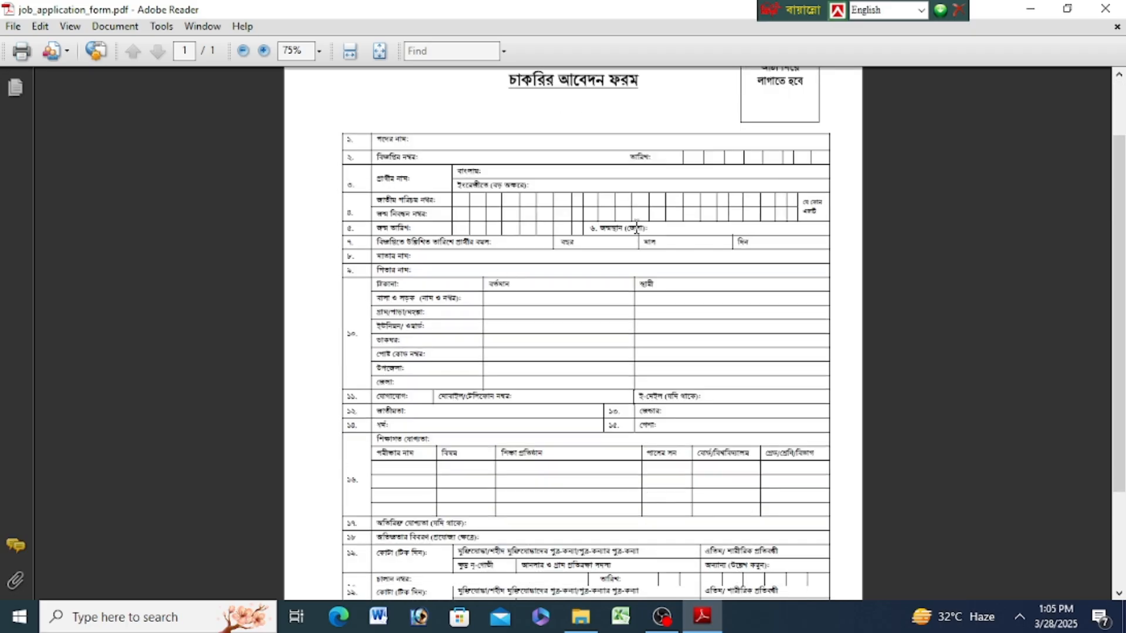
pyautogui.scroll(-2, 498, 364)
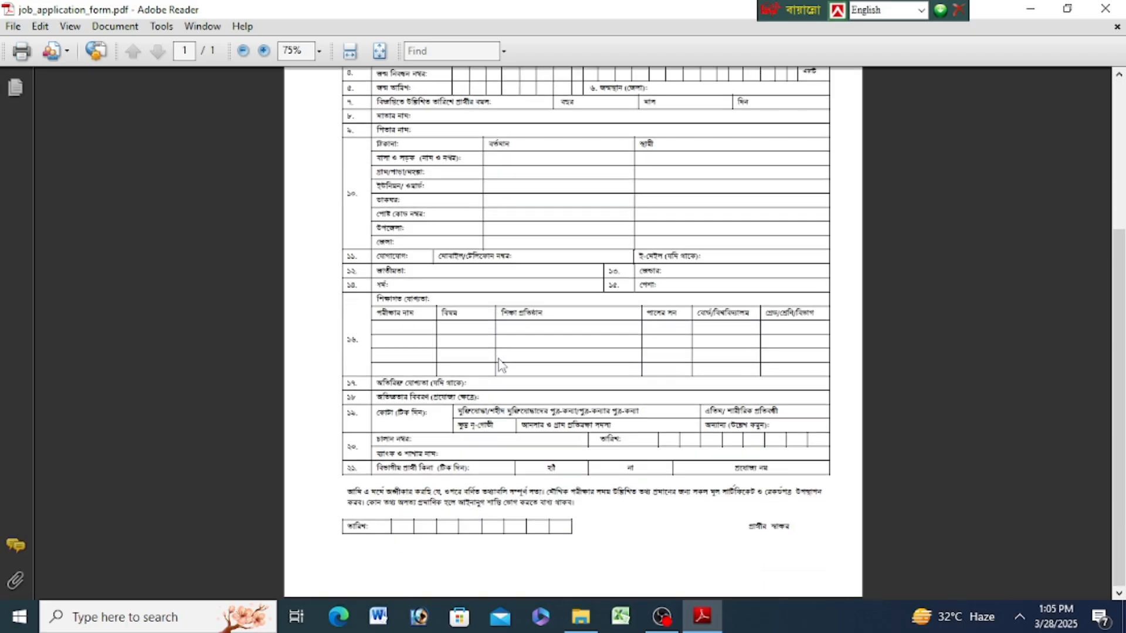
# - Review the job_application_form.pdf from the title to the signature line, and close it
pyautogui.scroll(6, 501, 364)
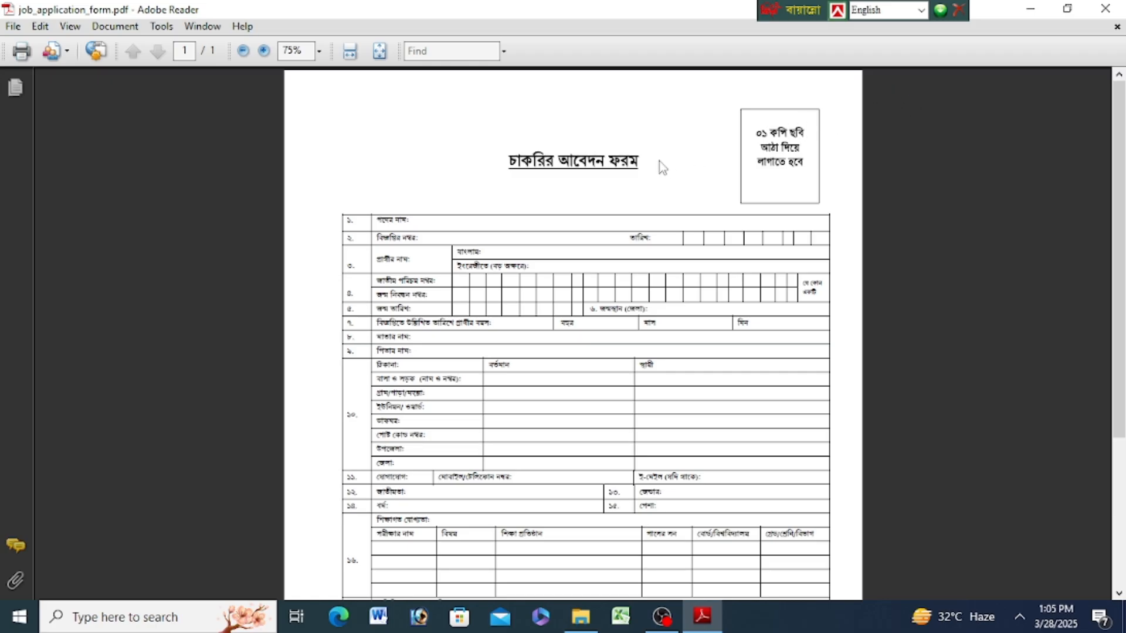
pyautogui.scroll(-5, 665, 167)
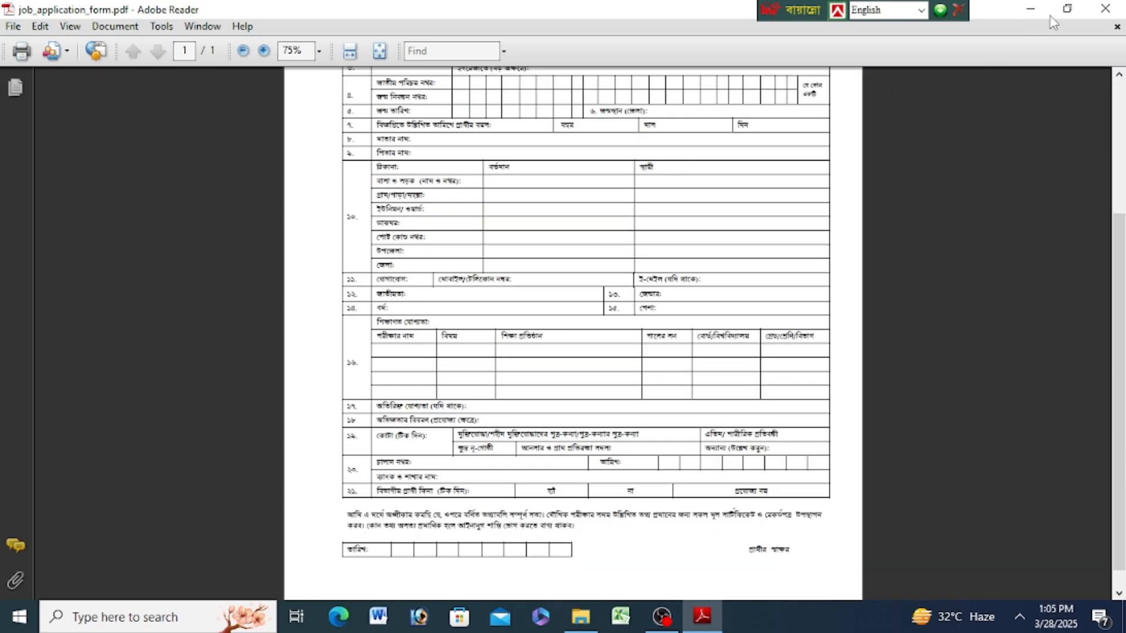
pyautogui.click(1105, 14)
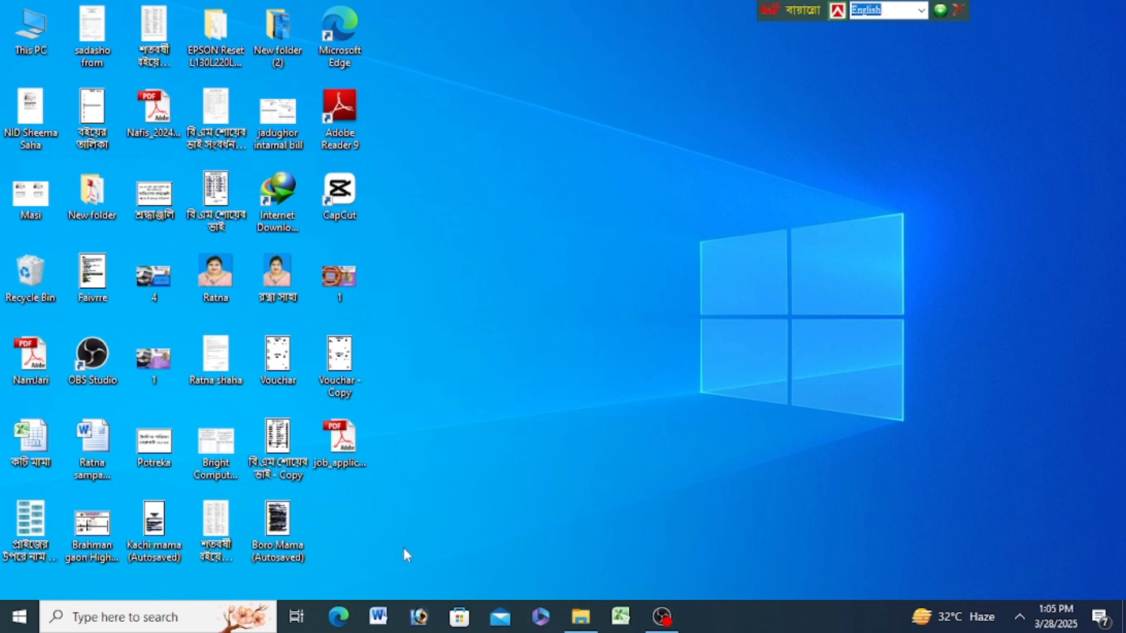
# - Switch to Word with a new blank document and set its paper size to A4
pyautogui.click(378, 617)
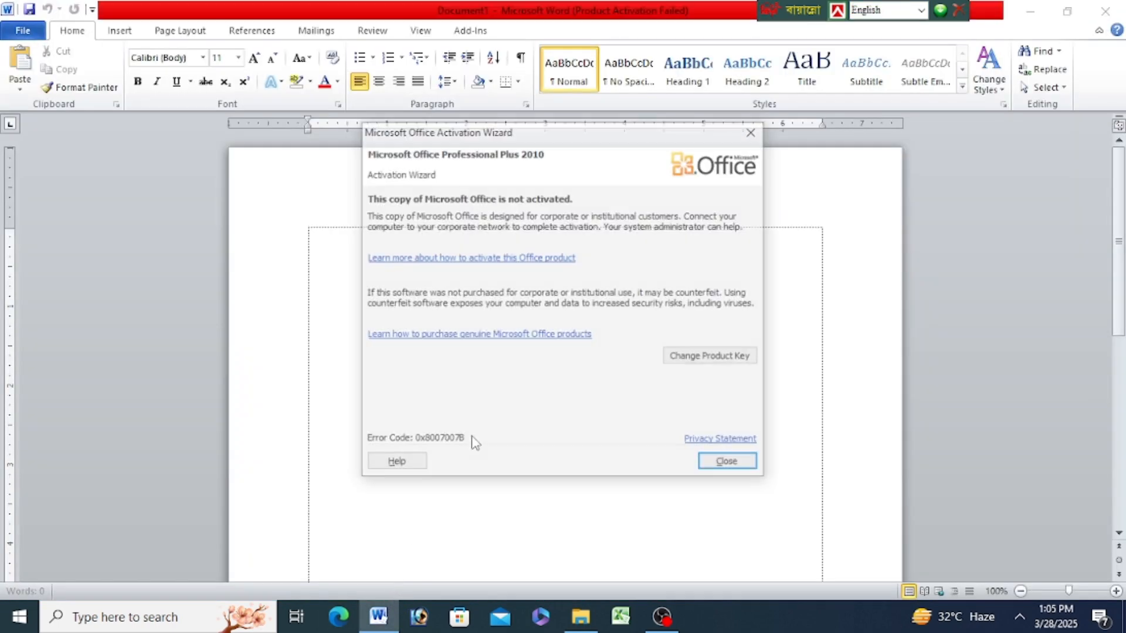
pyautogui.click(754, 132)
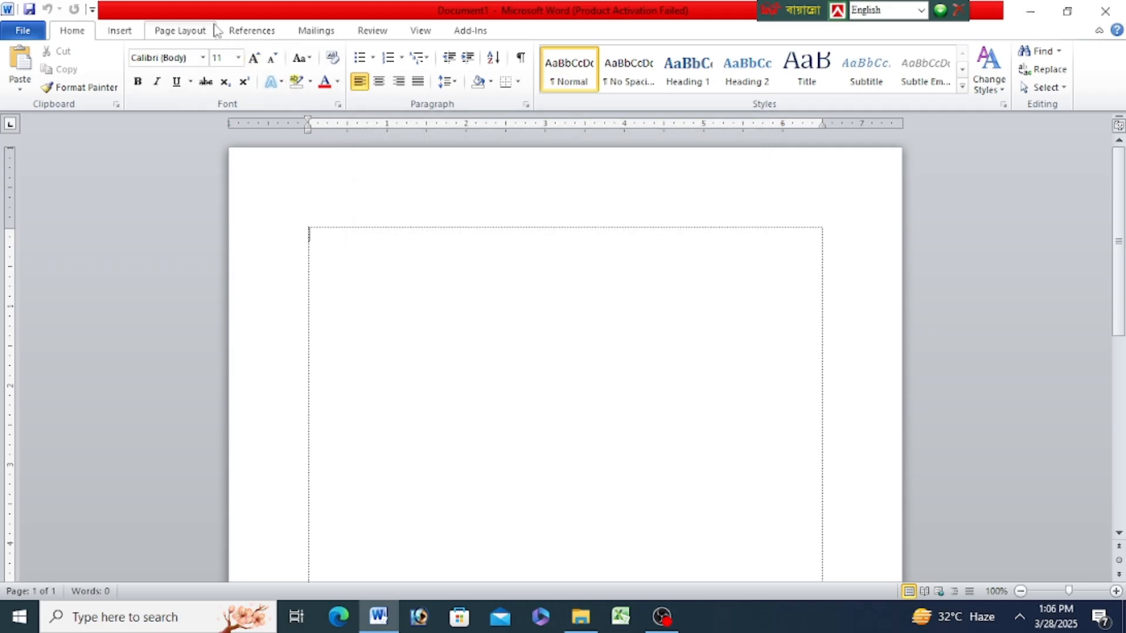
pyautogui.click(195, 31)
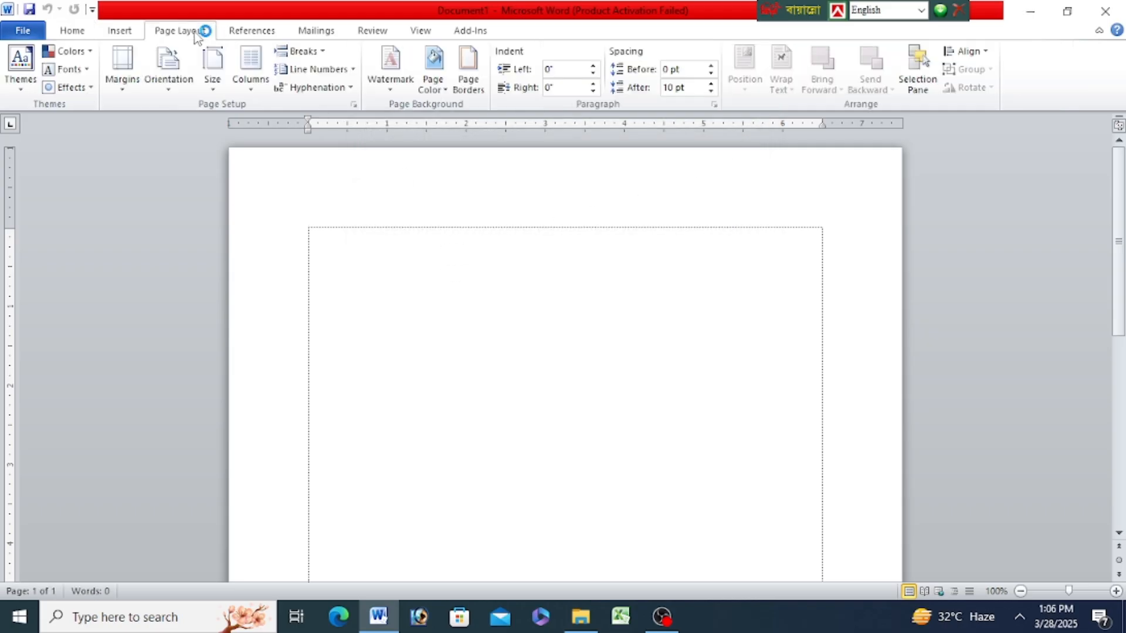
pyautogui.click(213, 82)
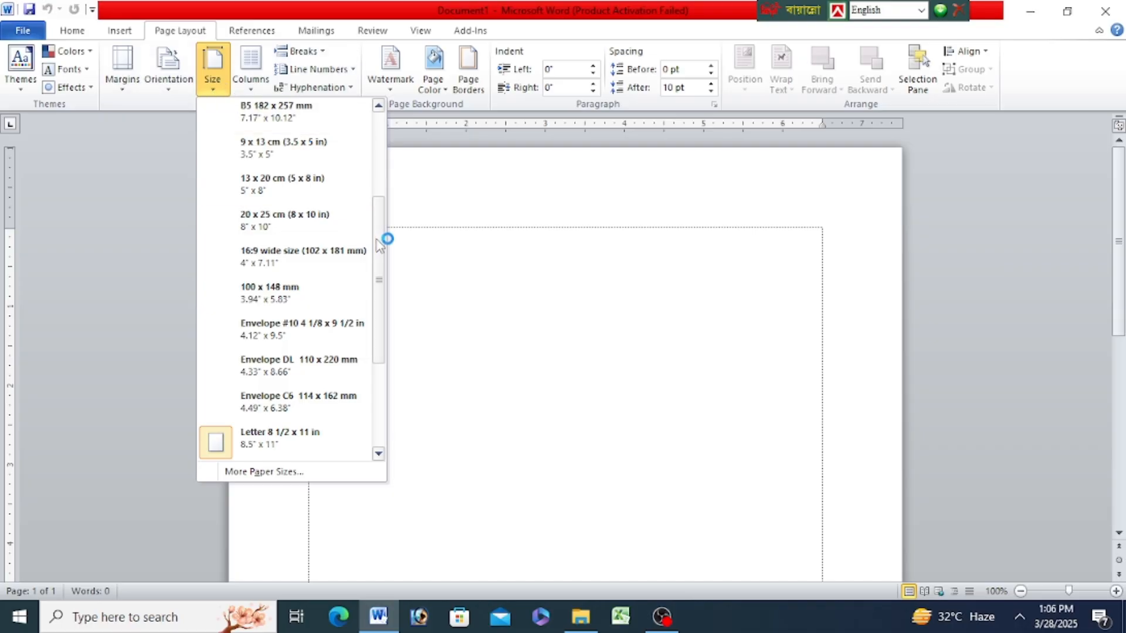
pyautogui.moveTo(381, 239); pyautogui.dragTo(381, 131)
pyautogui.click(281, 120)
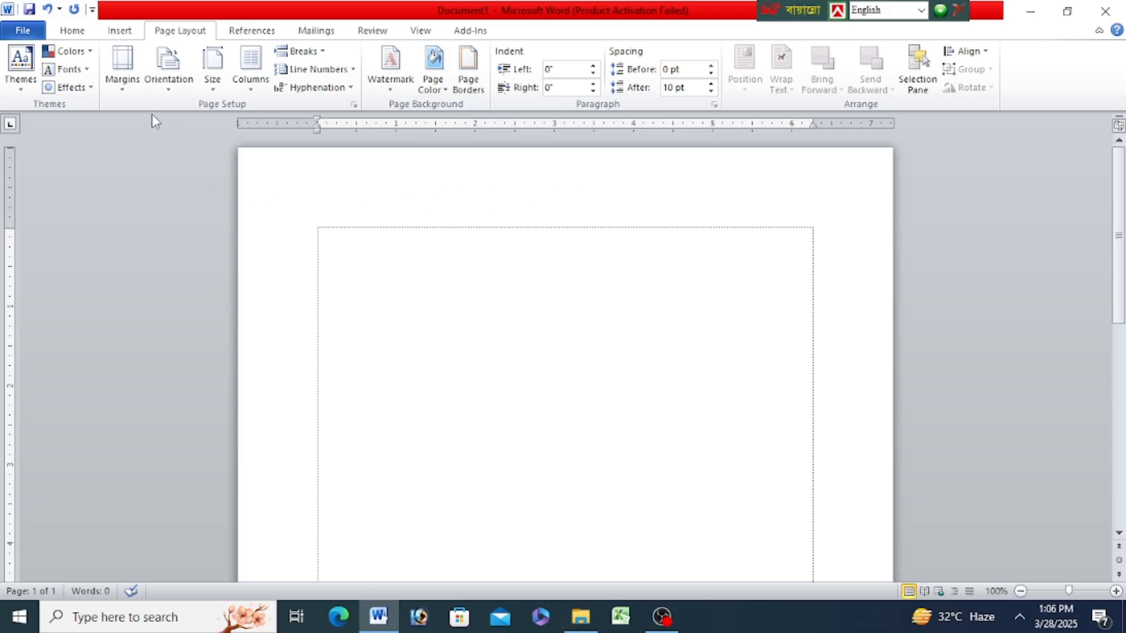
# - Set the top, bottom, left and right page margins to 0.5 inch for the whole document
pyautogui.click(354, 106)
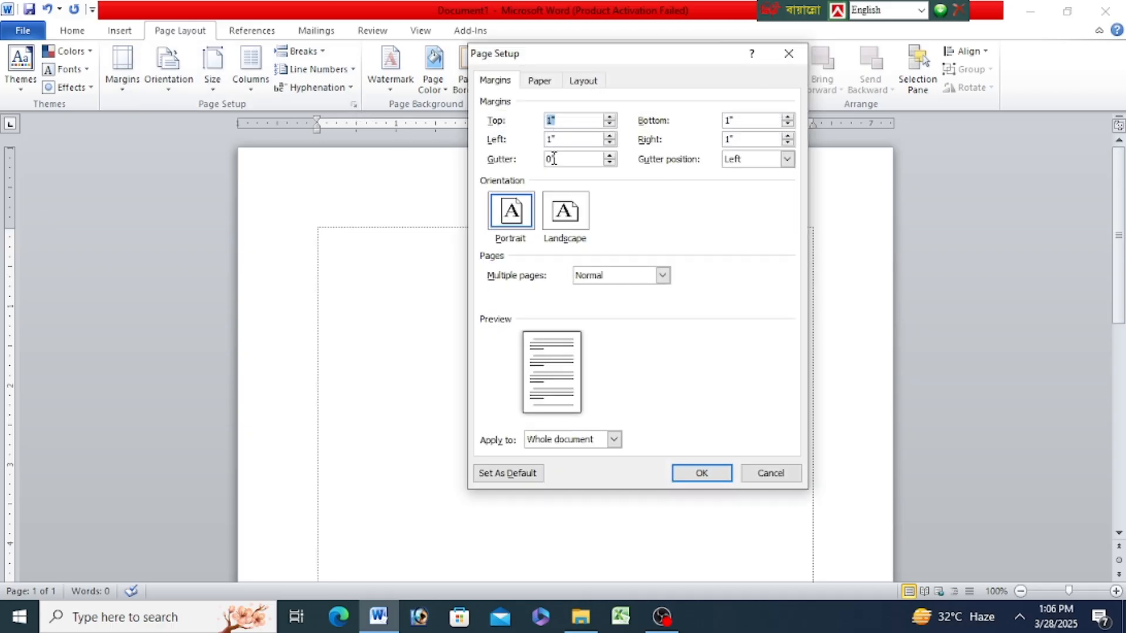
pyautogui.moveTo(602, 54); pyautogui.dragTo(497, 80)
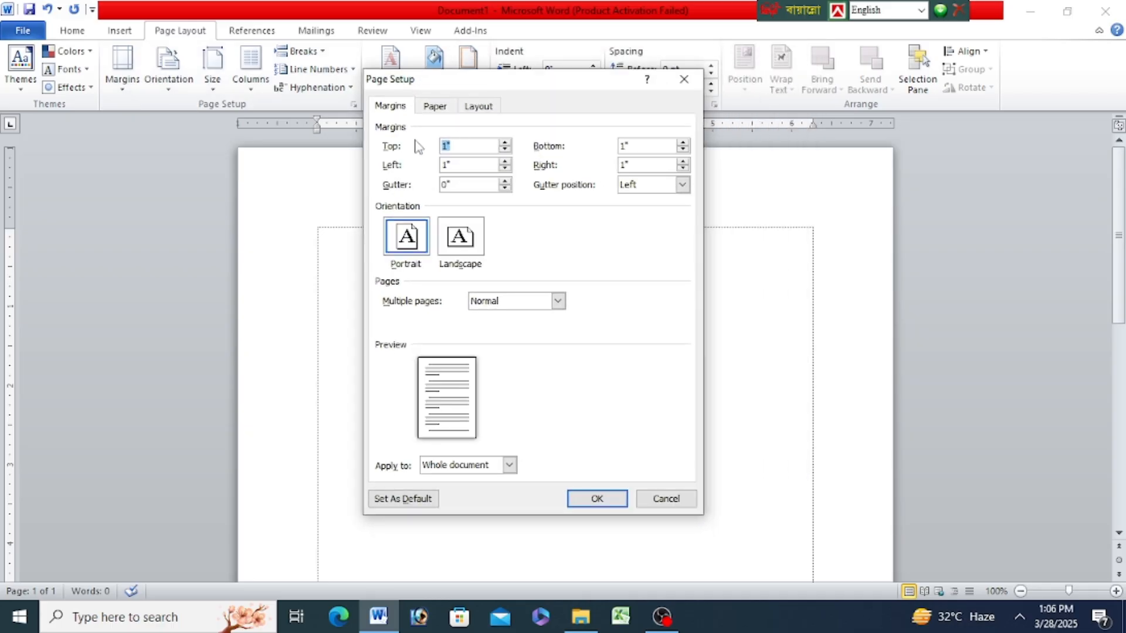
pyautogui.click(504, 151)
pyautogui.click(504, 151)
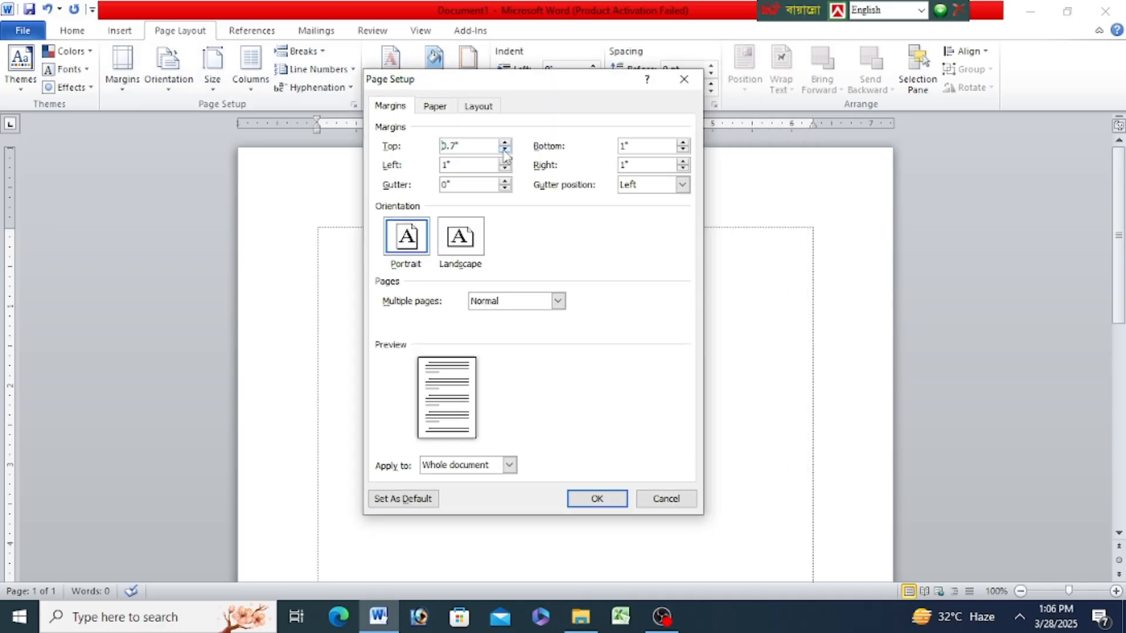
pyautogui.click(504, 151)
pyautogui.click(505, 151)
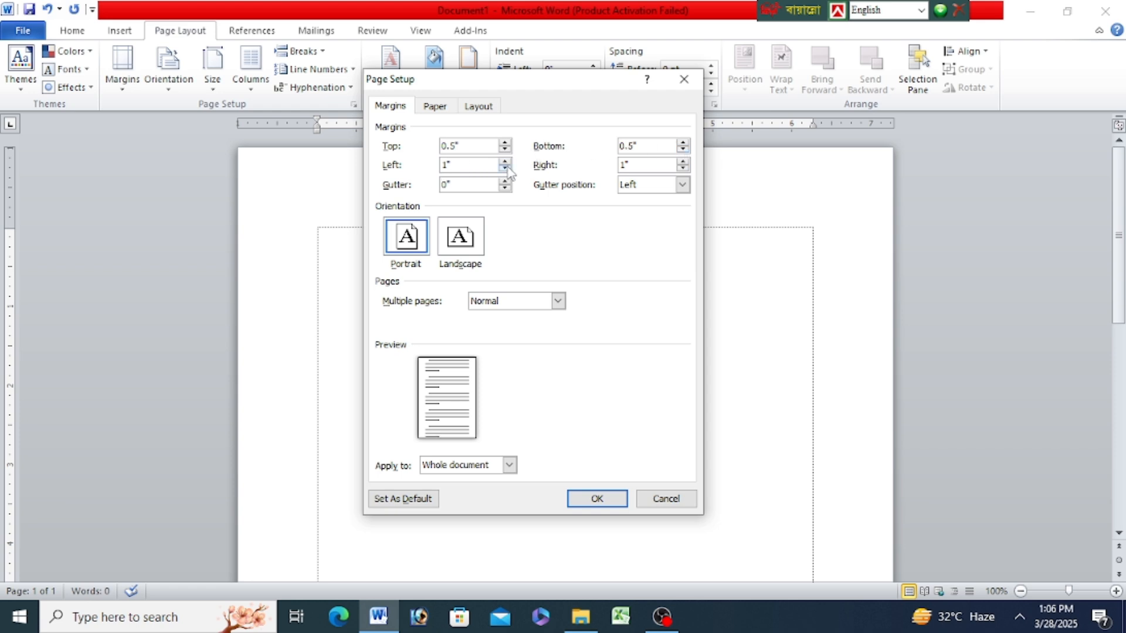
pyautogui.click(683, 168)
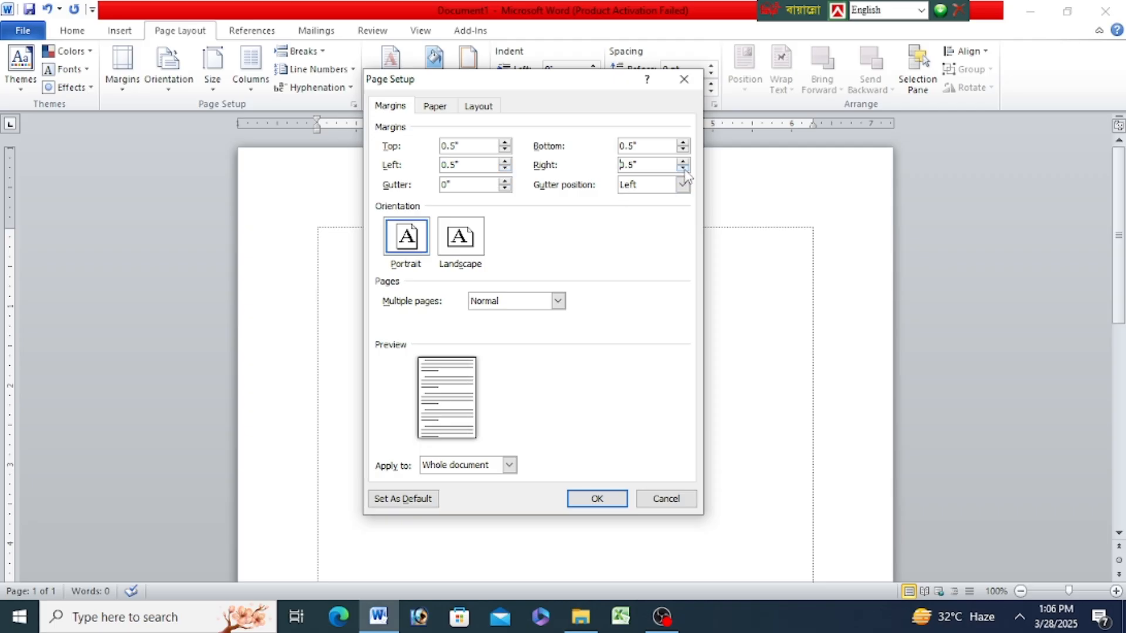
pyautogui.click(613, 498)
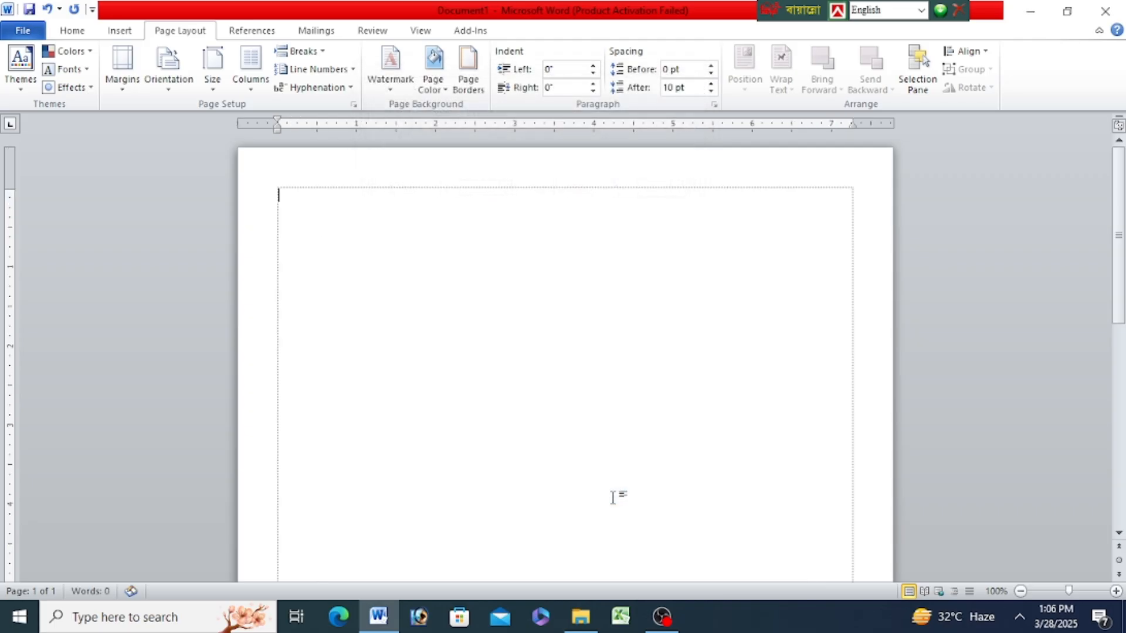
# - Set the text font to SutonnyMJ at size 14
pyautogui.click(80, 33)
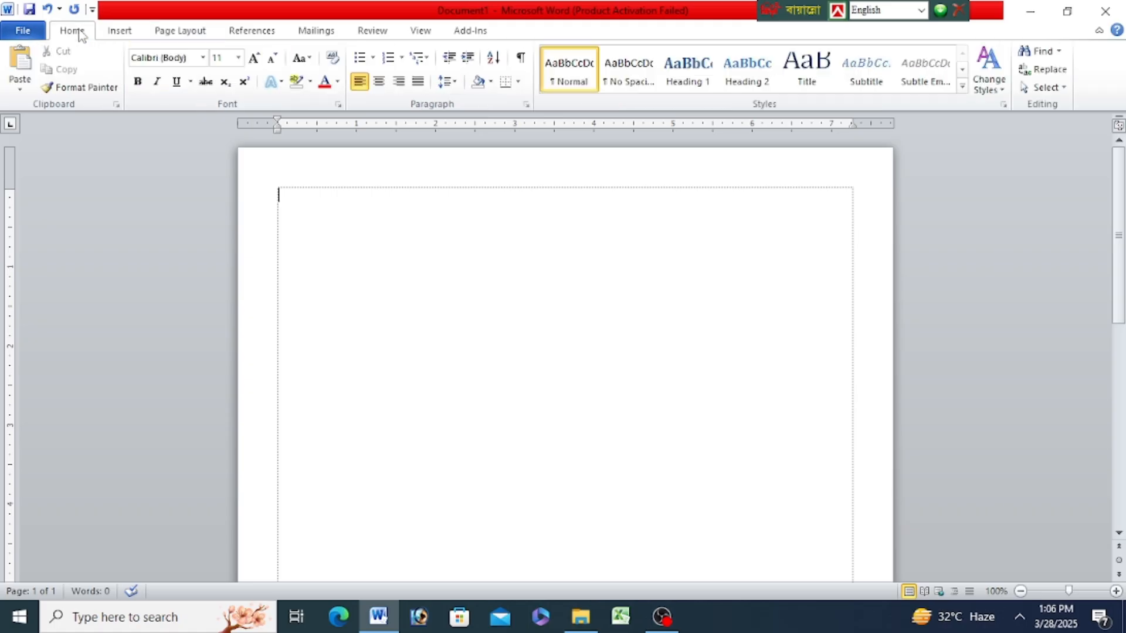
pyautogui.click(202, 57)
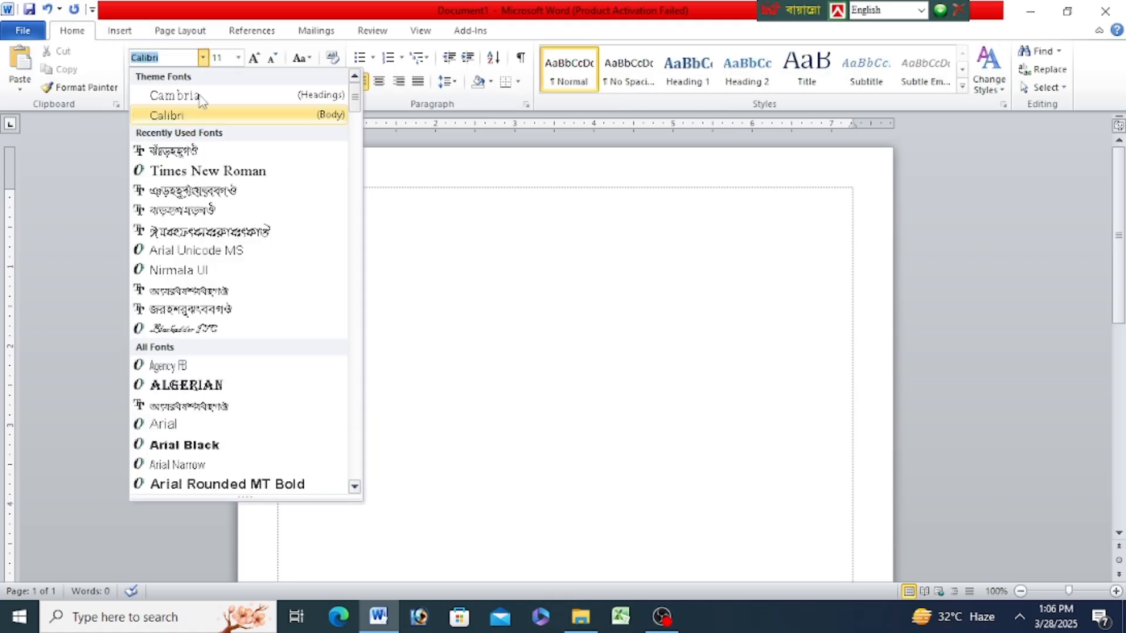
pyautogui.click(192, 153)
pyautogui.click(238, 57)
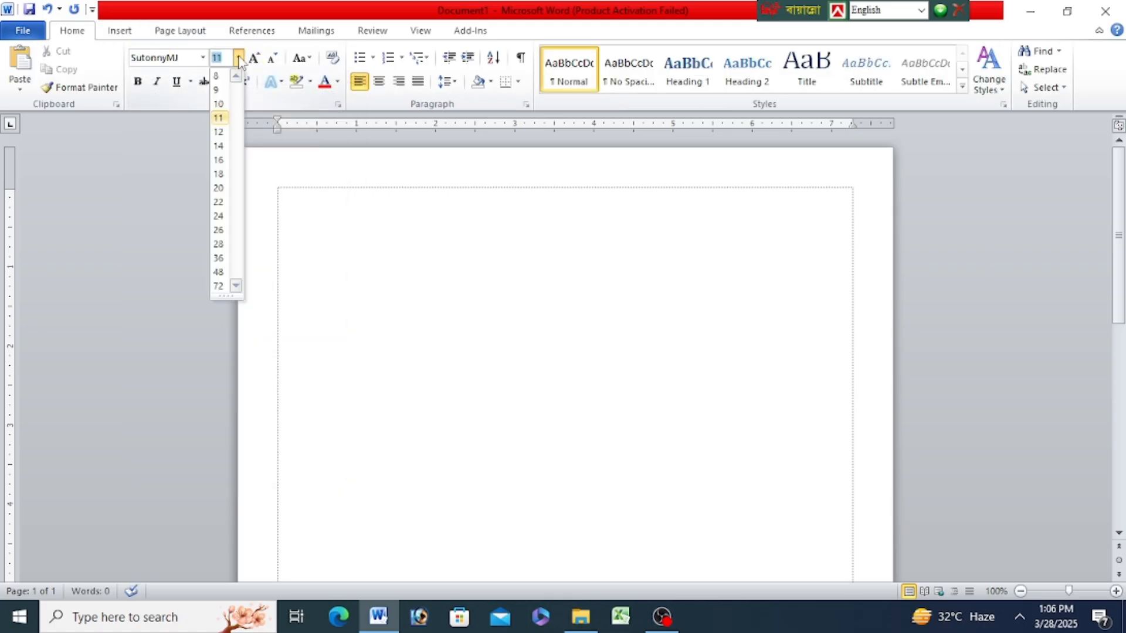
pyautogui.click(218, 148)
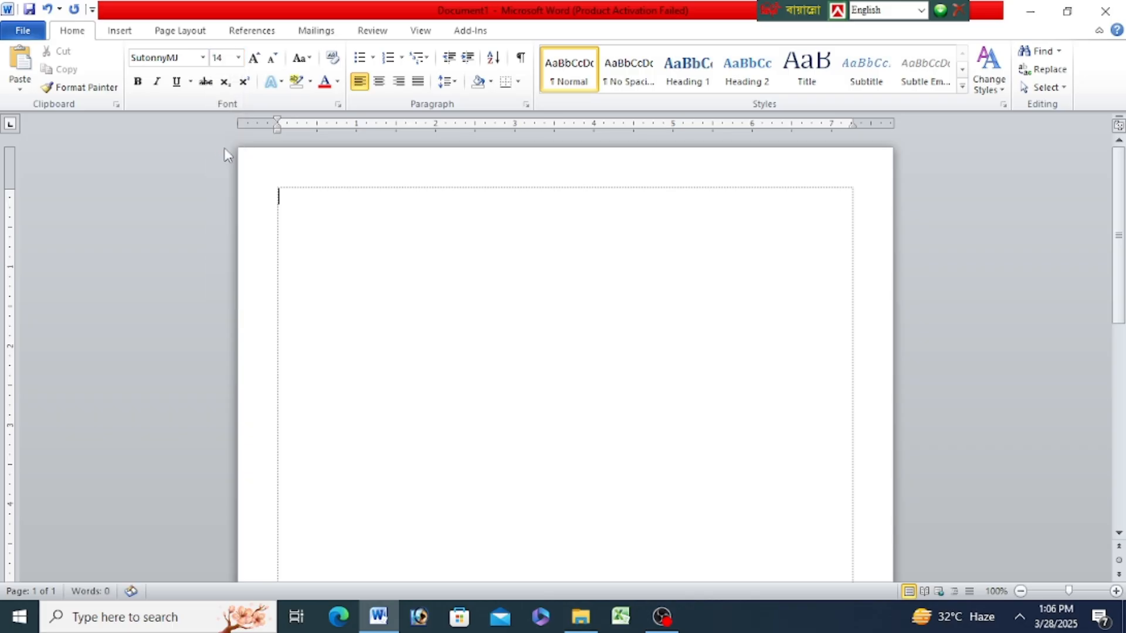
# - Switch the Bangla keyboard layout to Bijoy Classic and return to the document's first line
pyautogui.click(922, 10)
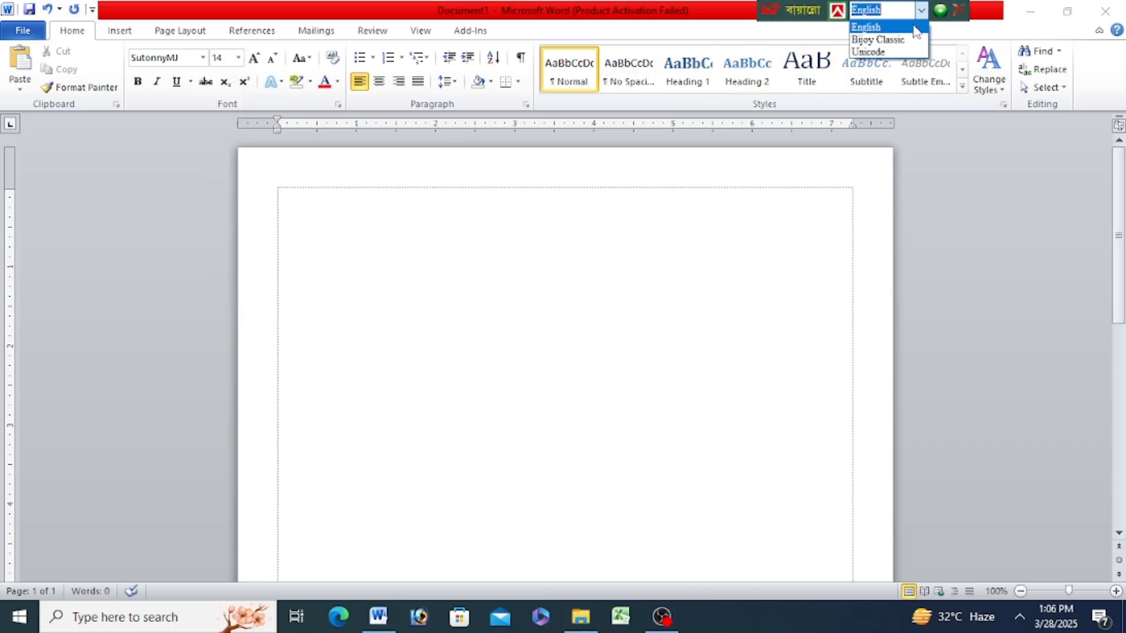
pyautogui.click(877, 37)
pyautogui.click(444, 203)
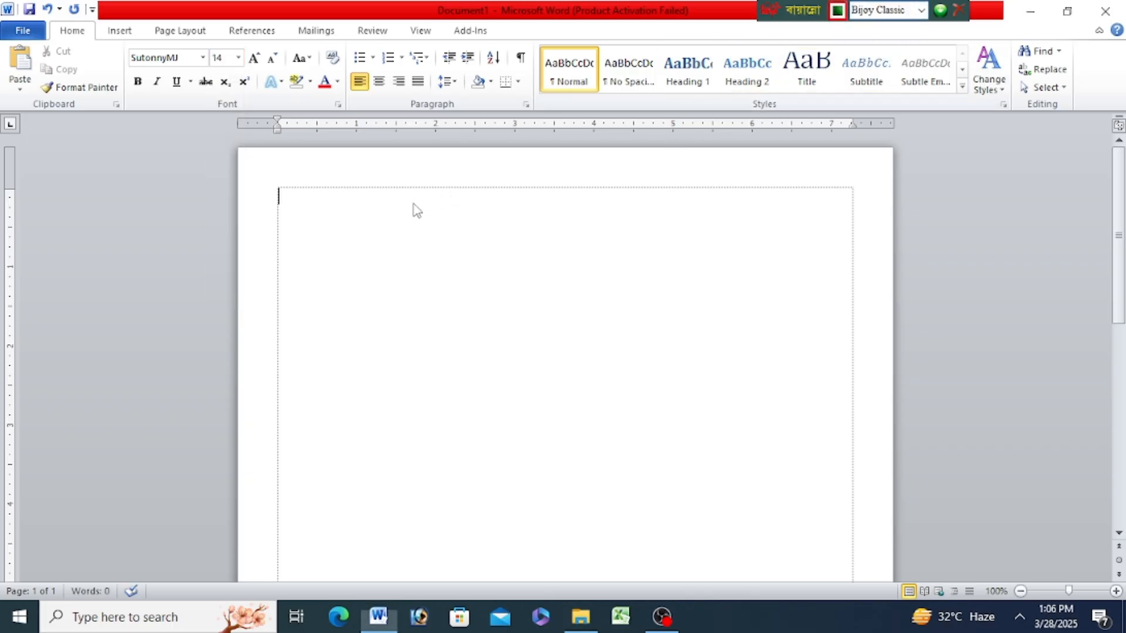
# - Enter the centred title "চাকরির আবেদন ফরম" on the first line
pyautogui.click(378, 82)
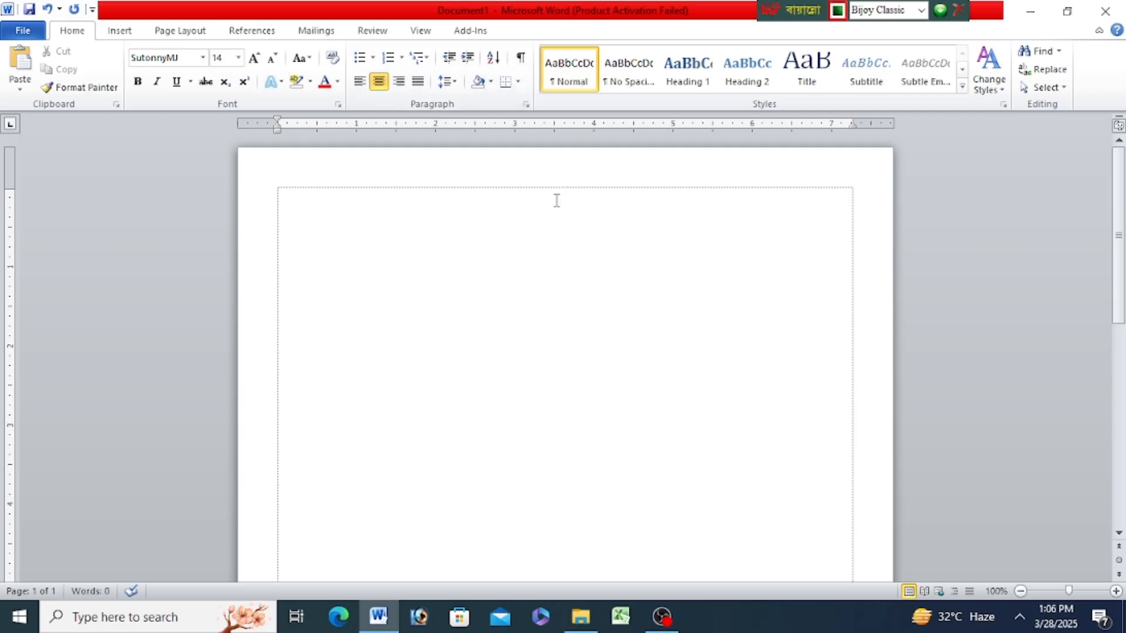
pyautogui.write('চাকরির আবেদন')
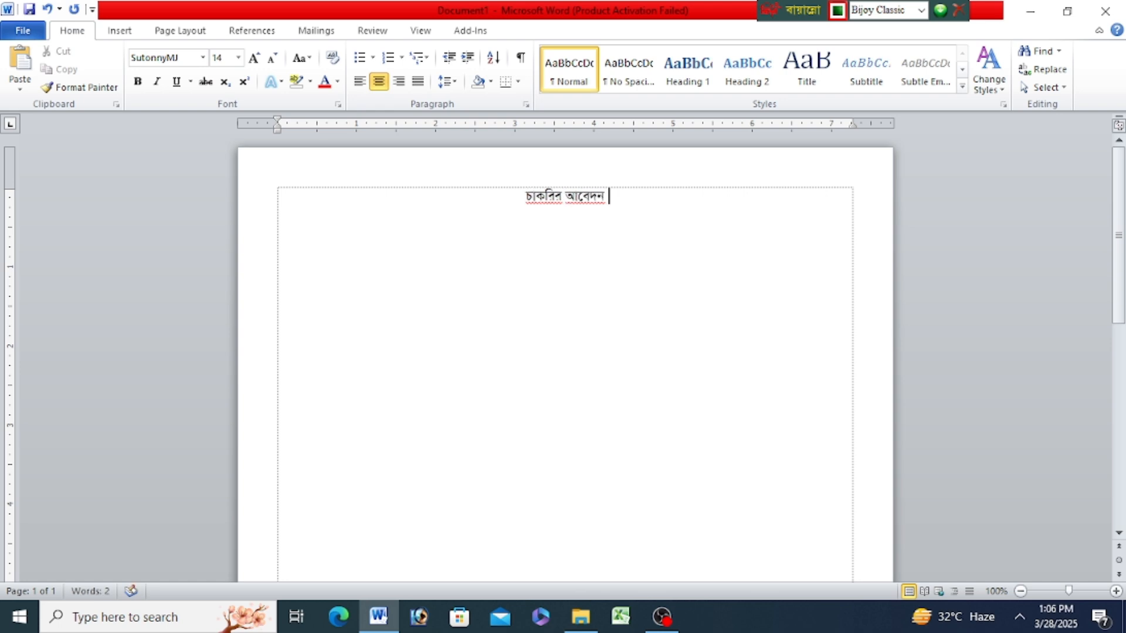
pyautogui.write(' ফরম')
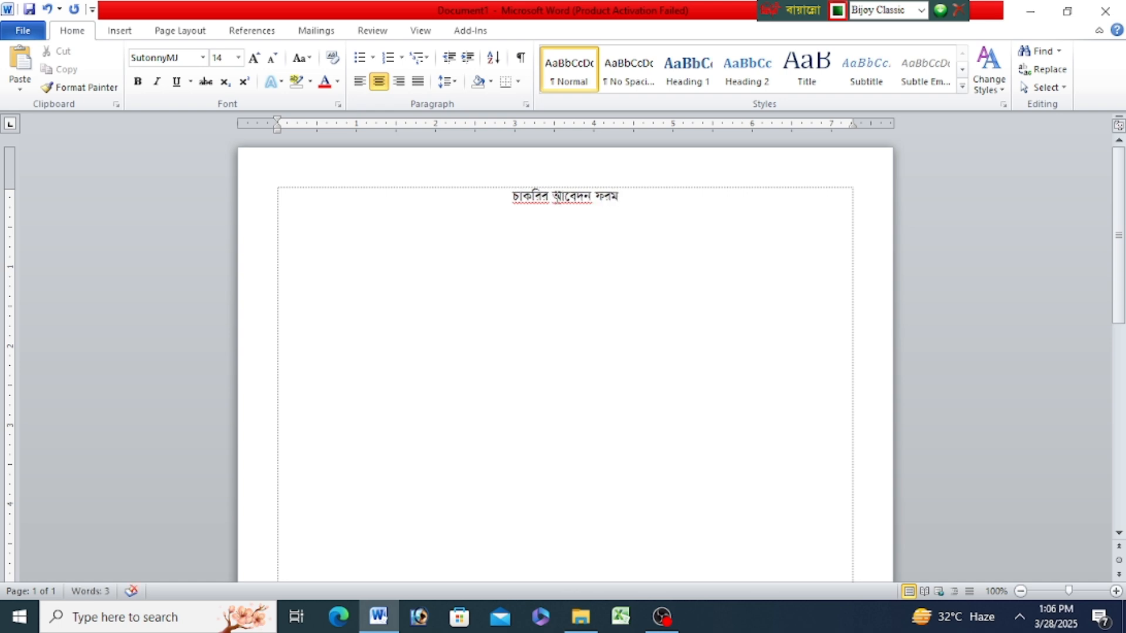
# - Insert a table with 3 columns and 27 rows on a left-aligned line below the title
pyautogui.click(1116, 591)
pyautogui.click(1117, 591)
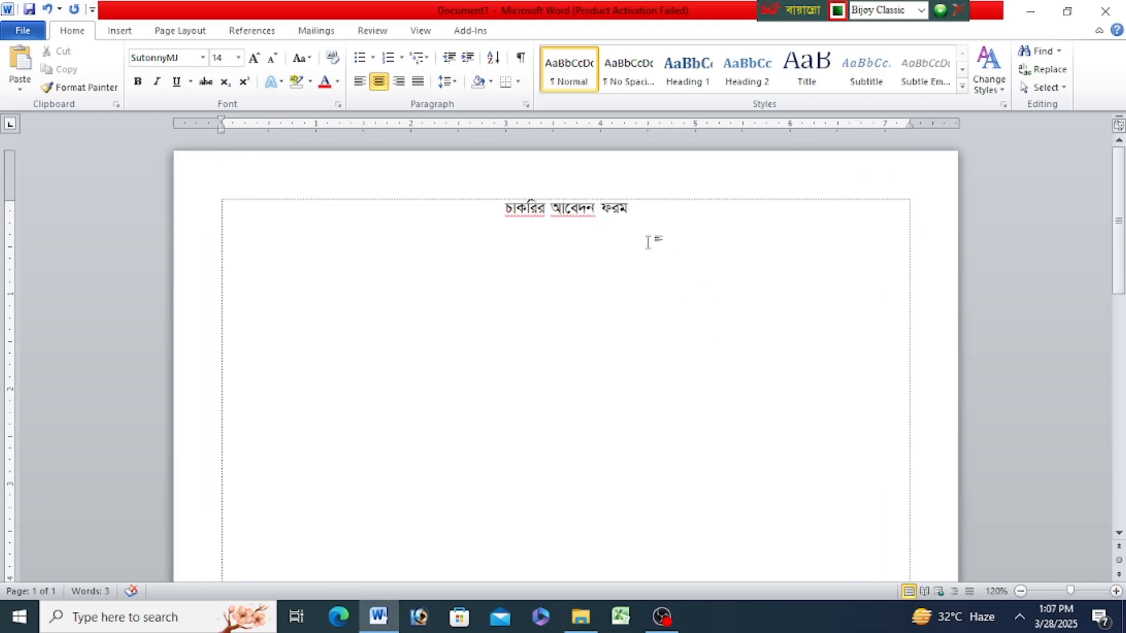
pyautogui.click(356, 88)
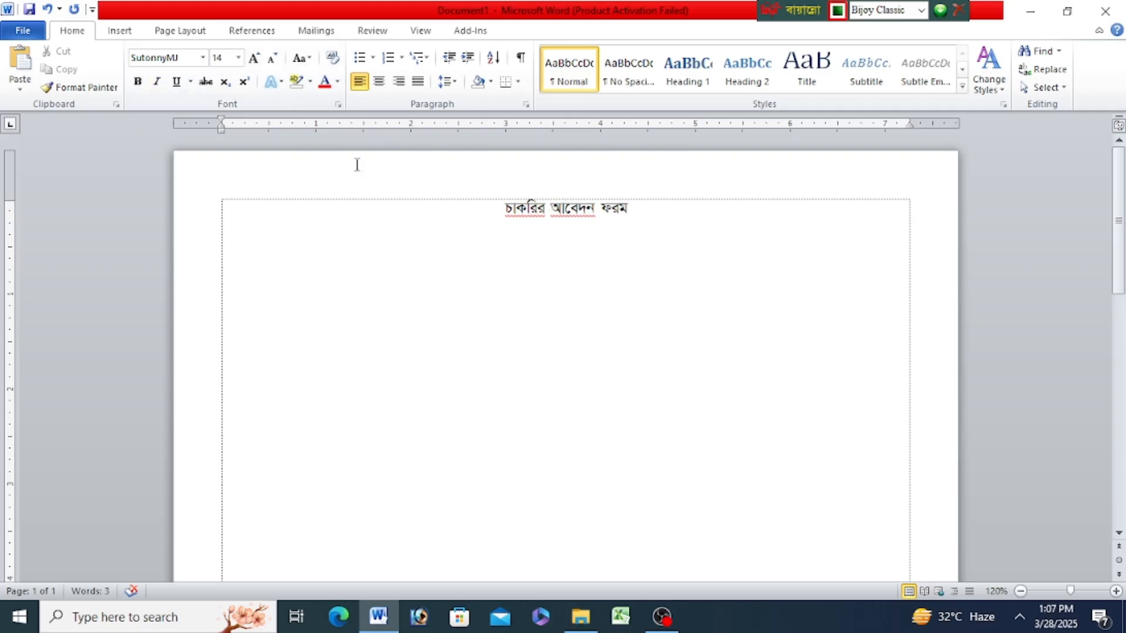
pyautogui.click(129, 37)
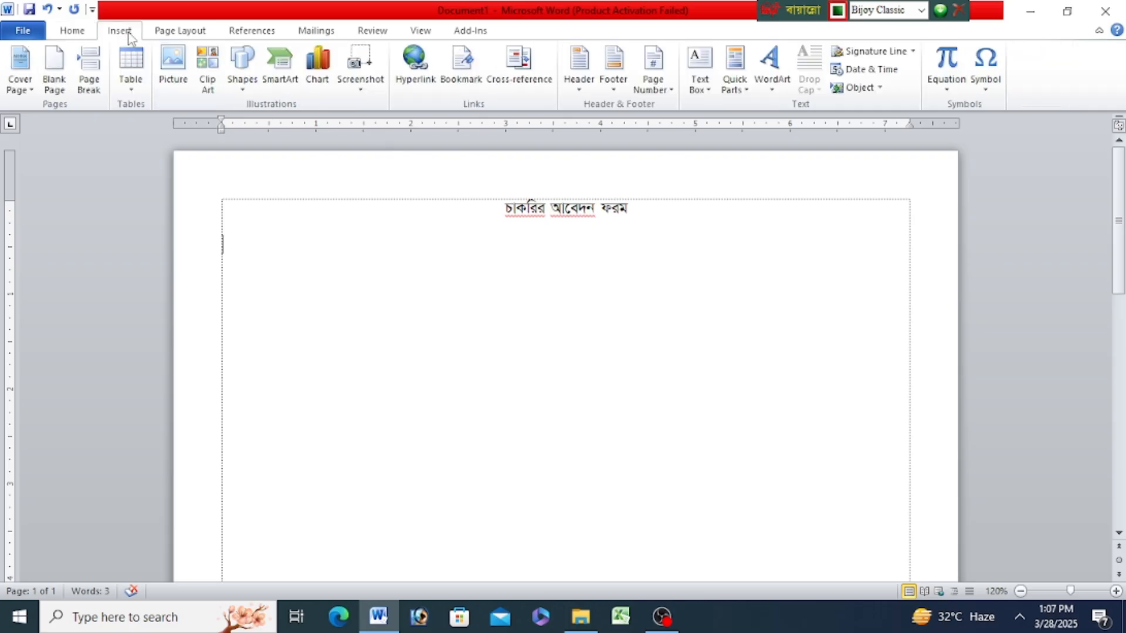
pyautogui.click(132, 88)
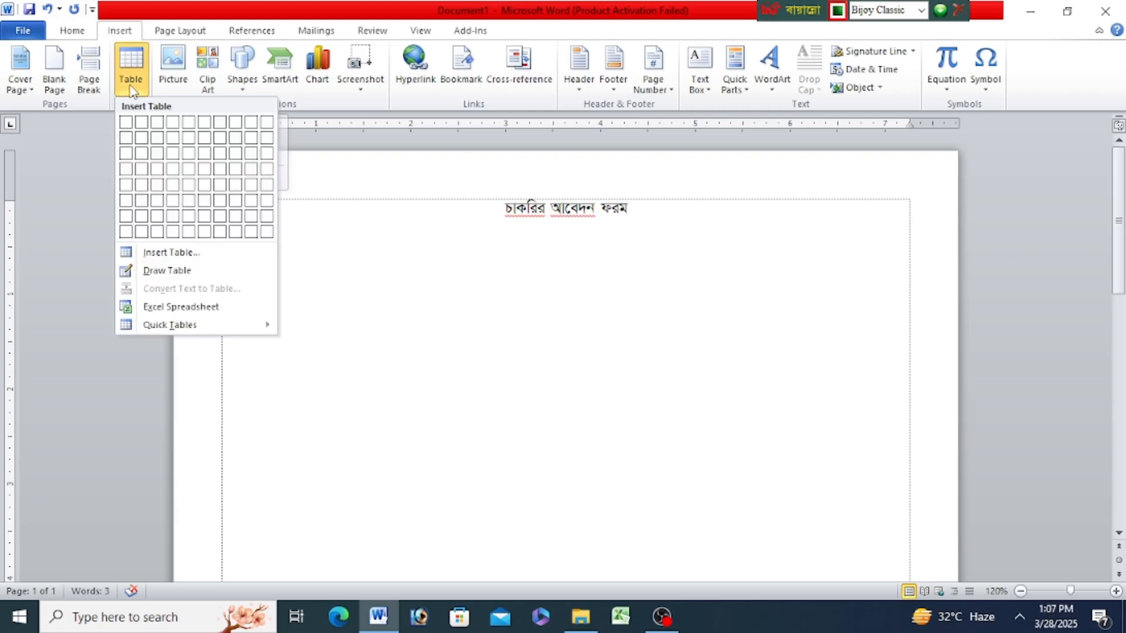
pyautogui.click(179, 256)
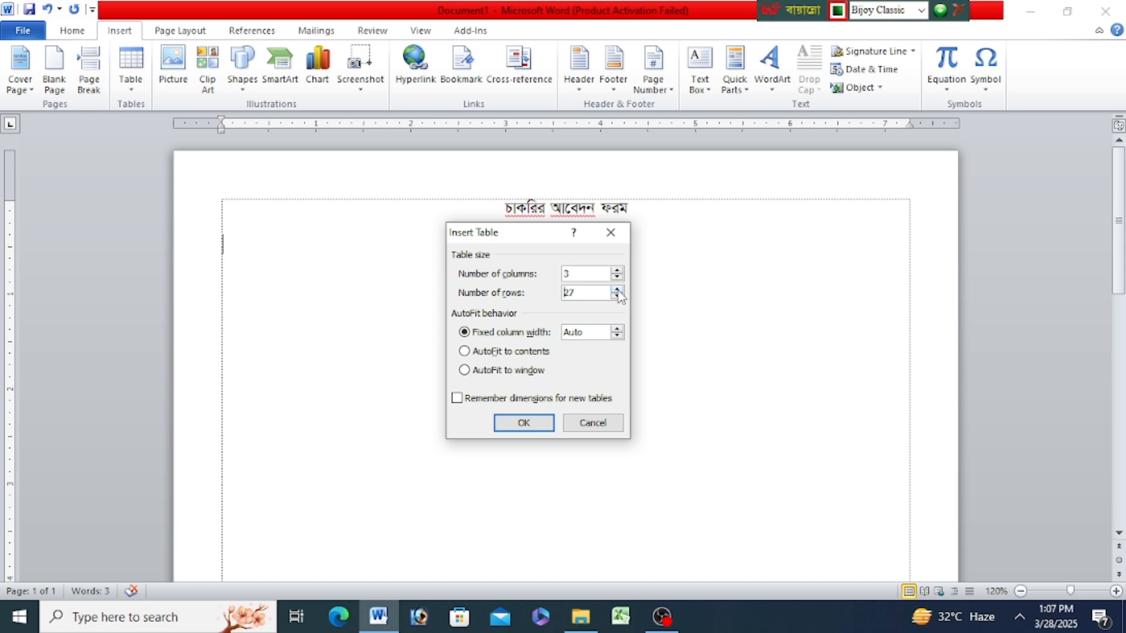
pyautogui.click(540, 423)
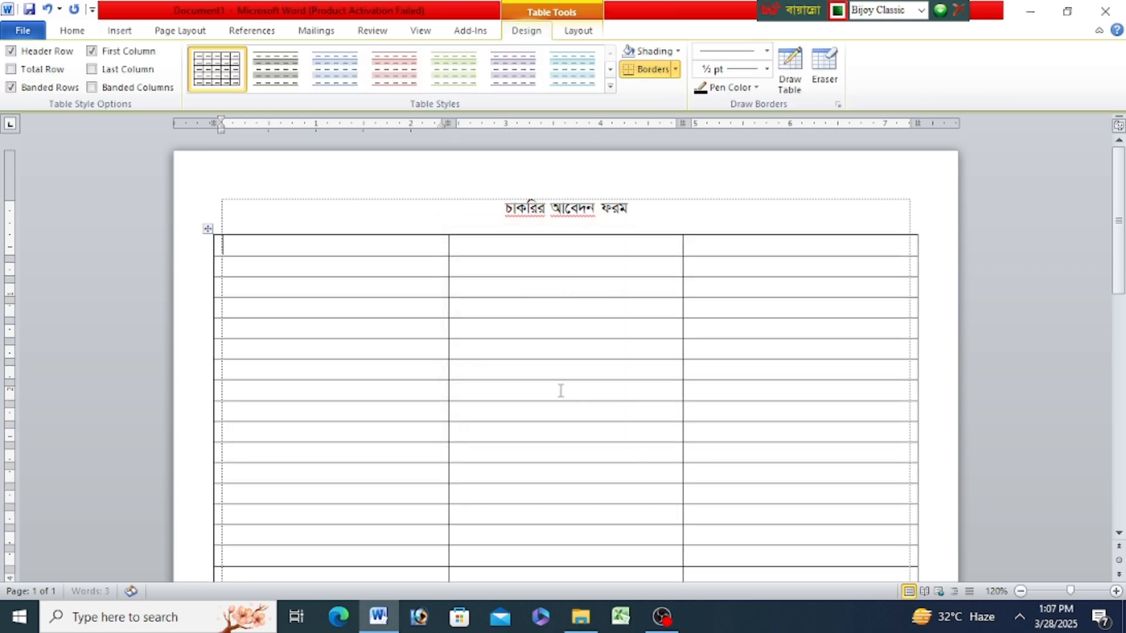
pyautogui.click(648, 212)
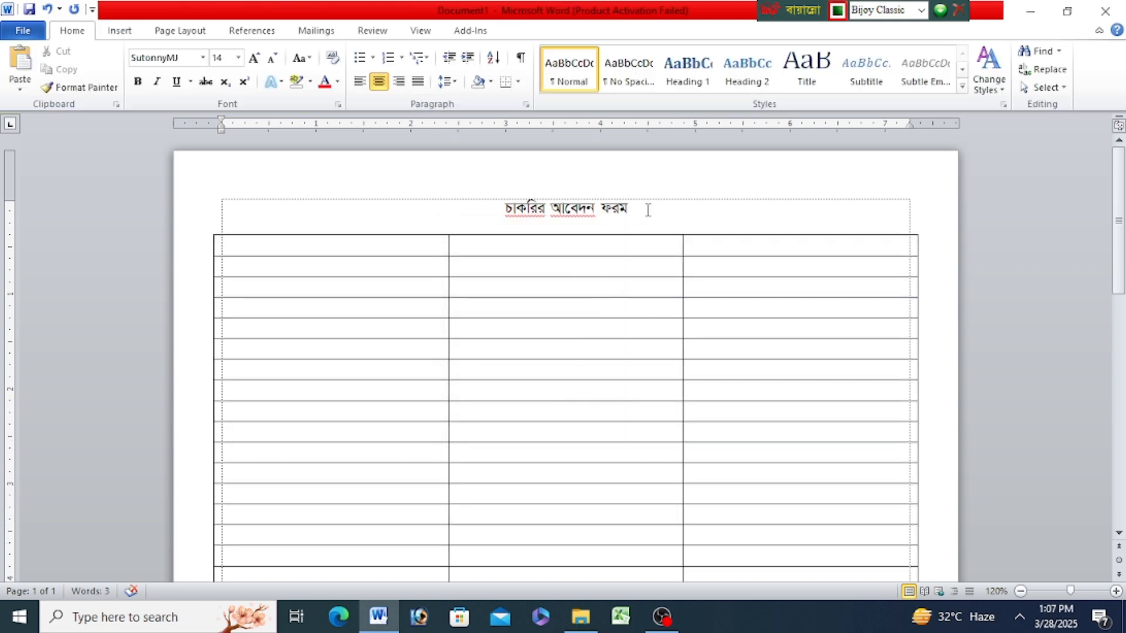
pyautogui.click(302, 232)
pyautogui.click(261, 250)
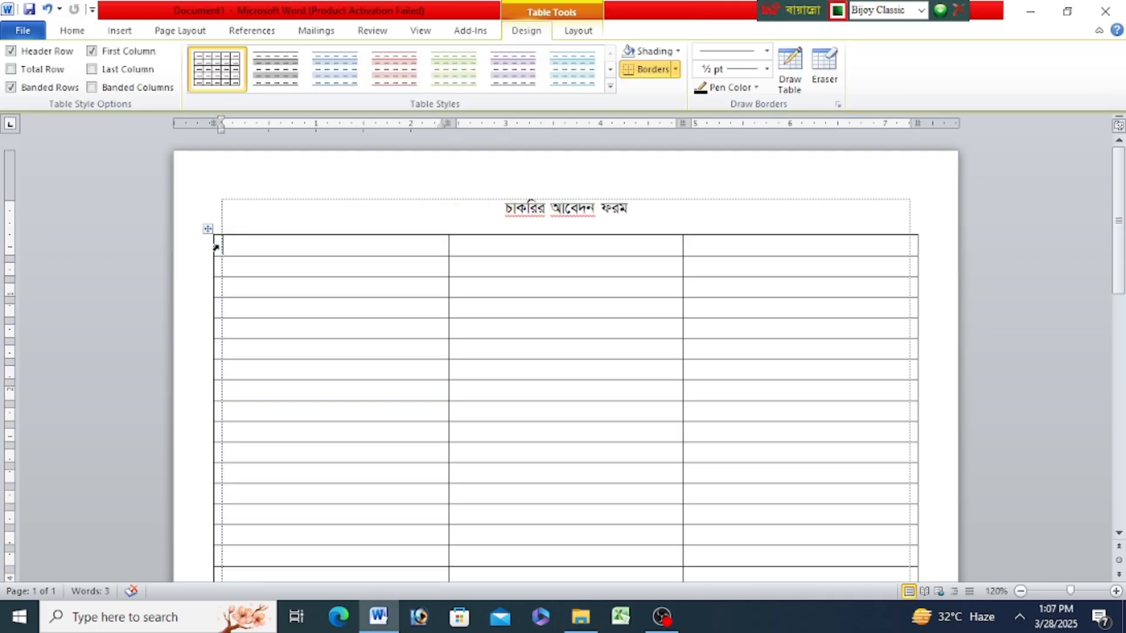
pyautogui.click(213, 253)
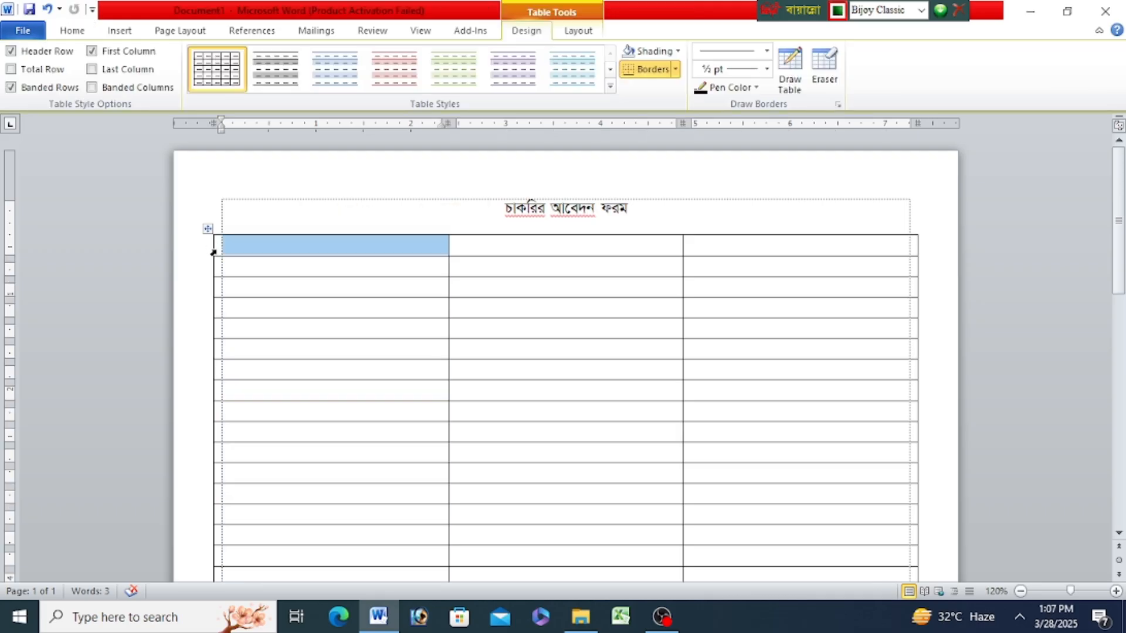
pyautogui.moveTo(213, 252); pyautogui.dragTo(845, 382)
pyautogui.click(521, 241)
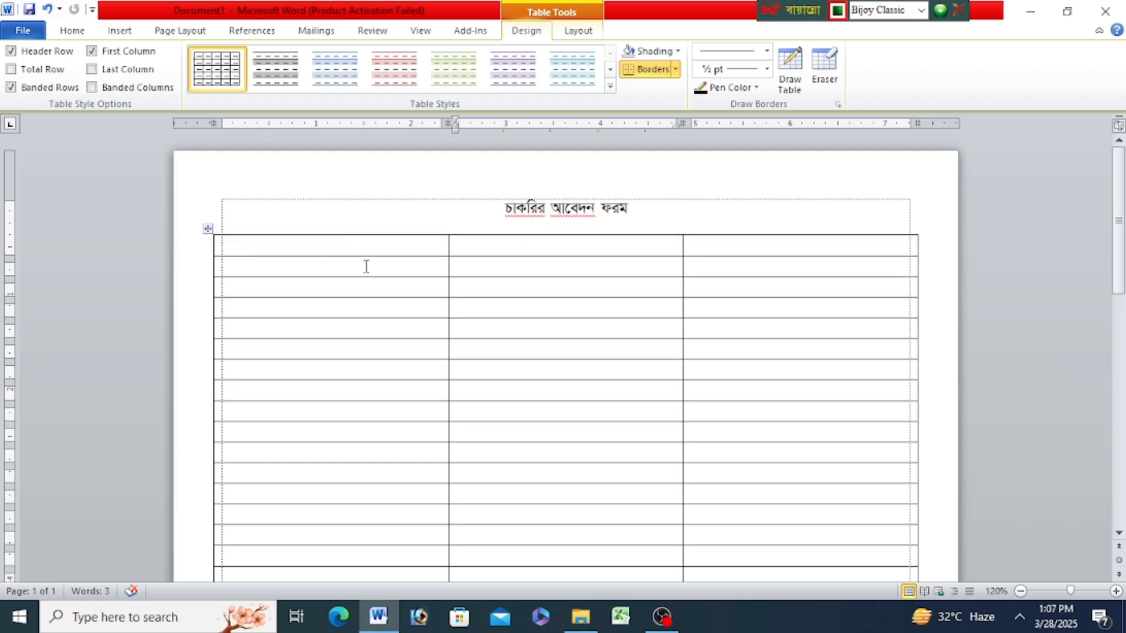
# - Resize the table columns to about 0.5, 2 and 4.5 inches, bringing both outer edges inside the page margins
pyautogui.moveTo(213, 250); pyautogui.dragTo(233, 250)
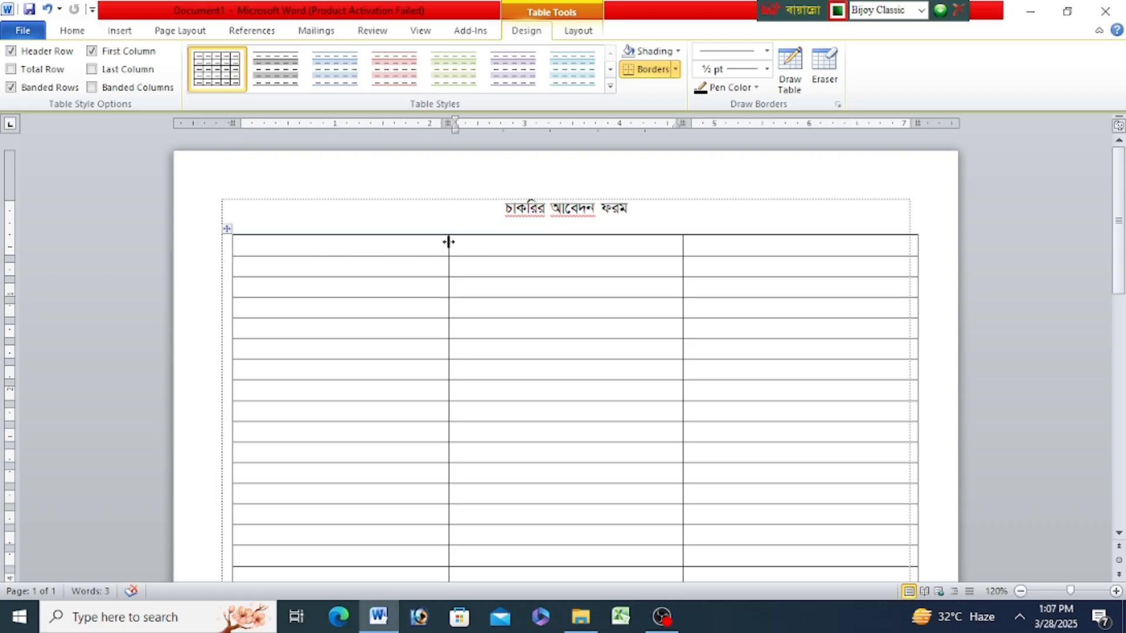
pyautogui.moveTo(448, 242); pyautogui.dragTo(279, 267)
pyautogui.moveTo(681, 244); pyautogui.dragTo(468, 287)
pyautogui.moveTo(916, 248); pyautogui.dragTo(903, 251)
pyautogui.click(265, 251)
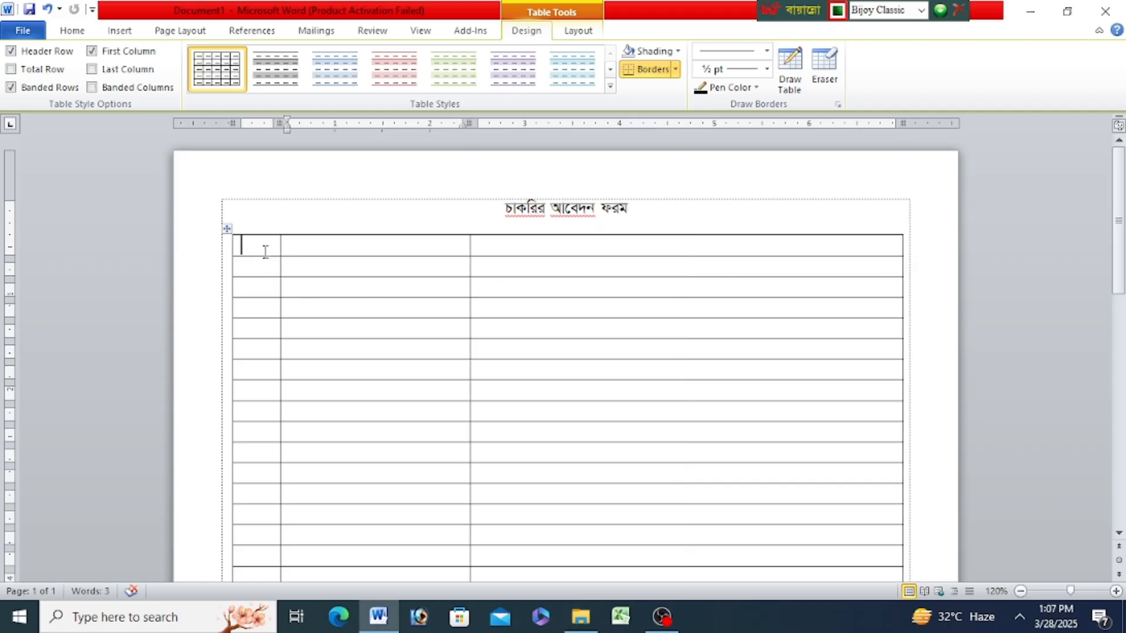
# - Number the table's first row "১." and enter the label "পদের নাম" in its second column
pyautogui.write('১')
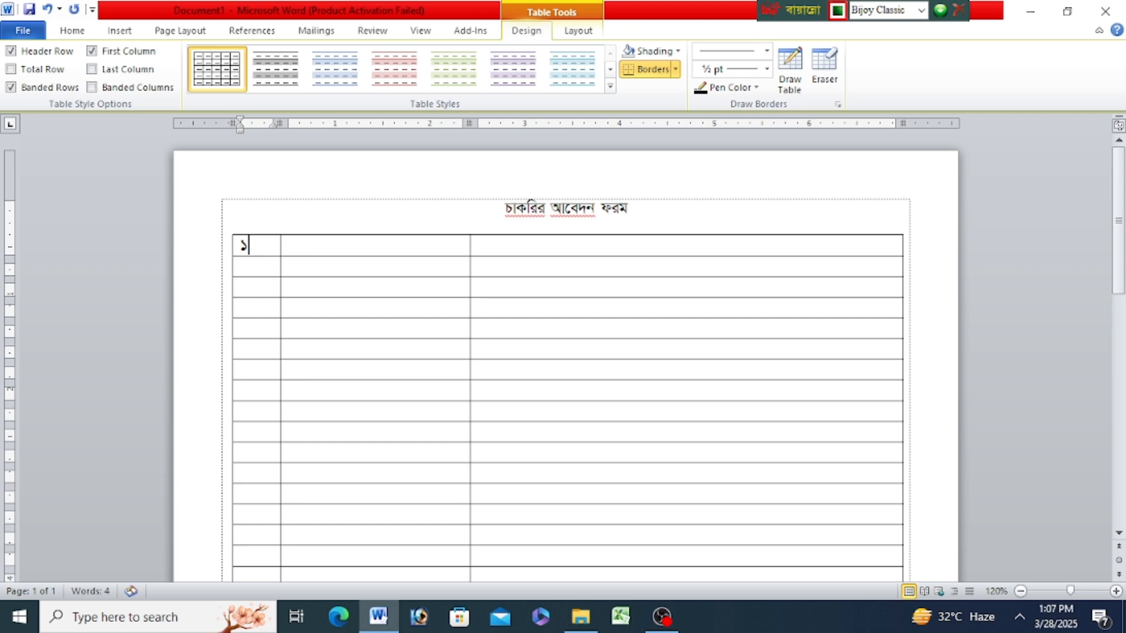
pyautogui.write('.')
pyautogui.click(312, 250)
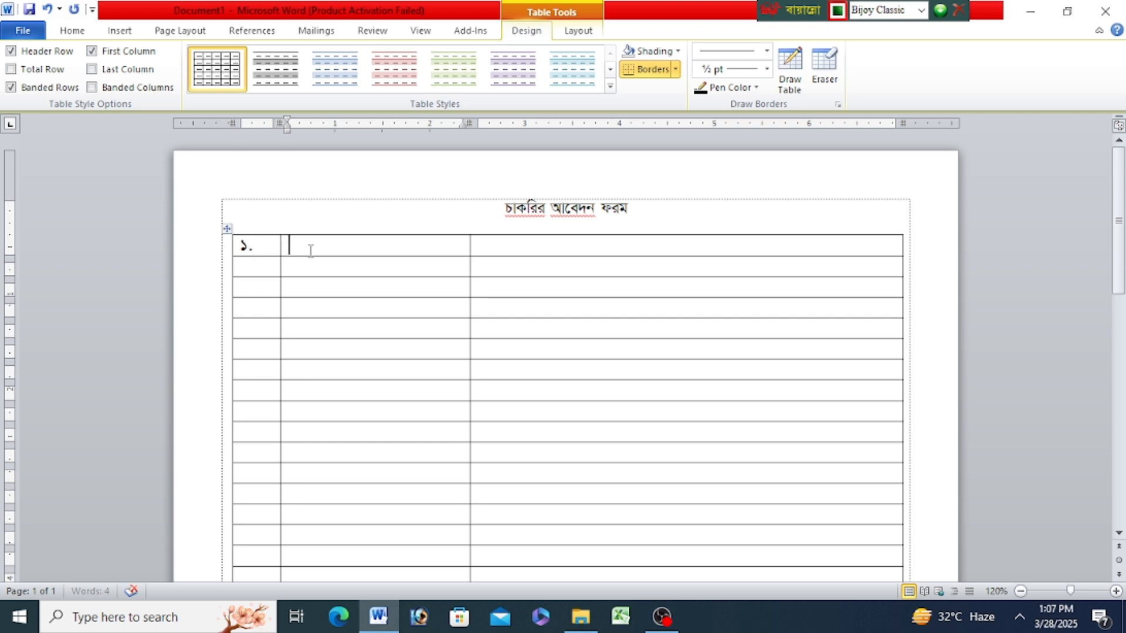
pyautogui.write('পদের নাম')
# - Number the second row "২." with the label "বিজ্ঞপ্তি নম্বর :" and add a colon after "পদের নাম" in the first row
pyautogui.click(263, 266)
pyautogui.write('২.')
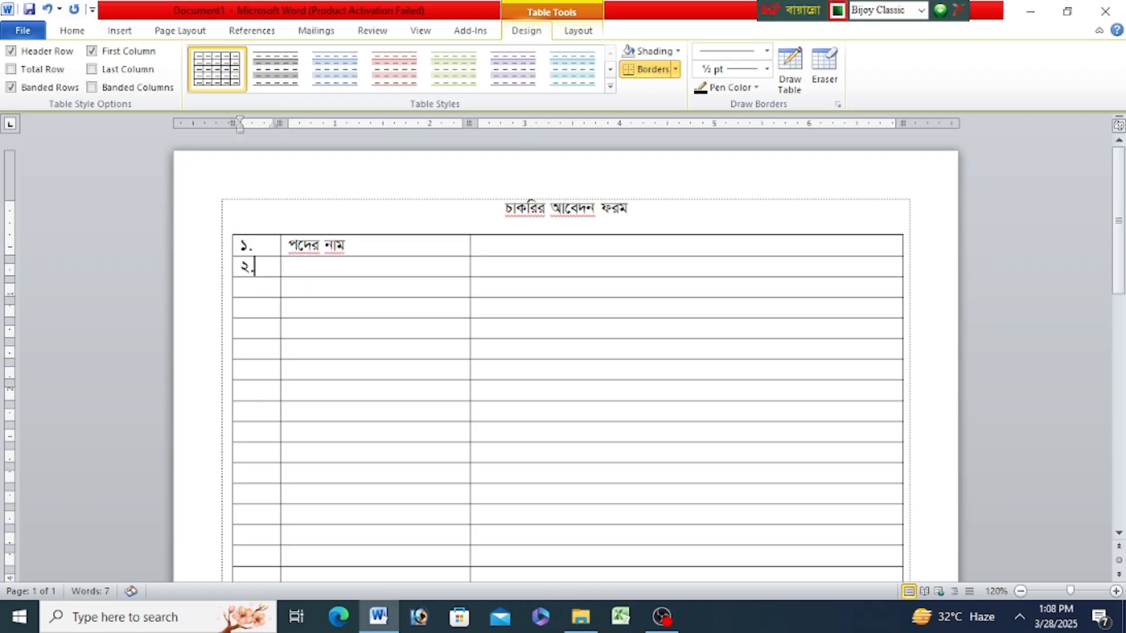
pyautogui.click(349, 264)
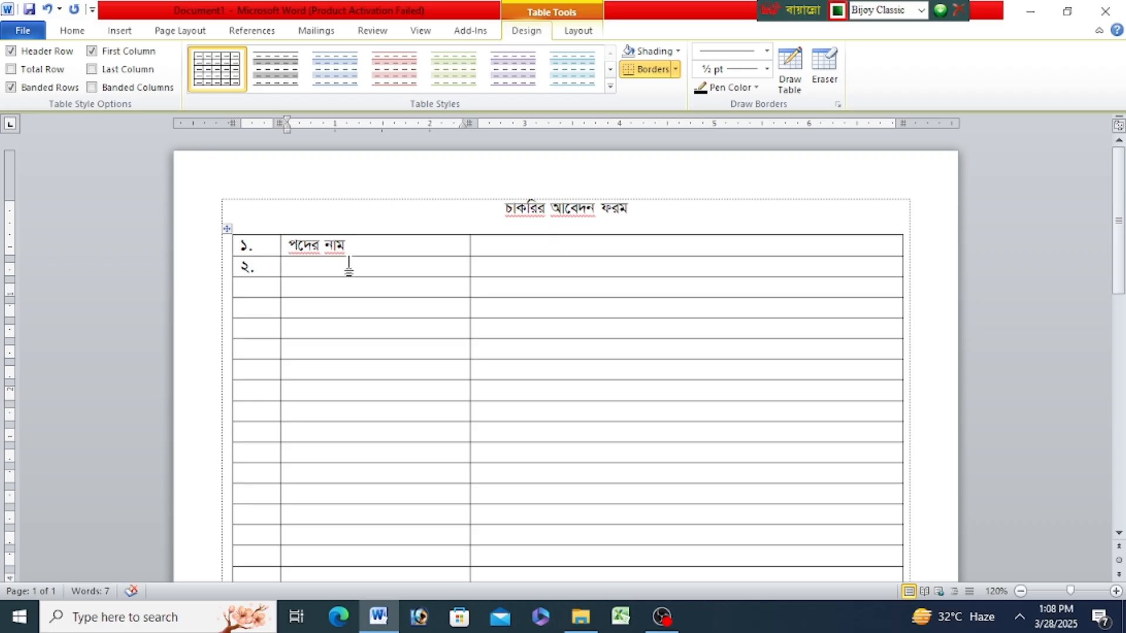
pyautogui.write('বিজ্ঞপ্তি')
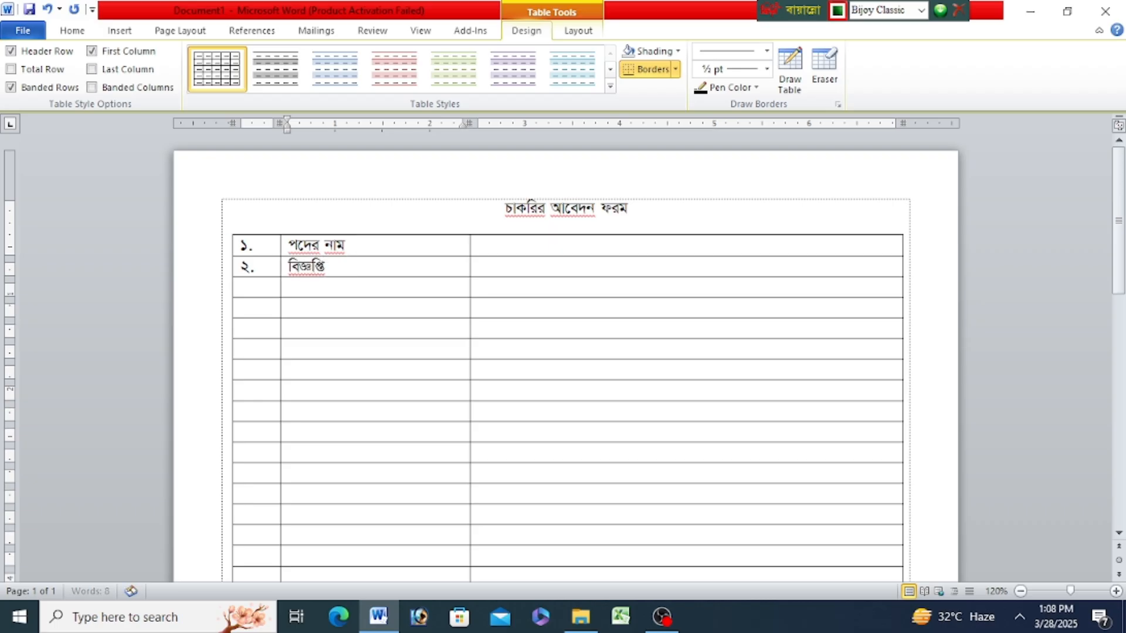
pyautogui.write(' নম্বর ঃ')
pyautogui.click(371, 246)
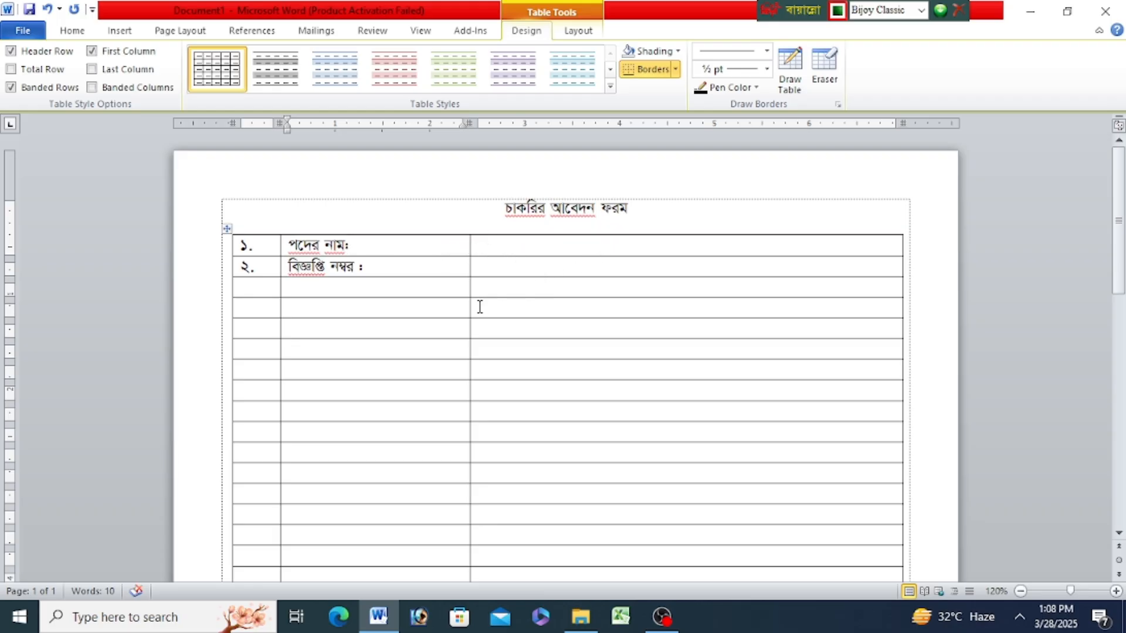
# - Add a blank line between the title and the table
pyautogui.click(415, 284)
pyautogui.click(637, 209)
pyautogui.press('Return')
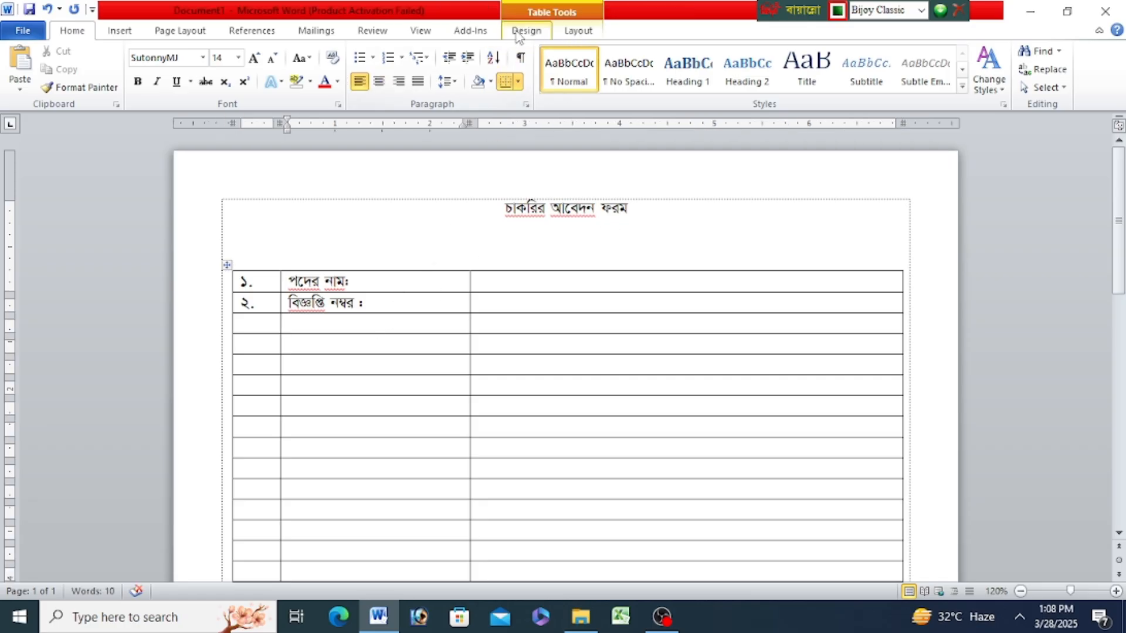
# - Erase the divider between the second and third columns in the first two rows
pyautogui.click(524, 32)
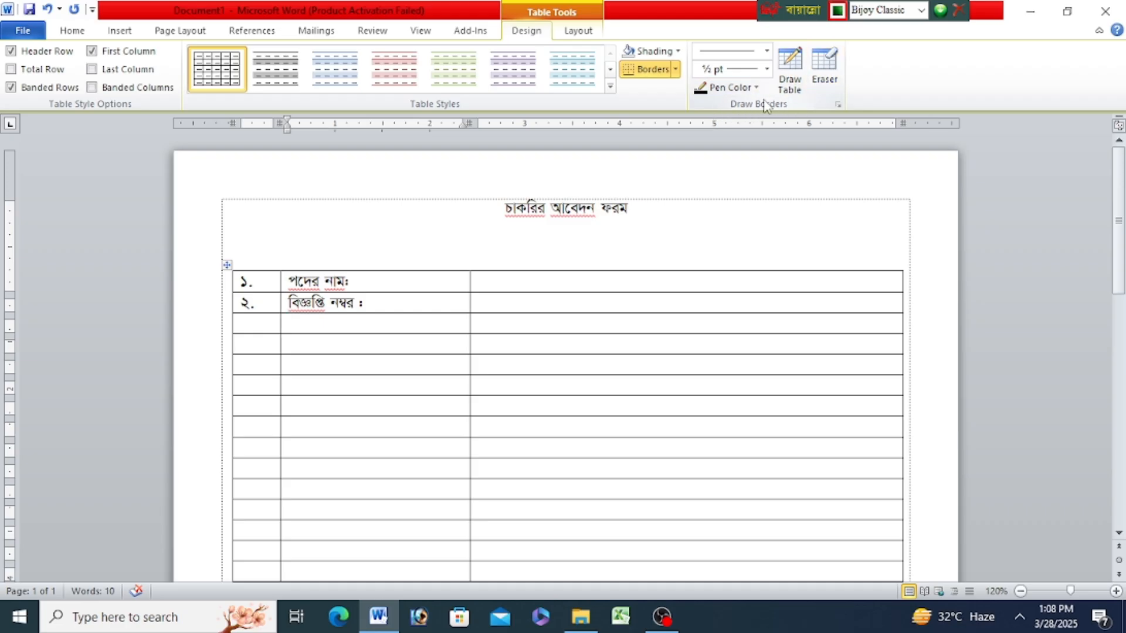
pyautogui.click(824, 73)
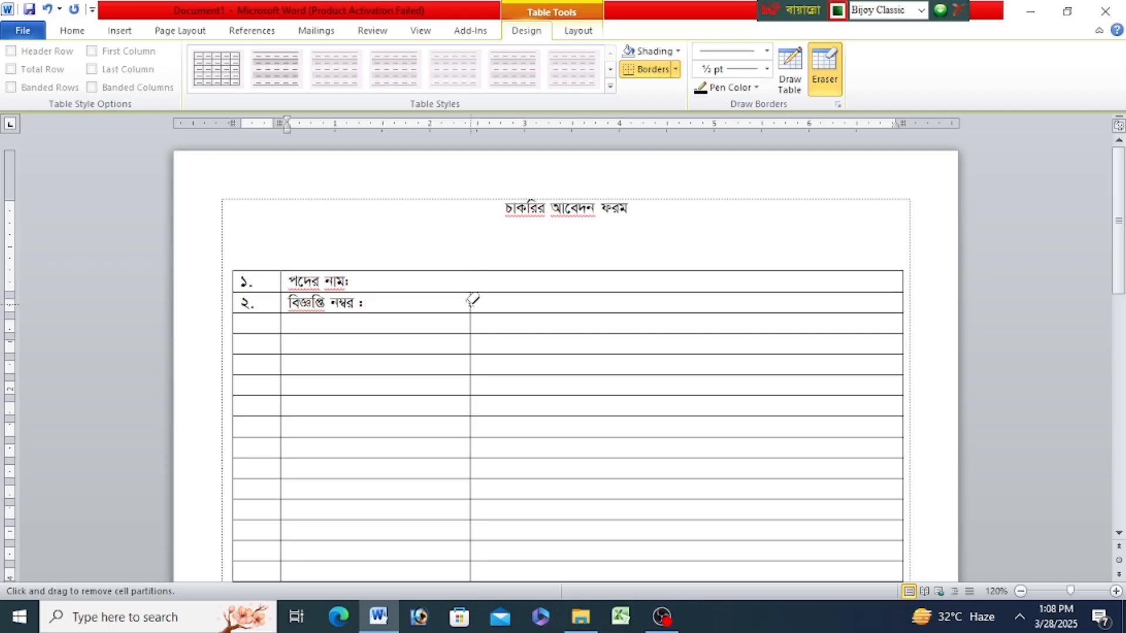
pyautogui.click(470, 303)
# - Try drawing three vertical dividers through the top rows, starting at the third column's edge
pyautogui.click(791, 63)
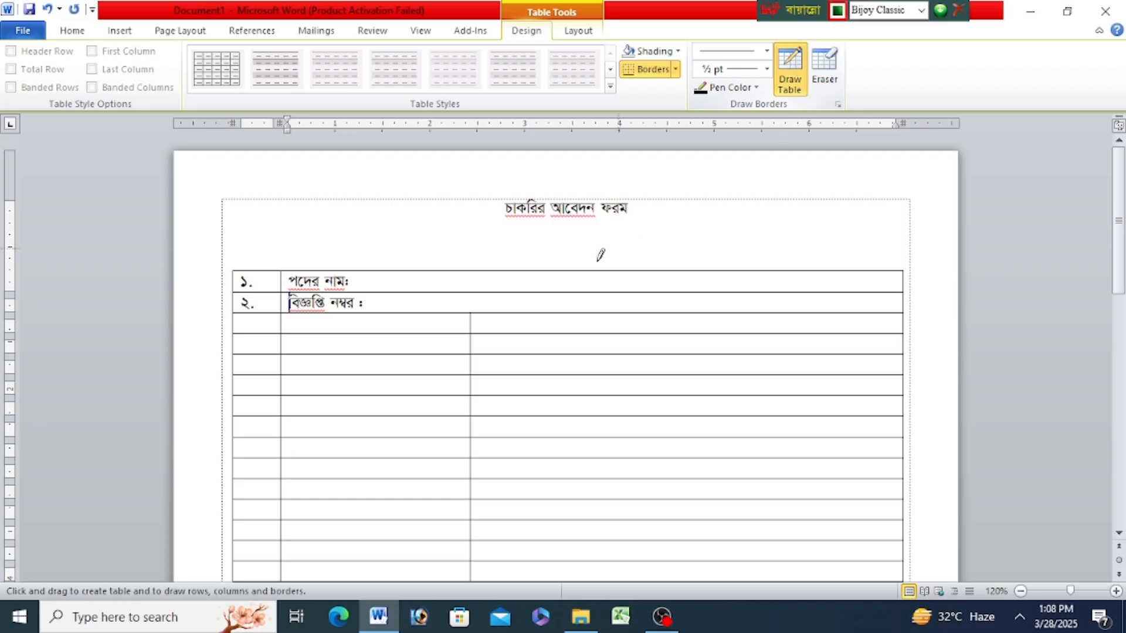
pyautogui.moveTo(472, 271); pyautogui.dragTo(473, 311)
pyautogui.moveTo(519, 273); pyautogui.dragTo(519, 333)
pyautogui.moveTo(553, 271); pyautogui.dragTo(553, 312)
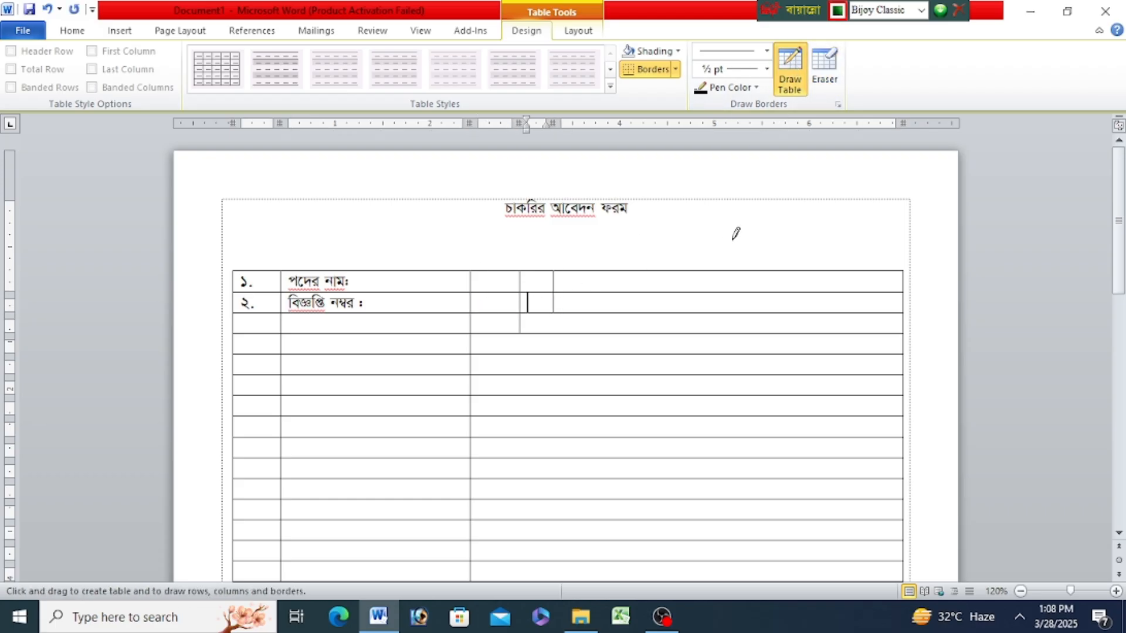
# - Erase the three newly drawn vertical dividers from the top rows
pyautogui.click(825, 68)
pyautogui.click(553, 281)
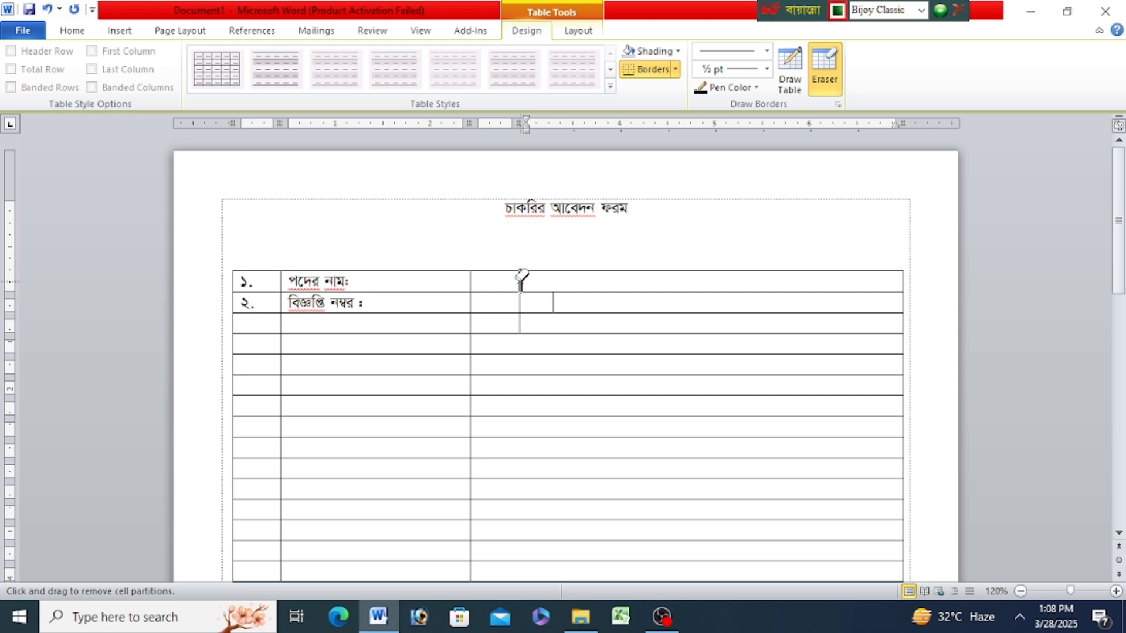
pyautogui.click(521, 282)
pyautogui.click(471, 284)
pyautogui.click(472, 303)
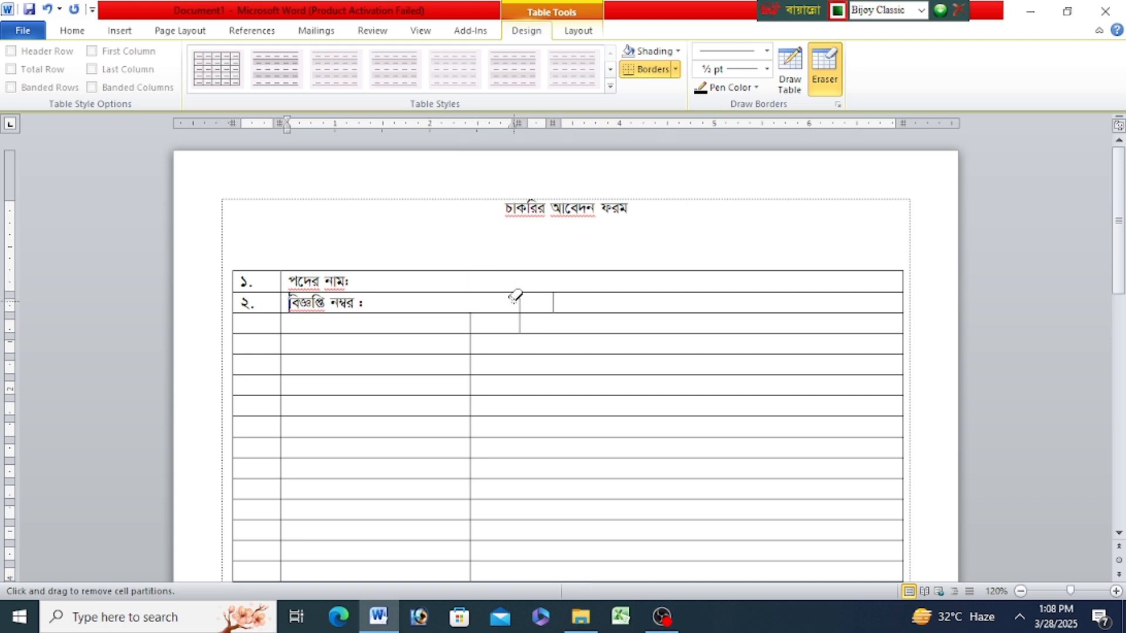
pyautogui.click(520, 300)
pyautogui.click(552, 300)
pyautogui.click(520, 319)
pyautogui.click(824, 70)
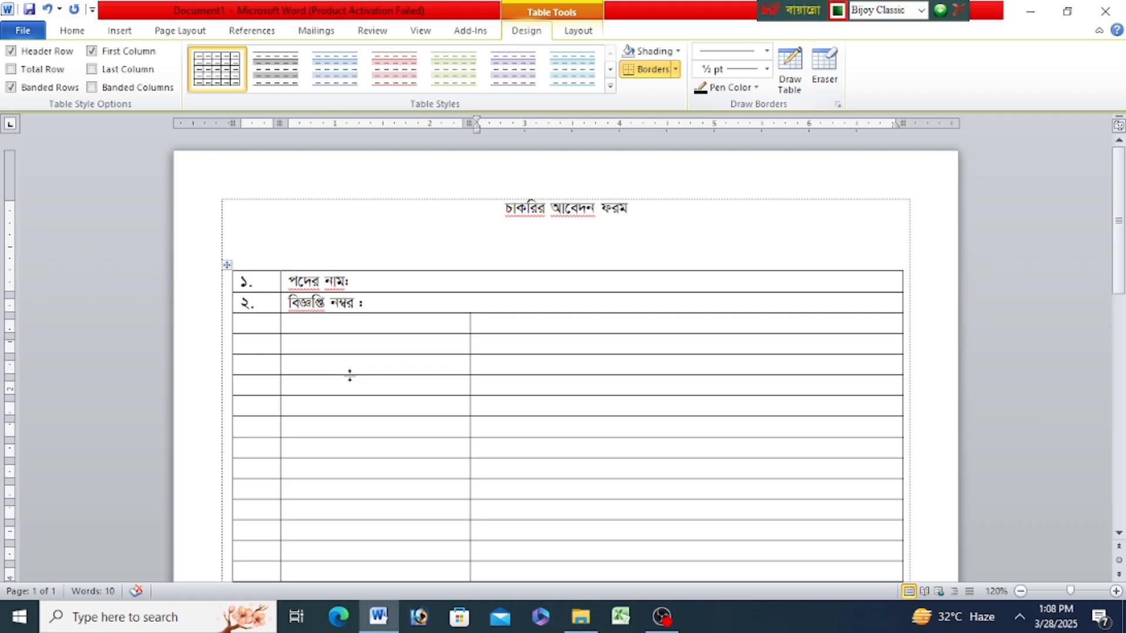
# - Enter the label "তারিখ :" further along the second row, spaced well after "বিজ্ঞপ্তি নম্বর :"
pyautogui.click(409, 301)
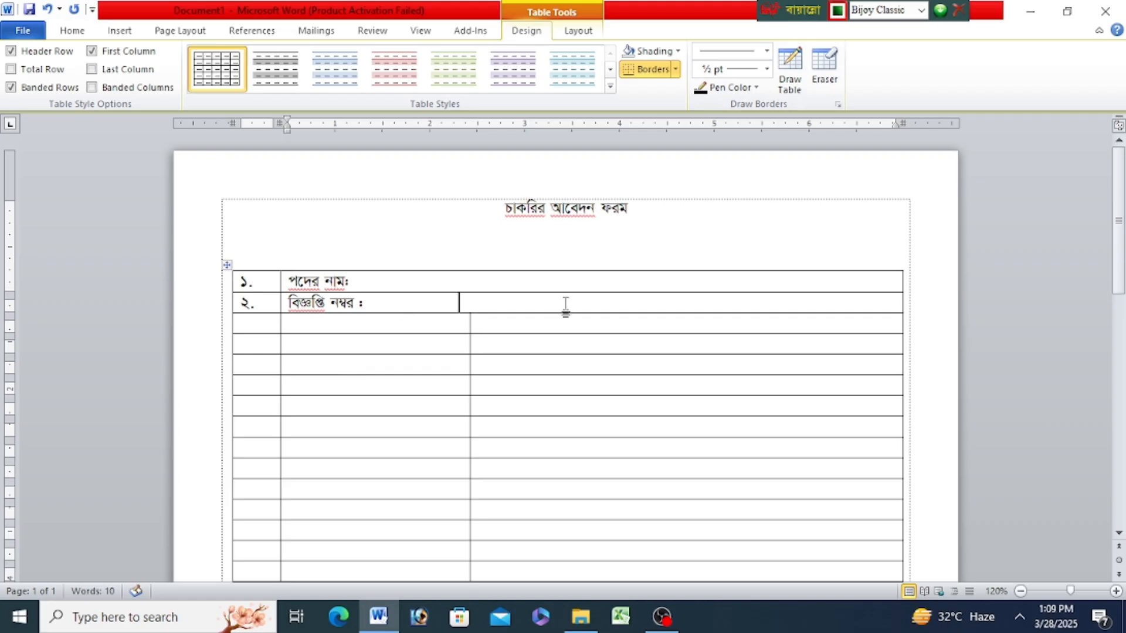
pyautogui.write('ত')
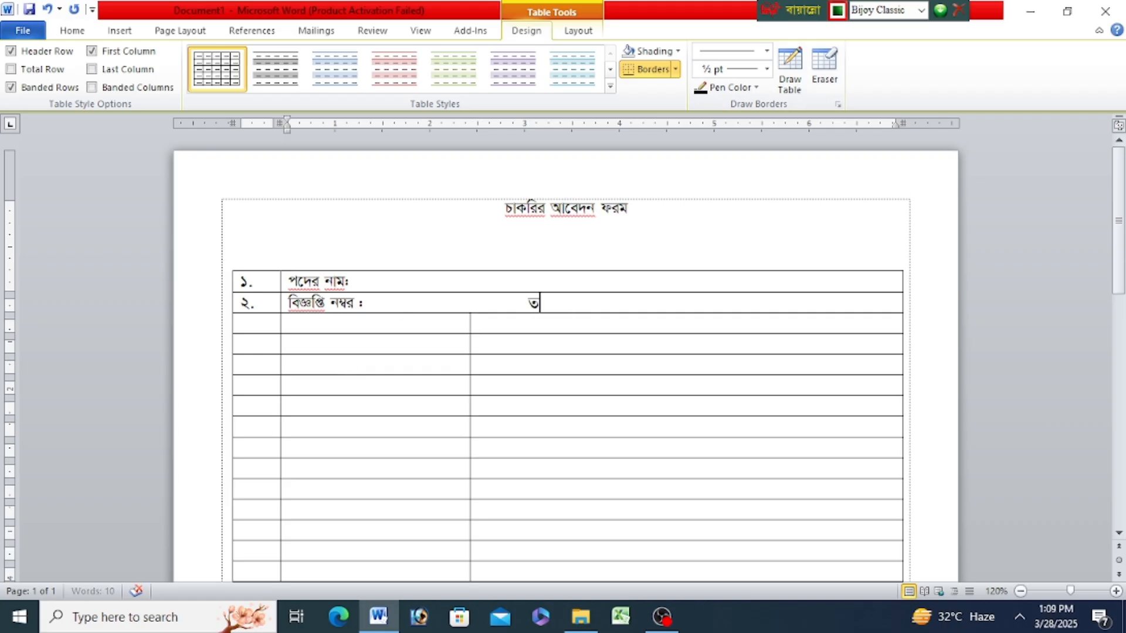
pyautogui.write('ারিখ')
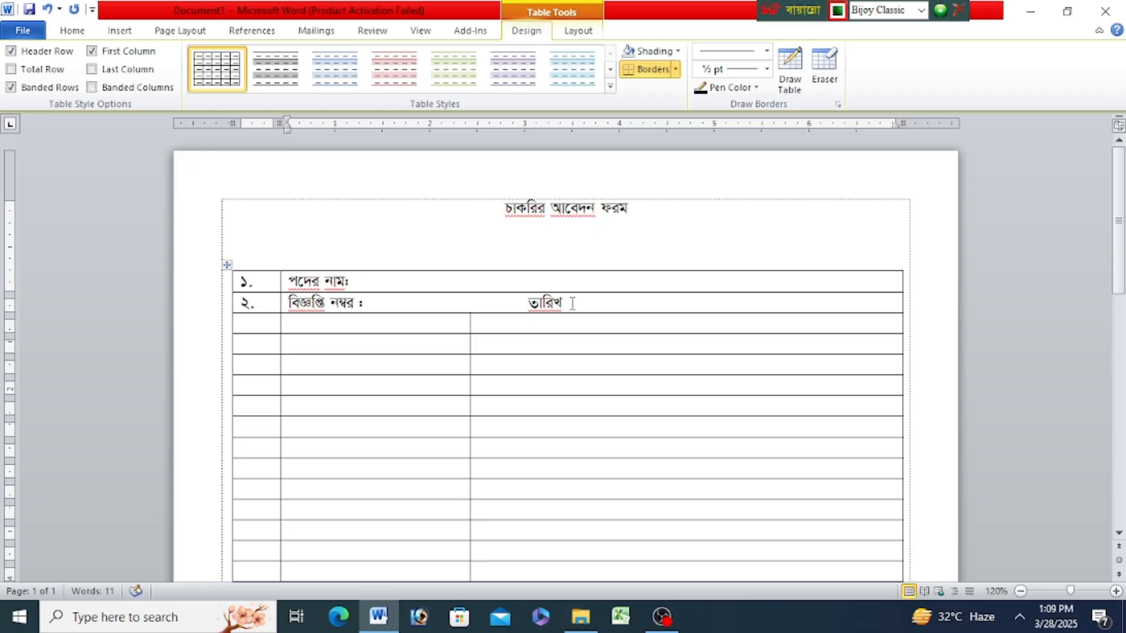
pyautogui.write(' :')
# - Draw nine vertical dividers across the second and third rows after "তারিখ :" and even out the spacing of the last three
pyautogui.click(790, 69)
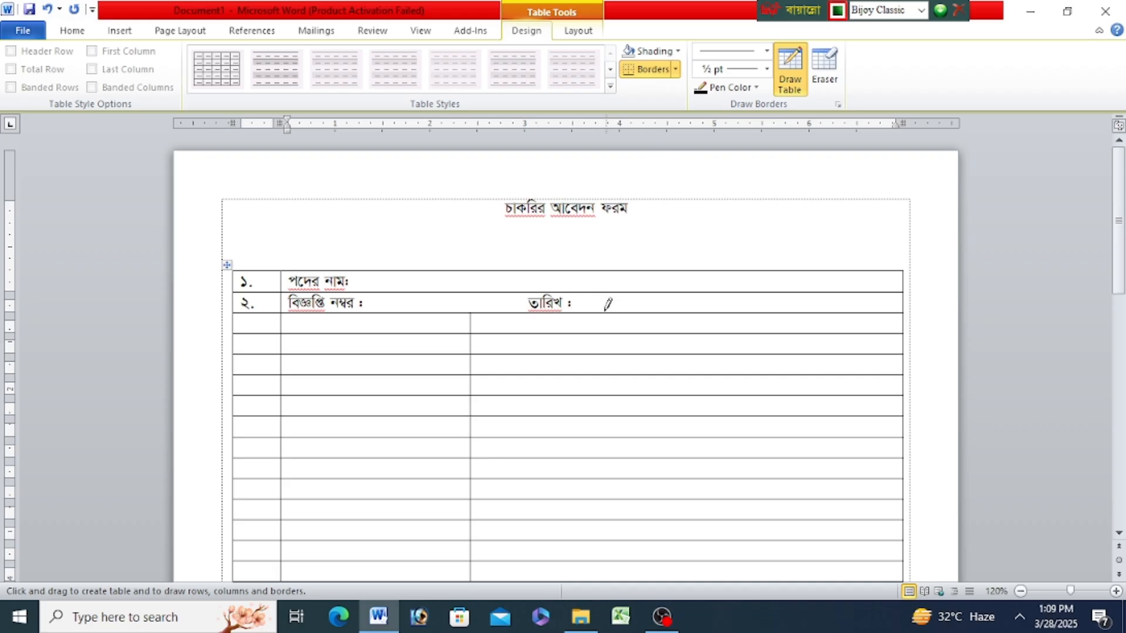
pyautogui.moveTo(599, 294); pyautogui.dragTo(600, 332)
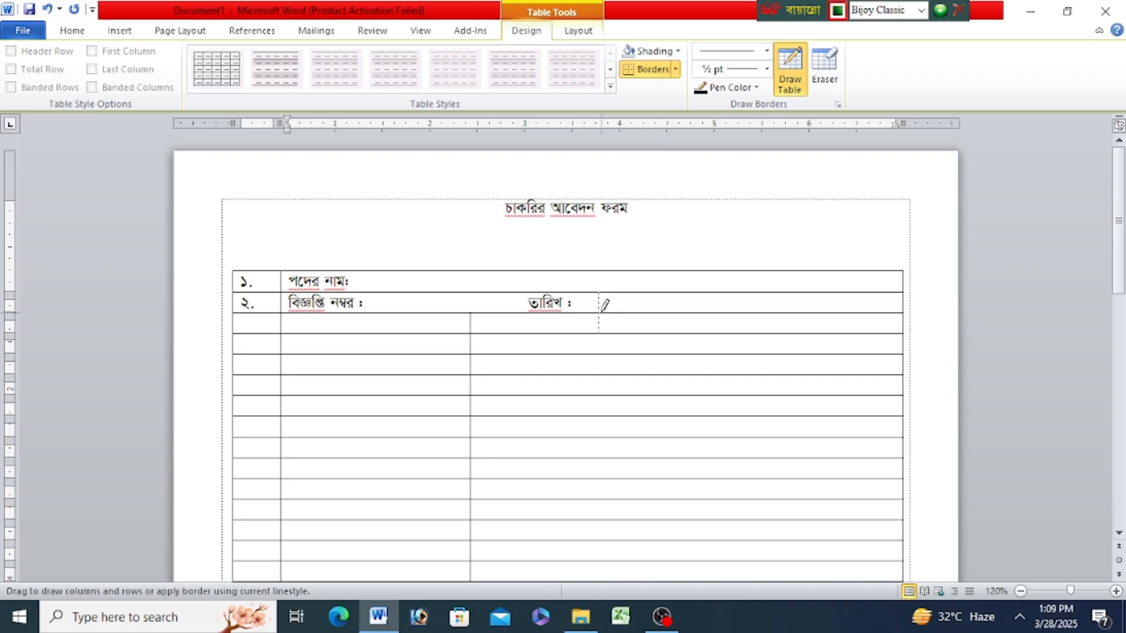
pyautogui.moveTo(626, 294); pyautogui.dragTo(628, 332)
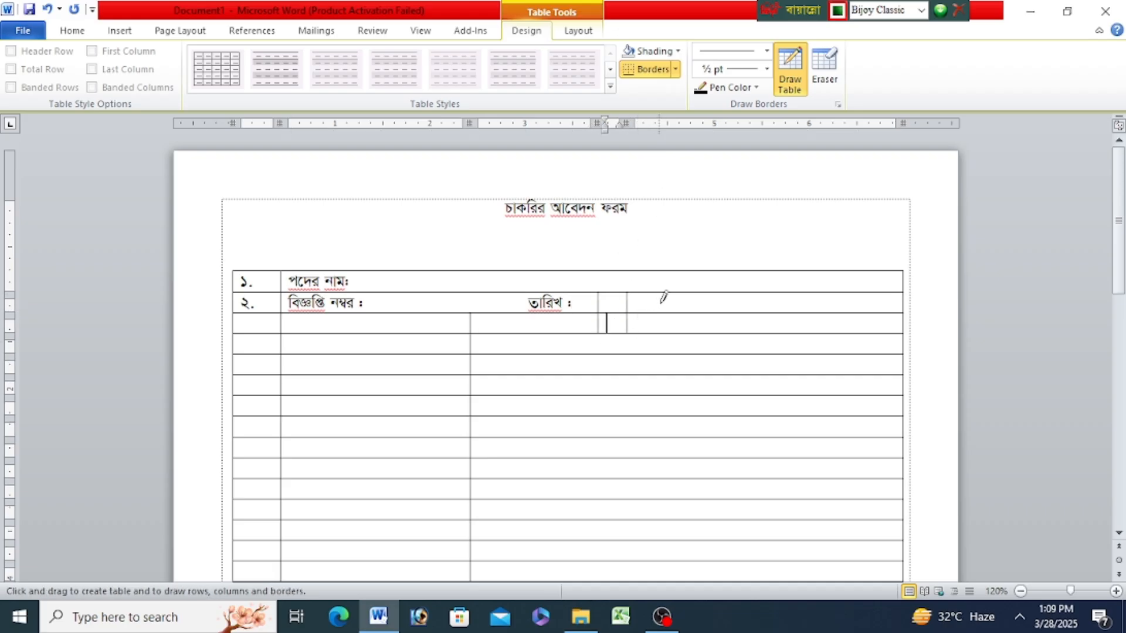
pyautogui.moveTo(662, 293); pyautogui.dragTo(665, 332)
pyautogui.moveTo(699, 293); pyautogui.dragTo(699, 332)
pyautogui.moveTo(739, 291)
pyautogui.mouseDown()
pyautogui.moveTo(739, 332)
pyautogui.moveTo(775, 293)
pyautogui.moveTo(773, 332)
pyautogui.mouseUp()
pyautogui.moveTo(819, 293)
pyautogui.mouseDown()
pyautogui.moveTo(819, 331)
pyautogui.moveTo(848, 332)
pyautogui.mouseUp()
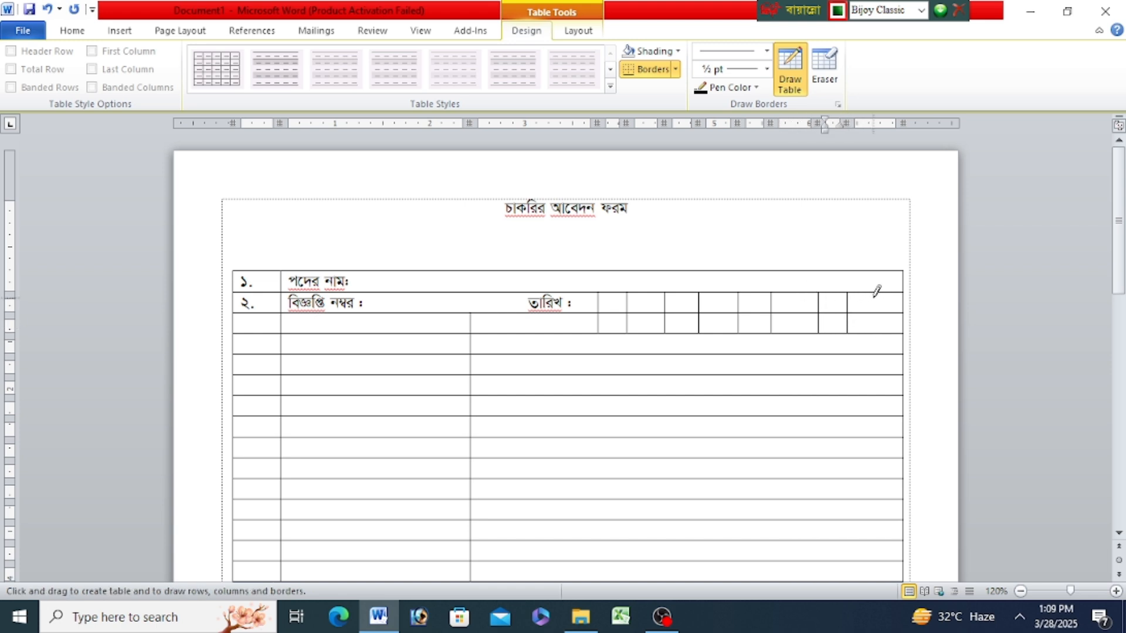
pyautogui.moveTo(874, 293); pyautogui.dragTo(875, 332)
pyautogui.click(790, 70)
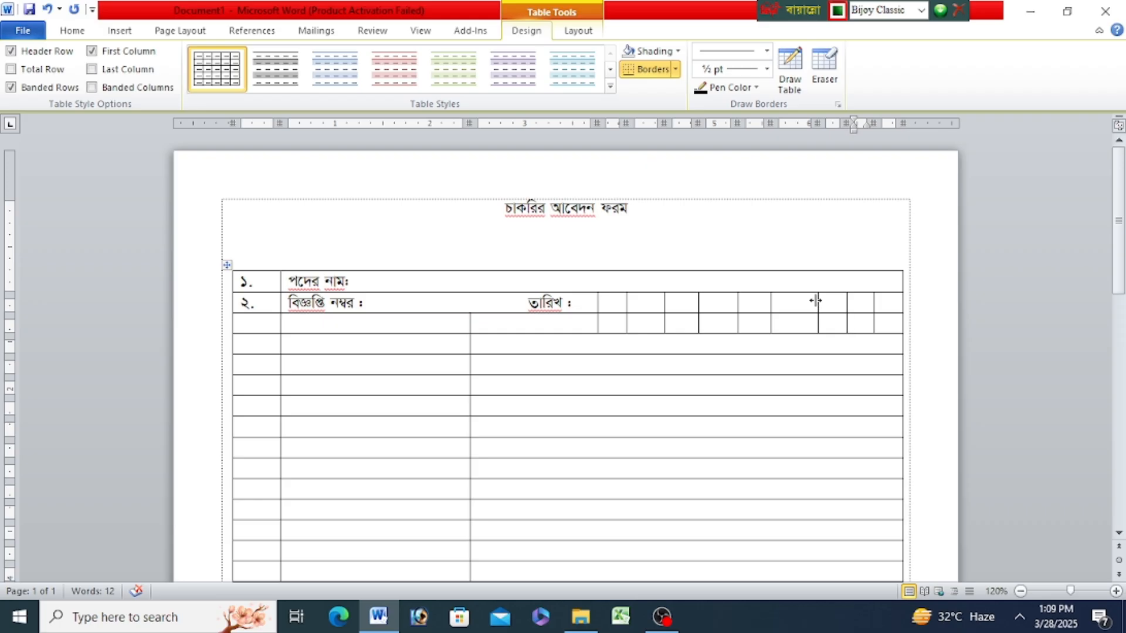
pyautogui.moveTo(816, 301); pyautogui.dragTo(867, 301)
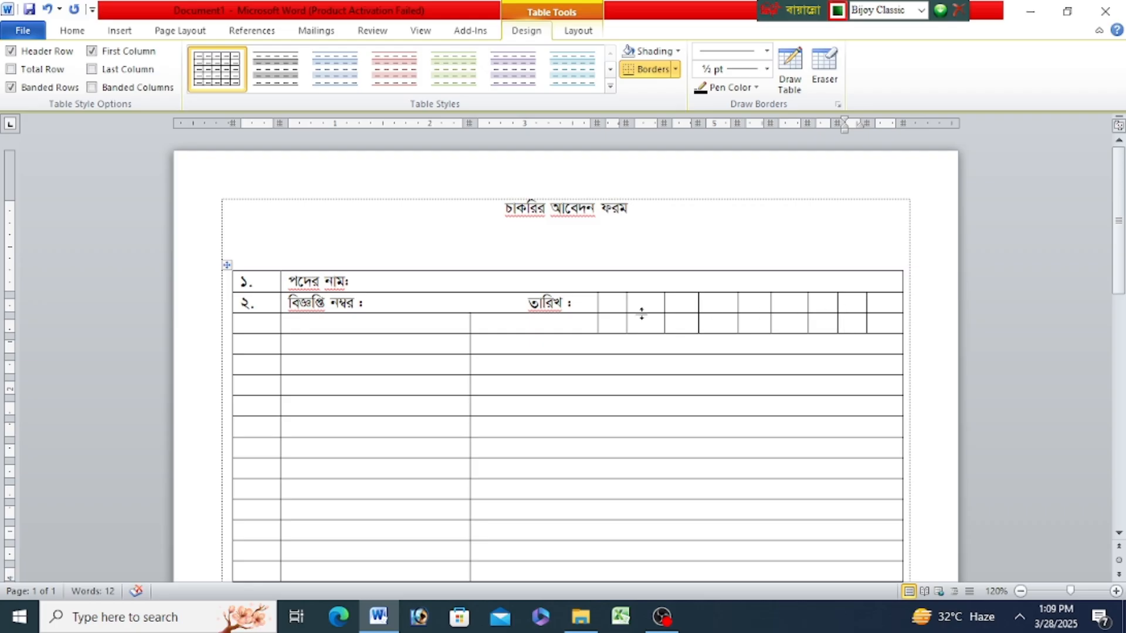
# - Erase the nine dividers in the third row below the date boxes and shift the "তারিখ :" label closer to the boxes
pyautogui.click(825, 70)
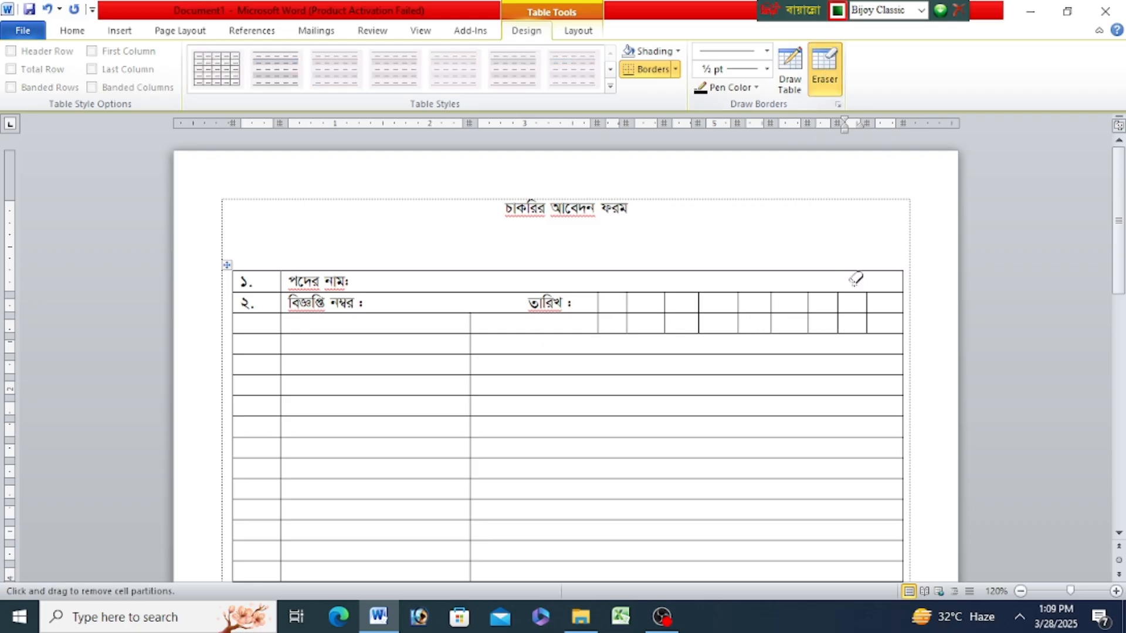
pyautogui.moveTo(867, 322); pyautogui.dragTo(870, 328)
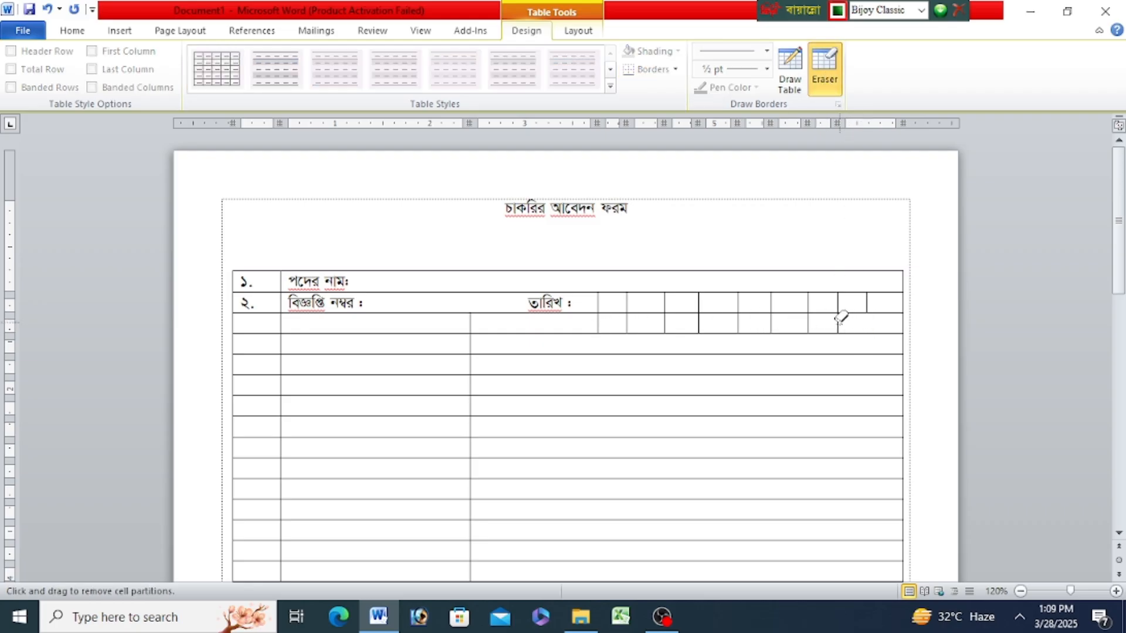
pyautogui.click(838, 322)
pyautogui.click(809, 320)
pyautogui.click(770, 320)
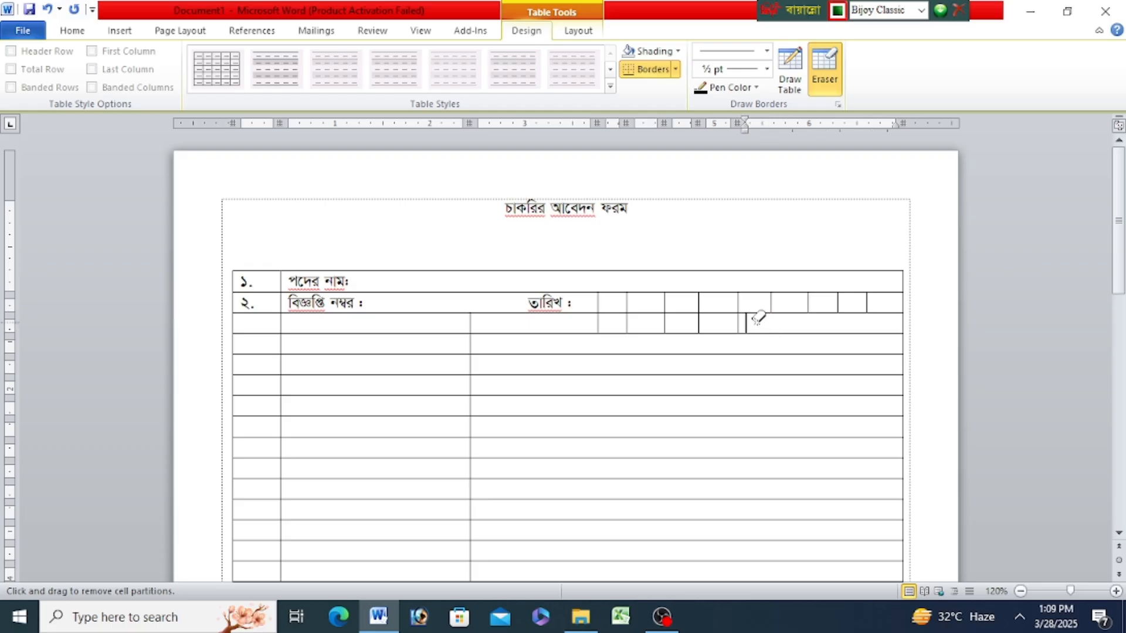
pyautogui.click(738, 320)
pyautogui.click(701, 320)
pyautogui.click(666, 320)
pyautogui.click(627, 322)
pyautogui.click(597, 323)
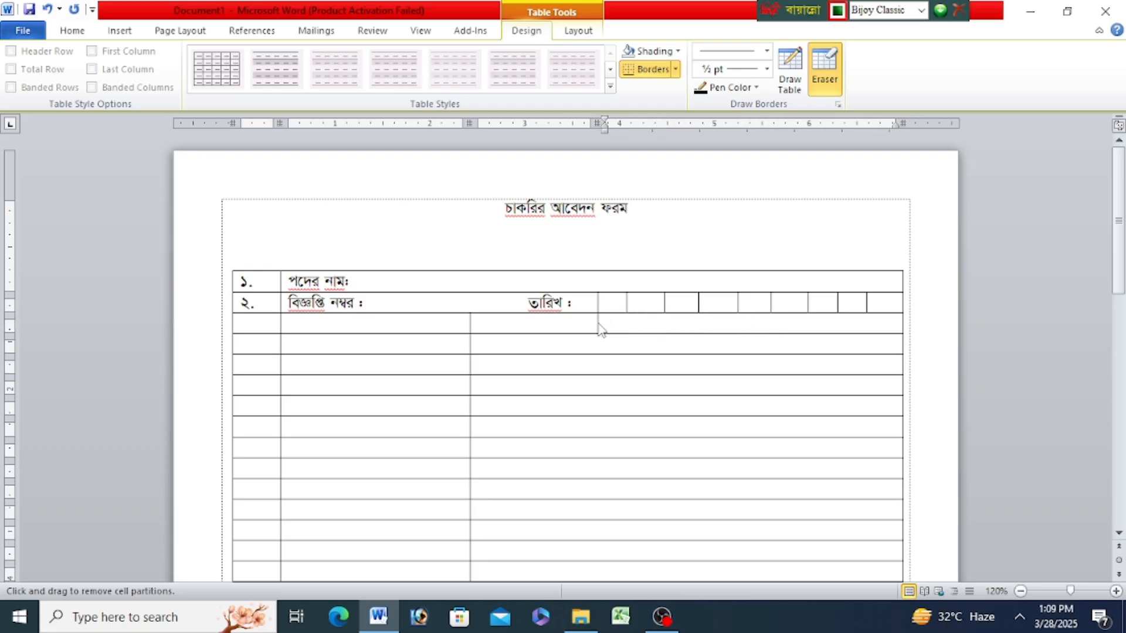
pyautogui.click(821, 87)
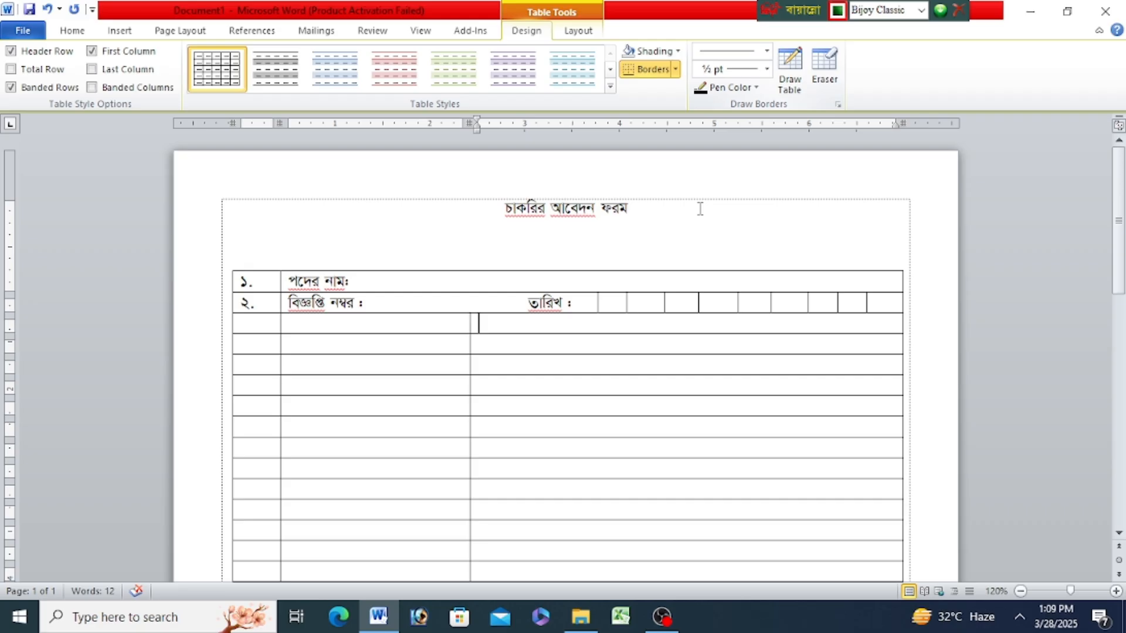
pyautogui.click(529, 305)
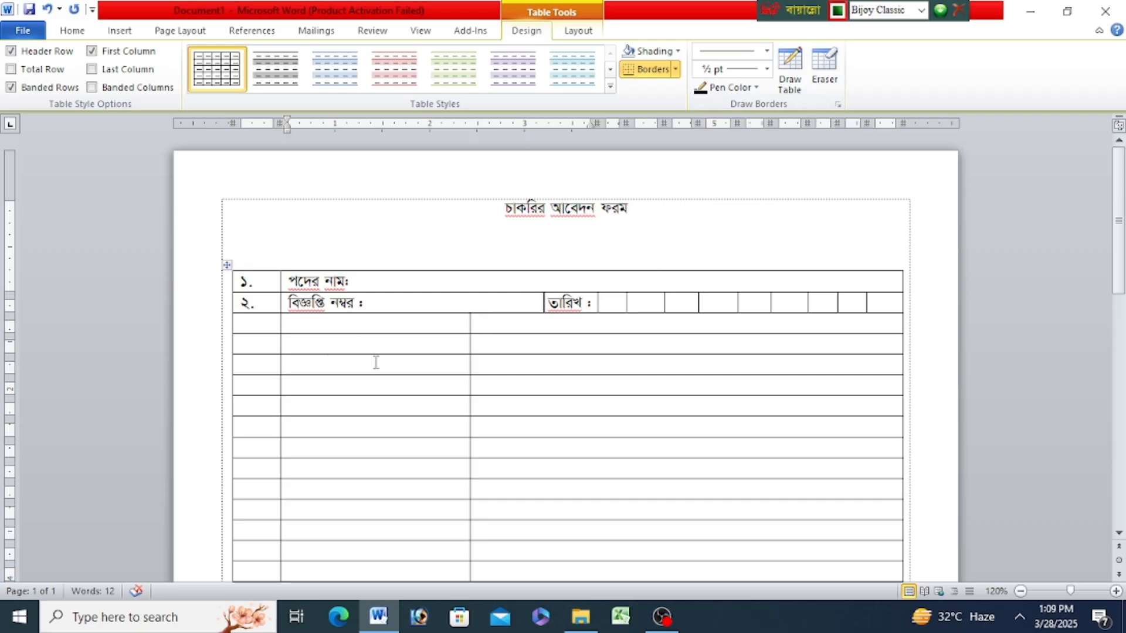
# - Number the third row "৩" and erase the line between the third and fourth rows in the first two columns
pyautogui.click(270, 328)
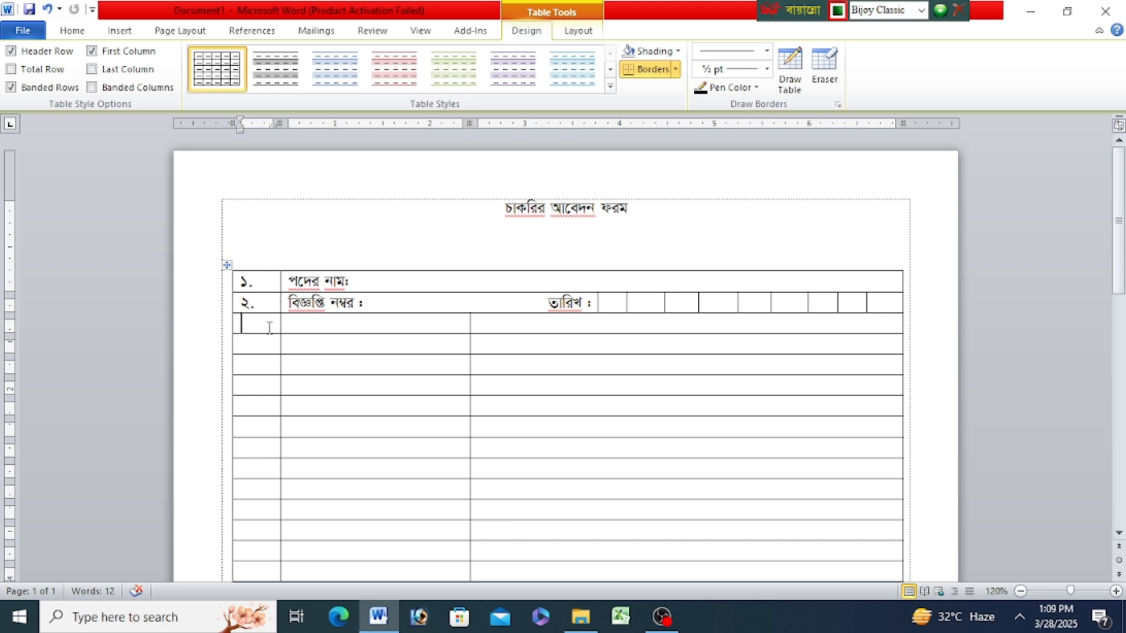
pyautogui.write('৩')
pyautogui.click(825, 69)
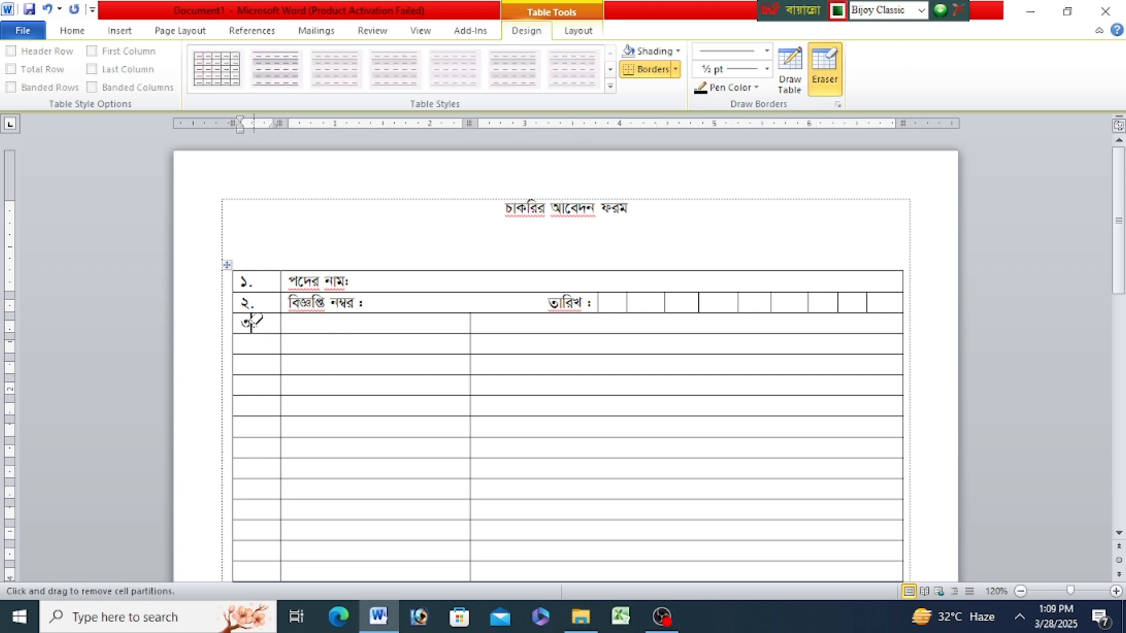
pyautogui.click(256, 333)
pyautogui.click(327, 332)
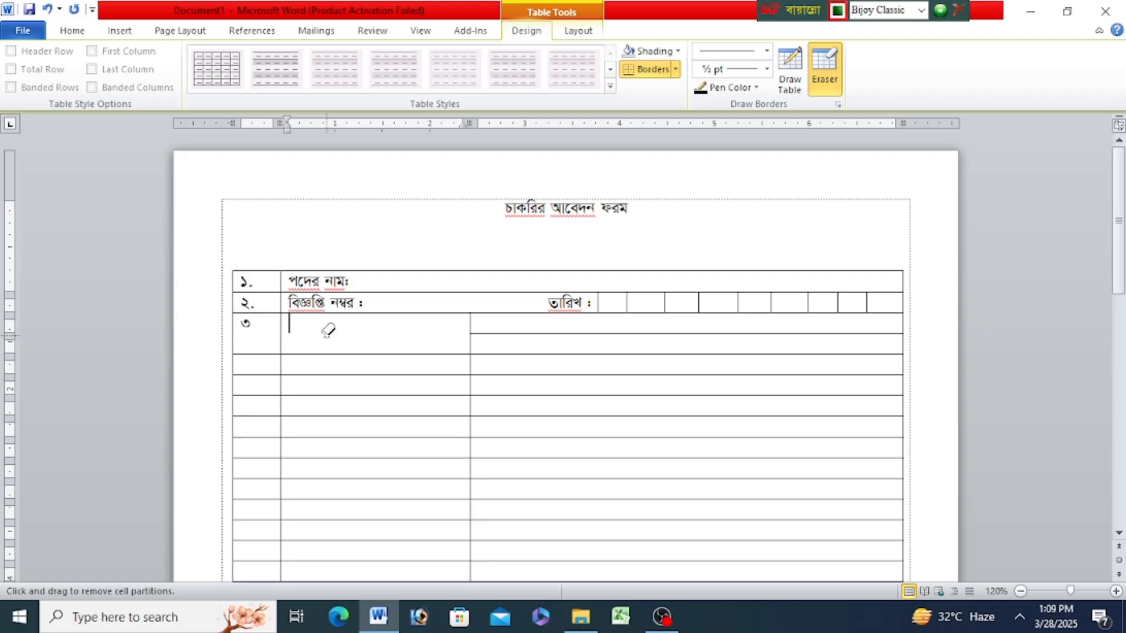
pyautogui.click(824, 70)
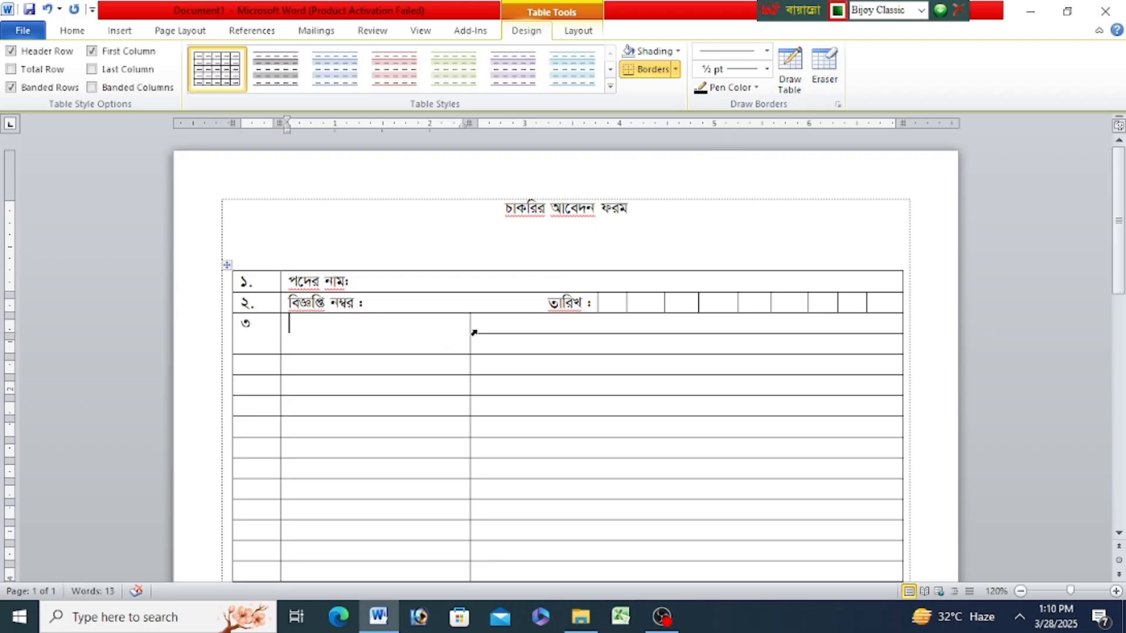
# - Narrow the label column from the third row down and enter "প্রার্থীর নামঃ" beside number ৩
pyautogui.moveTo(471, 322); pyautogui.dragTo(399, 328)
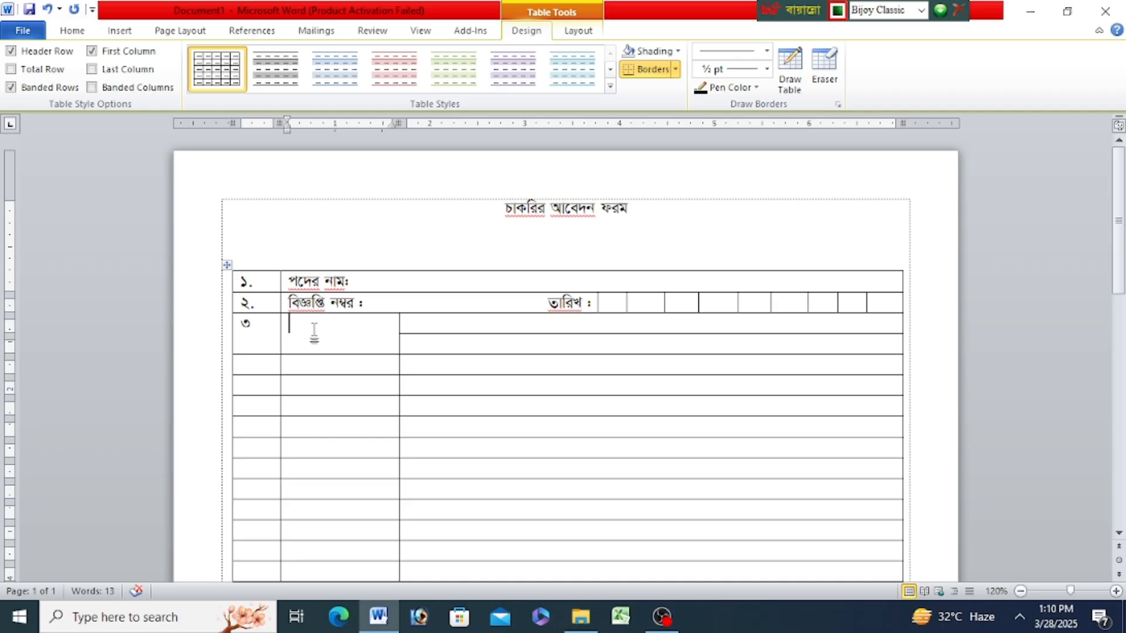
pyautogui.write('প্রাথী')
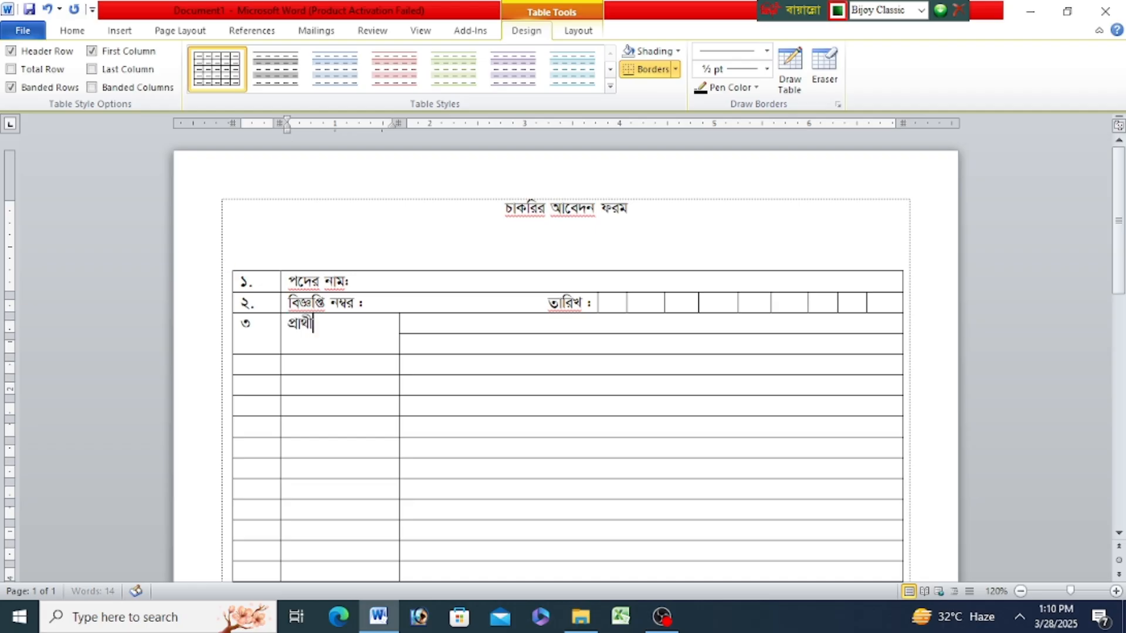
pyautogui.write('র্র নামঃ')
# - Enter "বাংলায় :" in the upper cell beside the applicant name label in row ৩
pyautogui.click(430, 323)
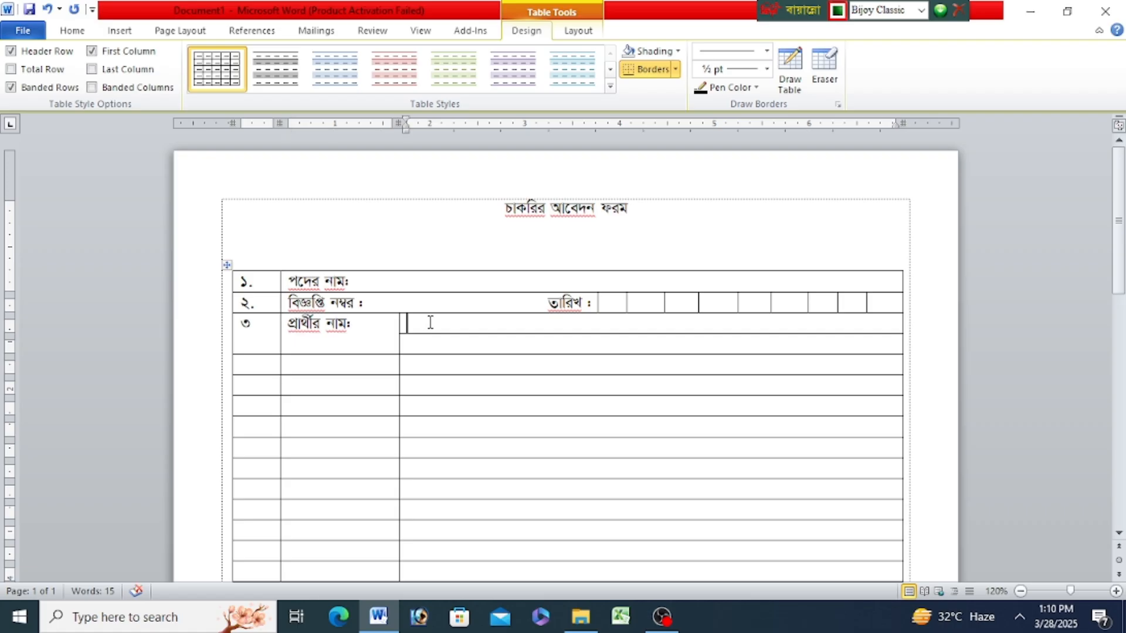
pyautogui.write('বাংলায় :')
# - Enter "ইংরেজিতে ( বড় অক্ষরে)ঃ" in the cell below "বাংলায় :" and narrow the label column slightly
pyautogui.click(422, 347)
pyautogui.write('ইংরেি')
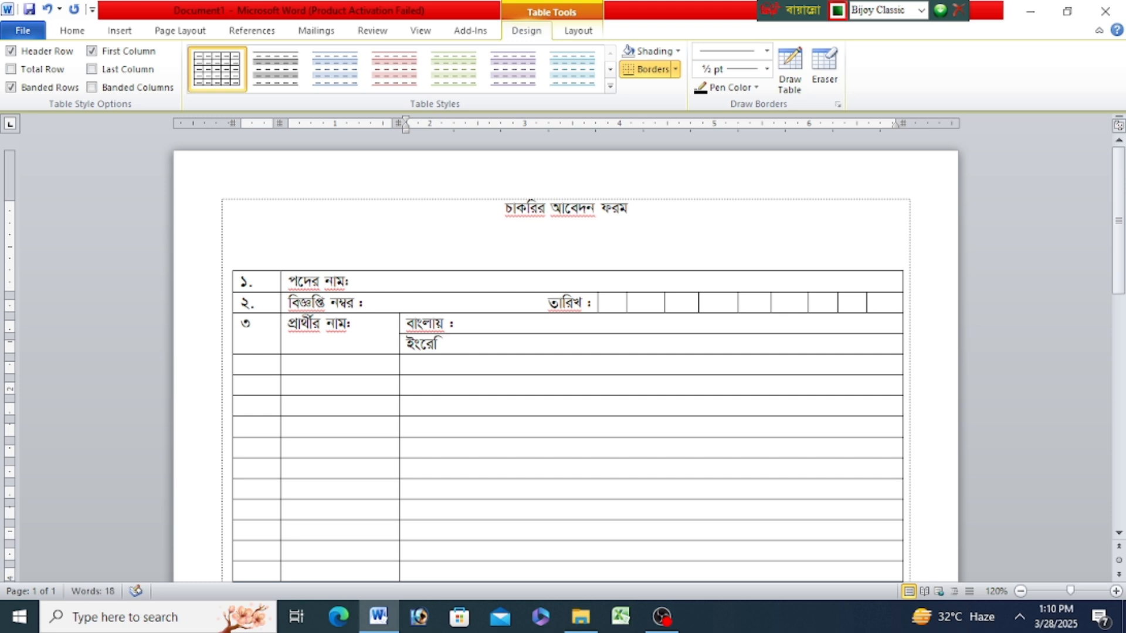
pyautogui.write('জতে')
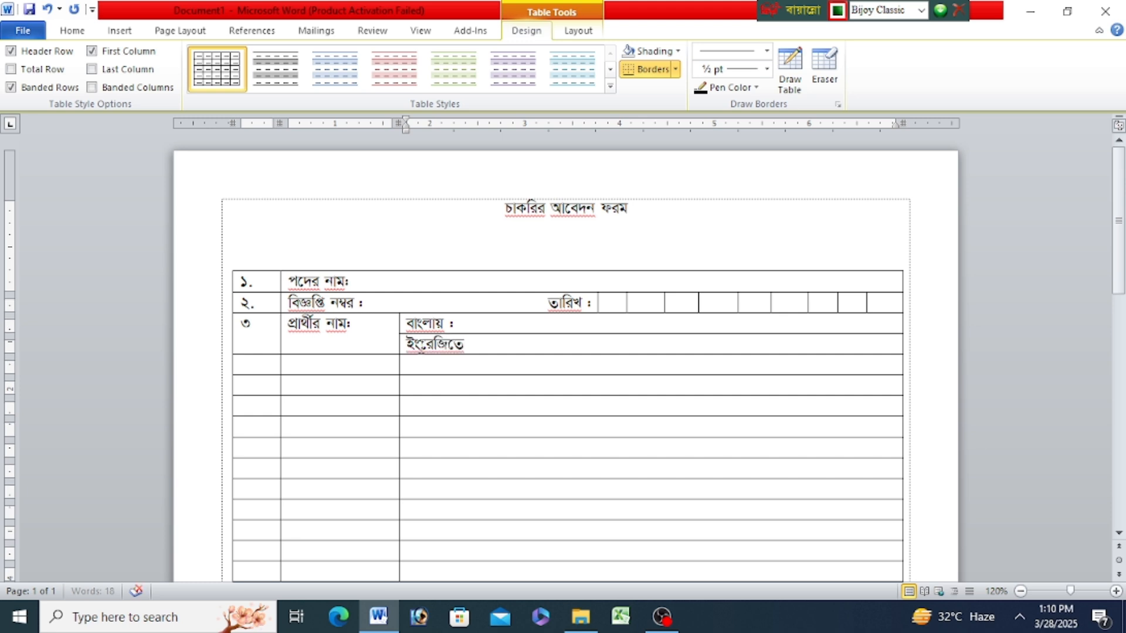
pyautogui.write(' ( বড়')
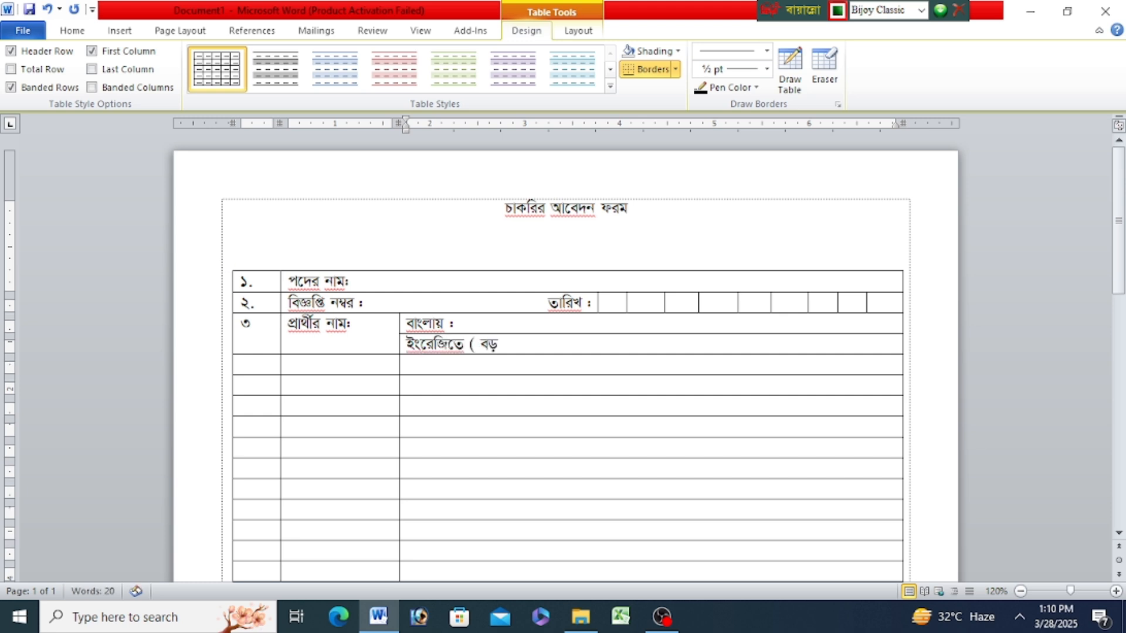
pyautogui.write(' অক্ষরে)')
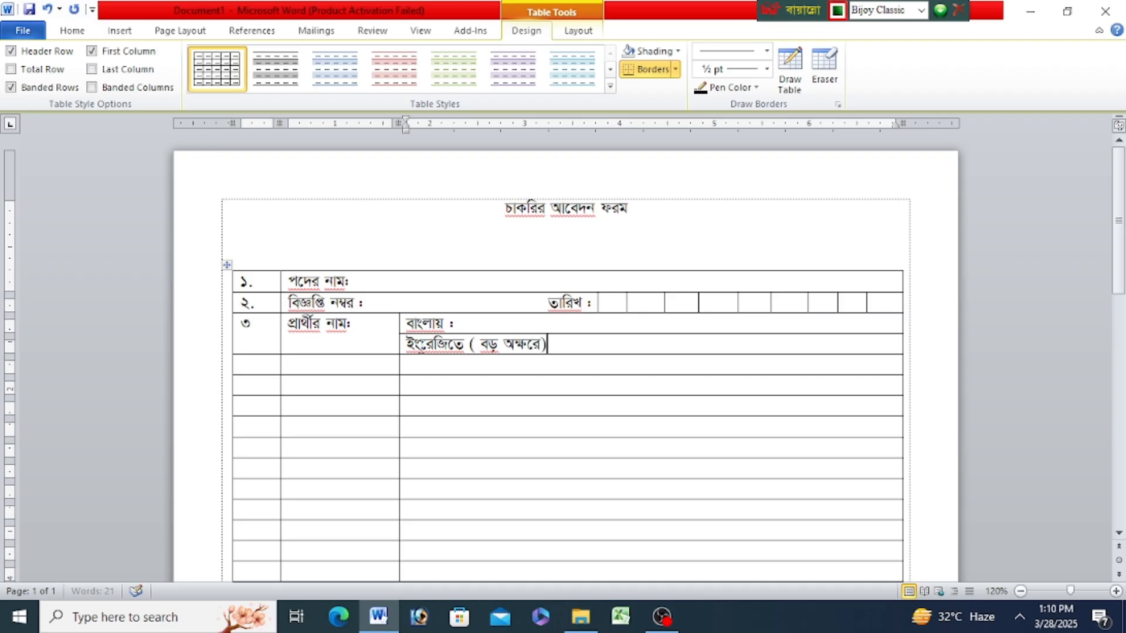
pyautogui.write('ঃ')
pyautogui.moveTo(394, 340); pyautogui.dragTo(387, 341)
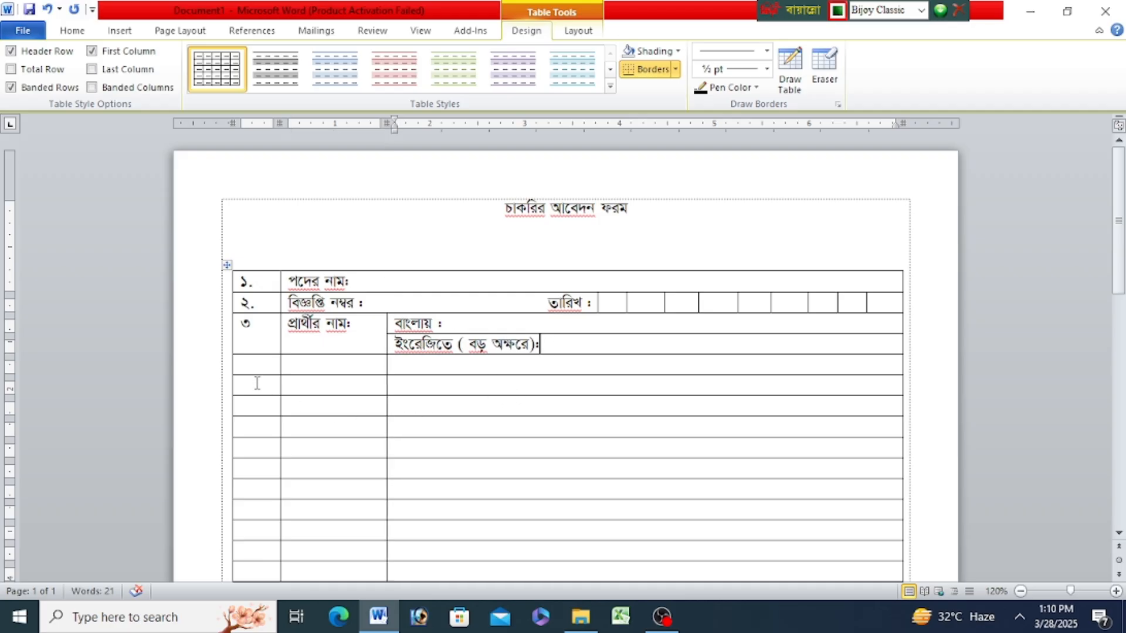
# - Erase the line between the two rows below row ৩ in the first column only and number the merged cell "৪"
pyautogui.click(825, 69)
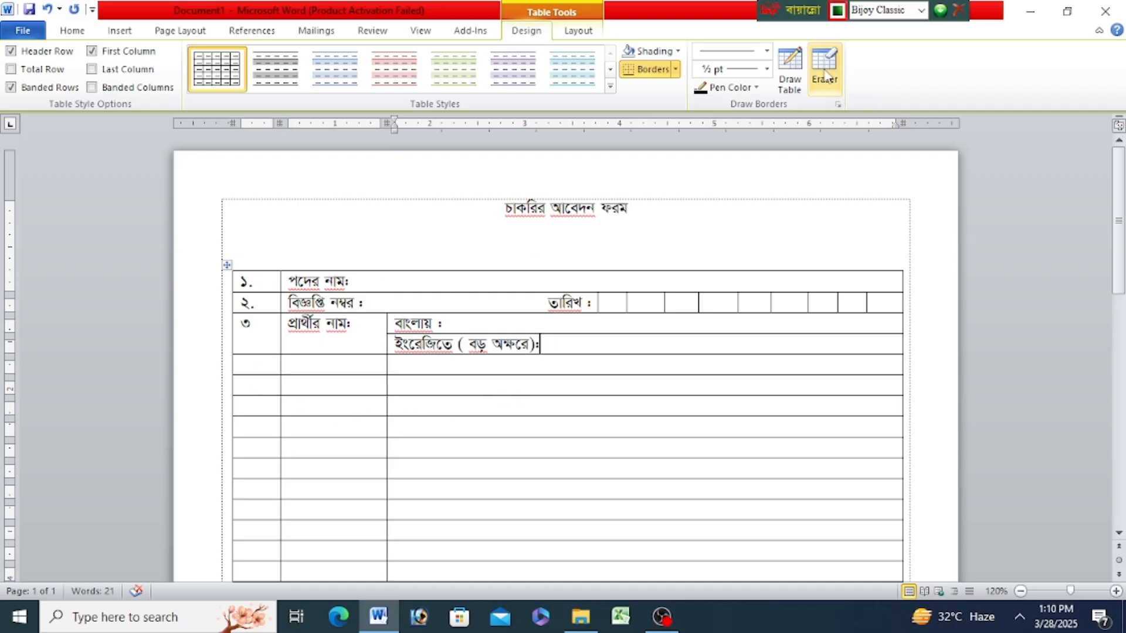
pyautogui.click(256, 375)
pyautogui.click(308, 375)
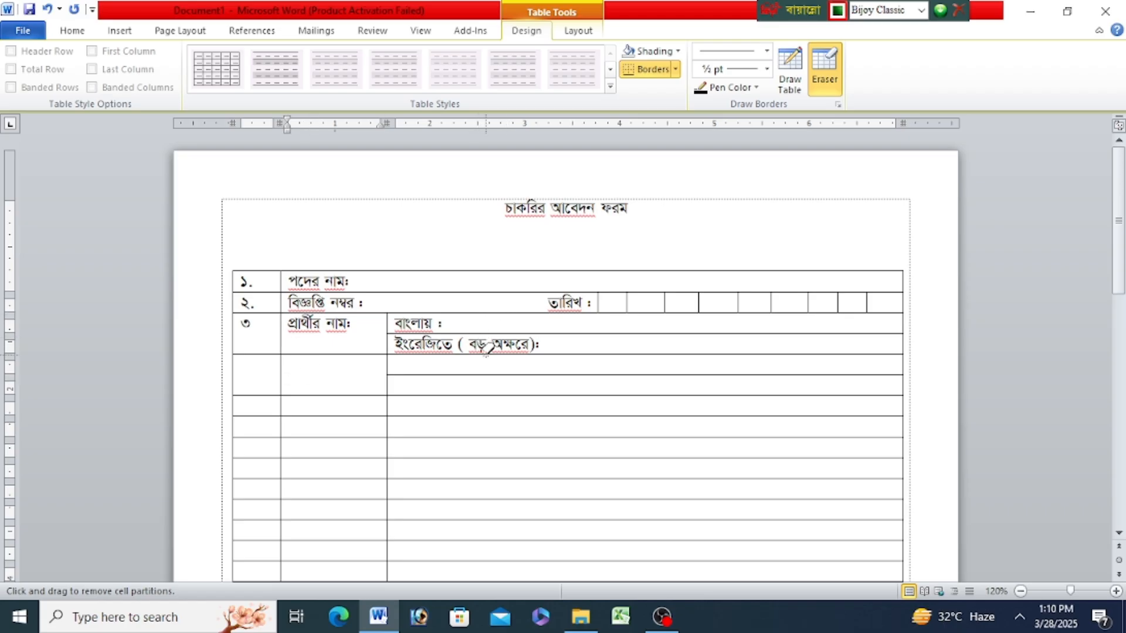
pyautogui.hotkey('ctrl', 'z')
pyautogui.press('Escape')
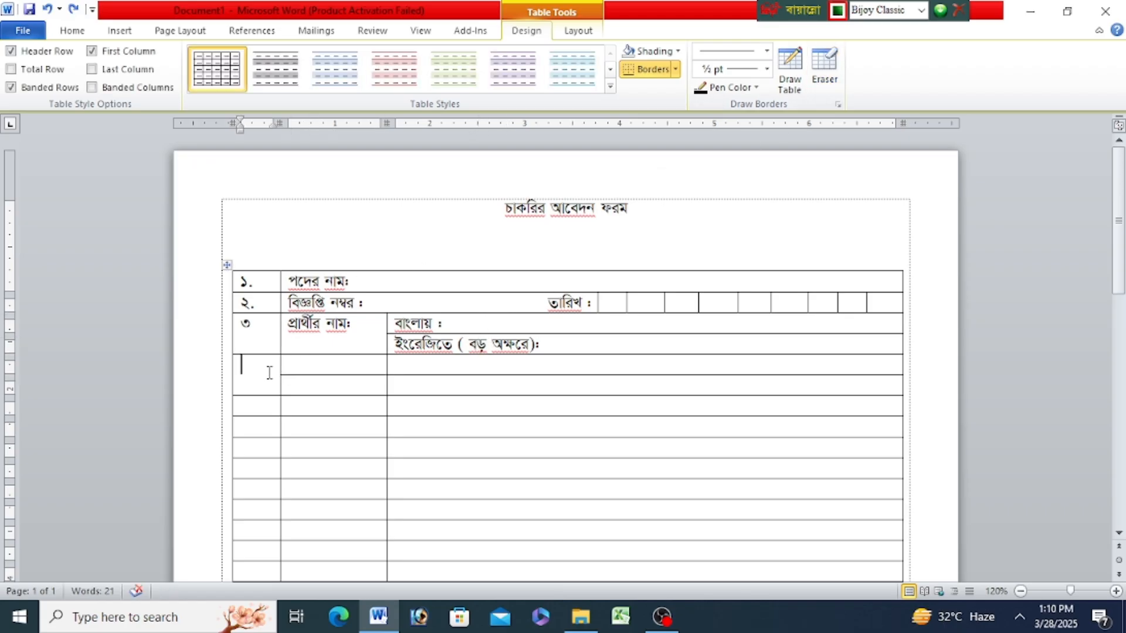
pyautogui.write('৪')
# - Enter "জাতীয় পরিচয় নম্বর" beside number ৪ and widen the label column so the text fits on one line
pyautogui.click(313, 363)
pyautogui.write('জা')
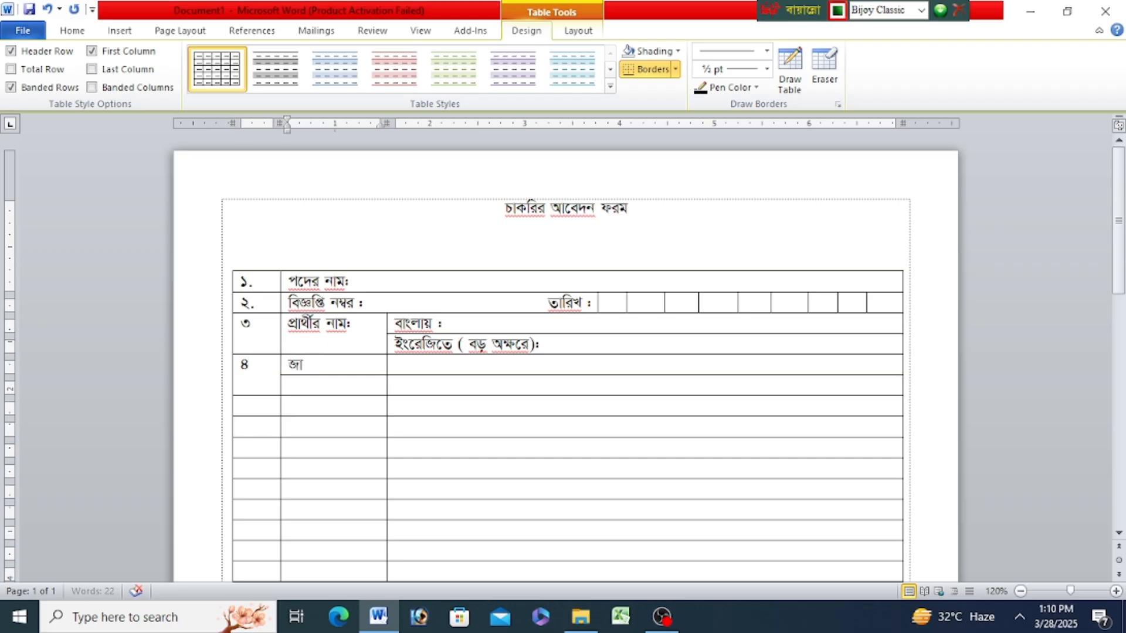
pyautogui.write('তীয় পরিচয়')
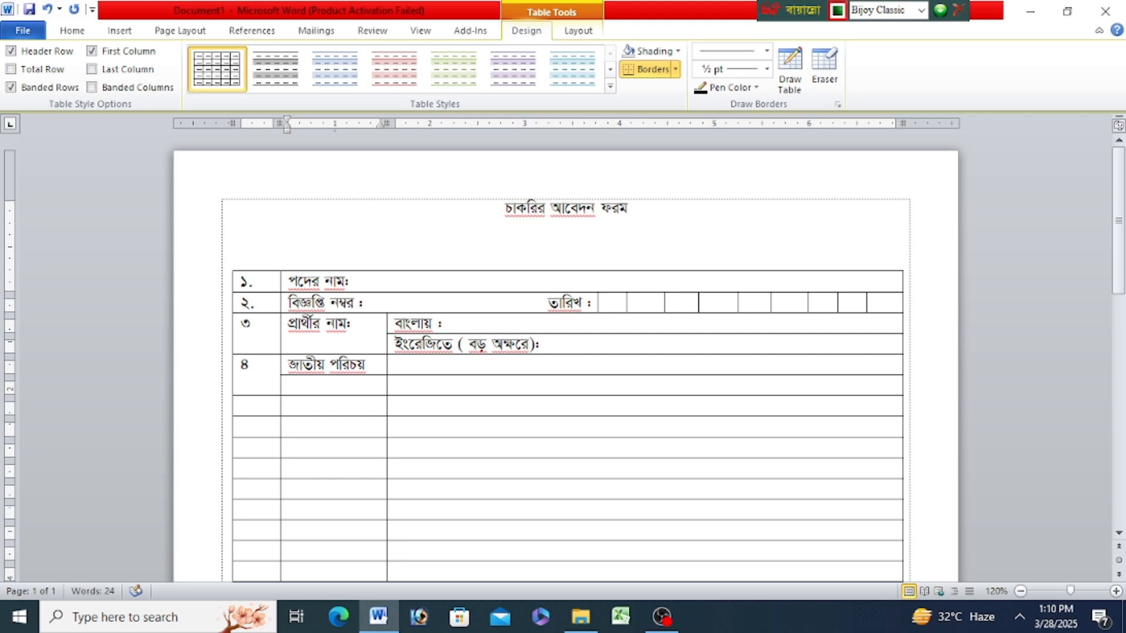
pyautogui.write(' নম্বর')
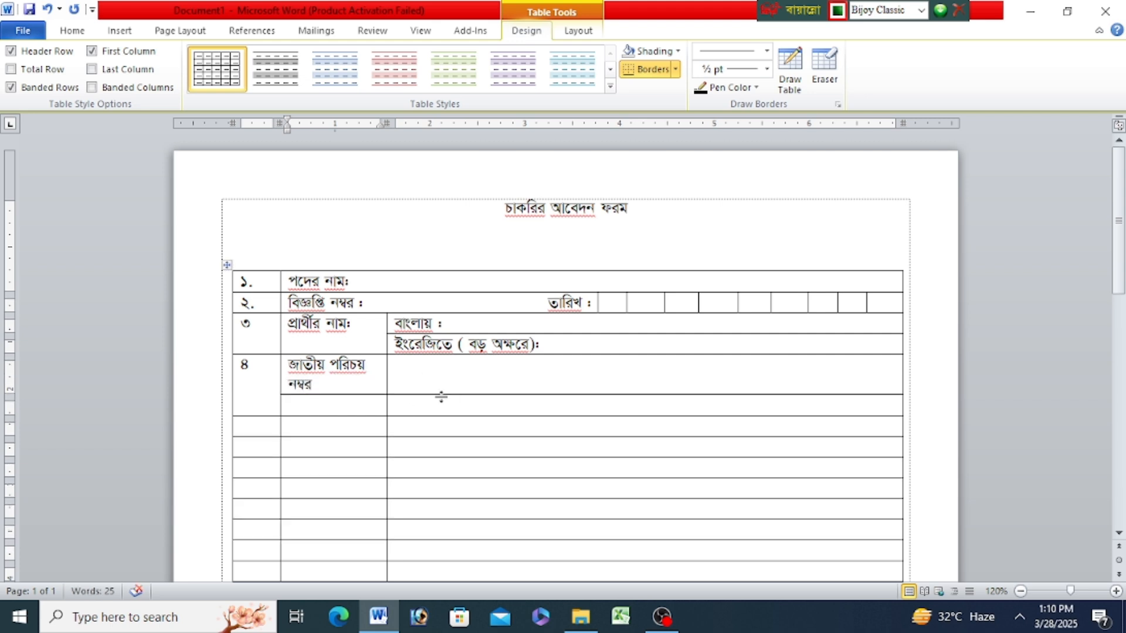
pyautogui.moveTo(396, 380); pyautogui.dragTo(411, 381)
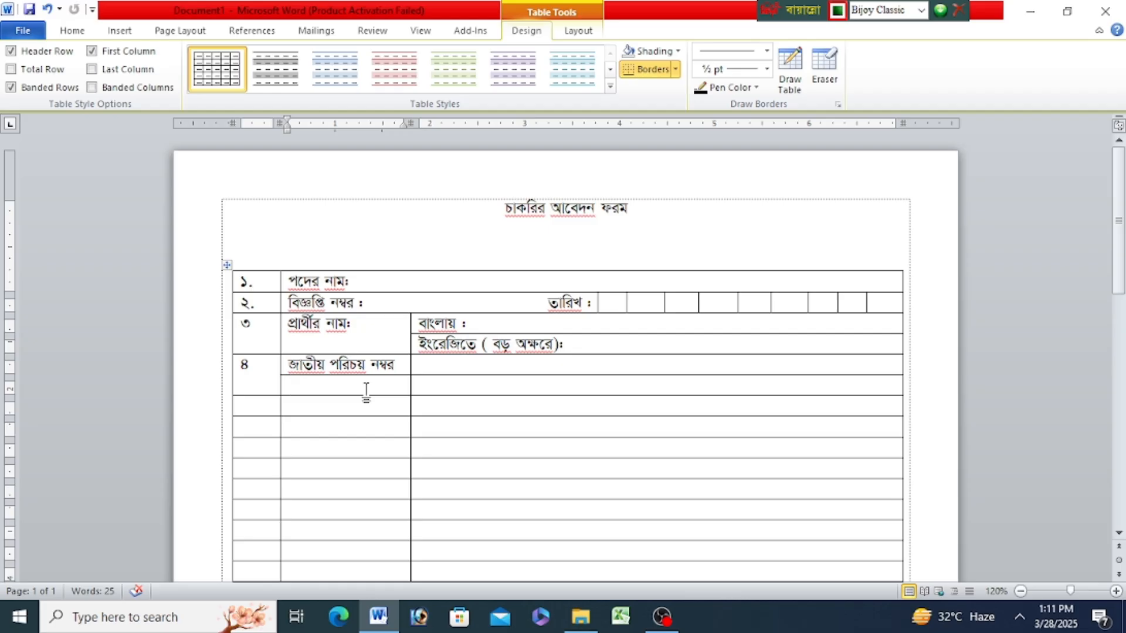
# - Enter "জন্ম নিবন্ধন নম্বর" in the cell below "জাতীয় পরিচয় নম্বর"
pyautogui.click(366, 390)
pyautogui.write('জন্ম নি')
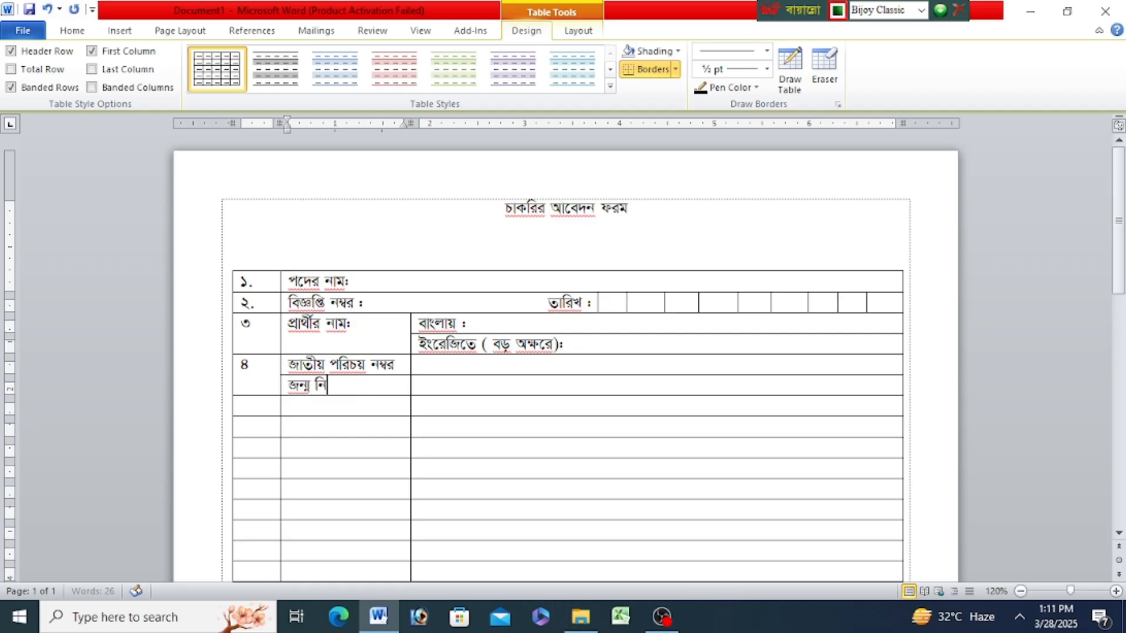
pyautogui.write('বন্ধন')
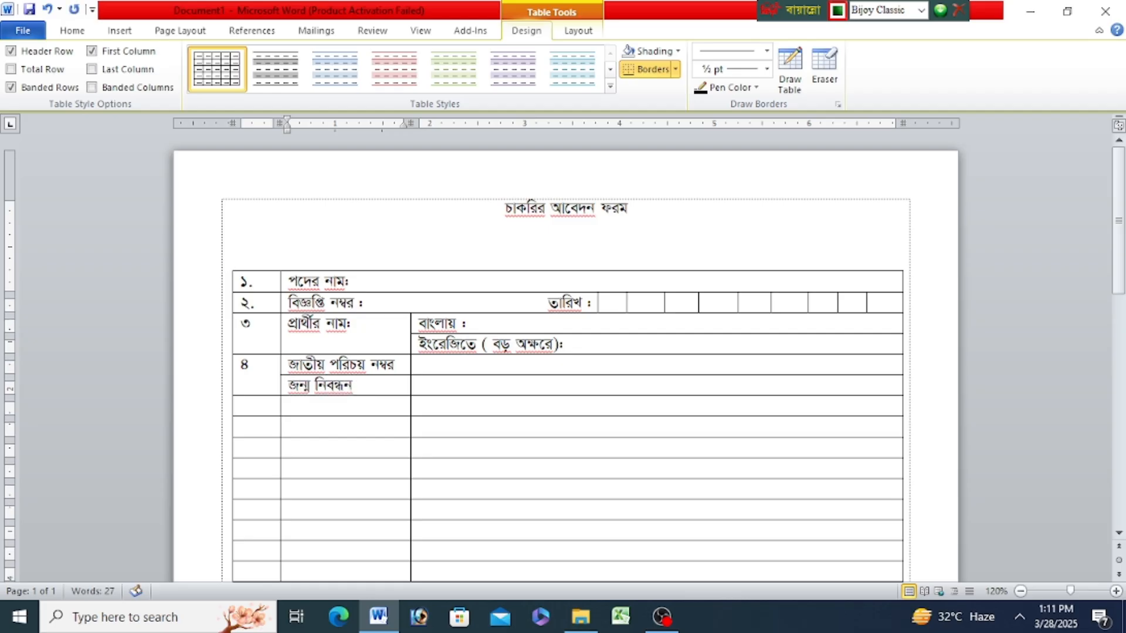
pyautogui.write(' নম্বর')
# - Draw seventeen vertical dividers across both lines of row ৪ to form digit boxes, leaving a wider cell at the end
pyautogui.click(790, 71)
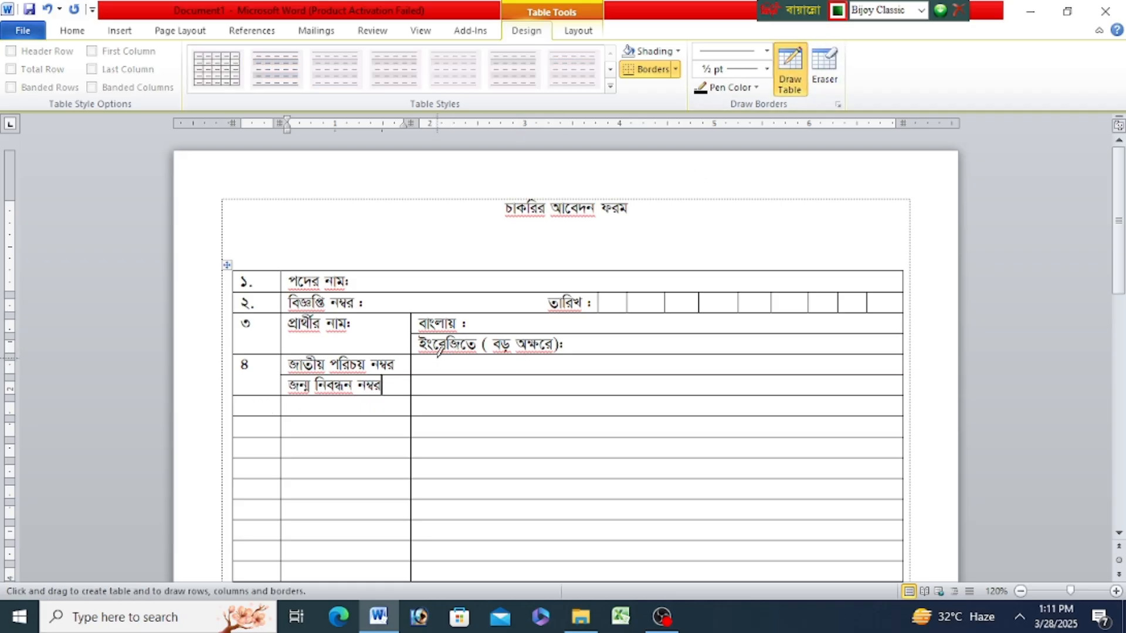
pyautogui.moveTo(437, 356); pyautogui.dragTo(437, 394)
pyautogui.moveTo(463, 356); pyautogui.dragTo(462, 393)
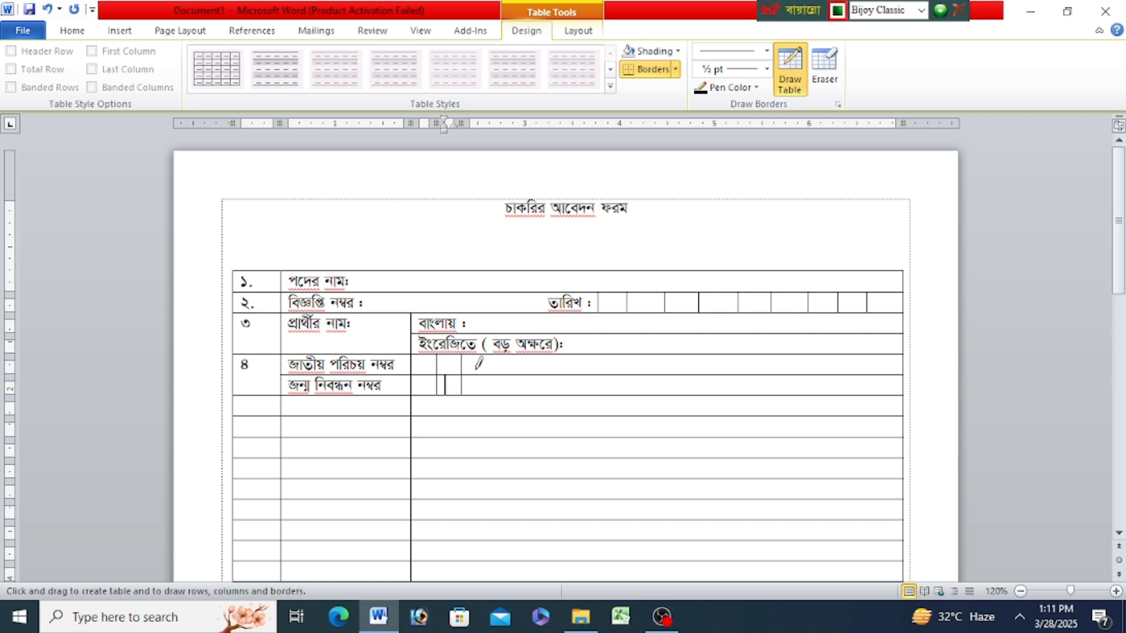
pyautogui.moveTo(487, 356)
pyautogui.mouseDown()
pyautogui.moveTo(486, 393)
pyautogui.moveTo(516, 393)
pyautogui.mouseUp()
pyautogui.moveTo(540, 356)
pyautogui.mouseDown()
pyautogui.moveTo(540, 393)
pyautogui.moveTo(567, 393)
pyautogui.mouseUp()
pyautogui.moveTo(596, 356); pyautogui.dragTo(596, 393)
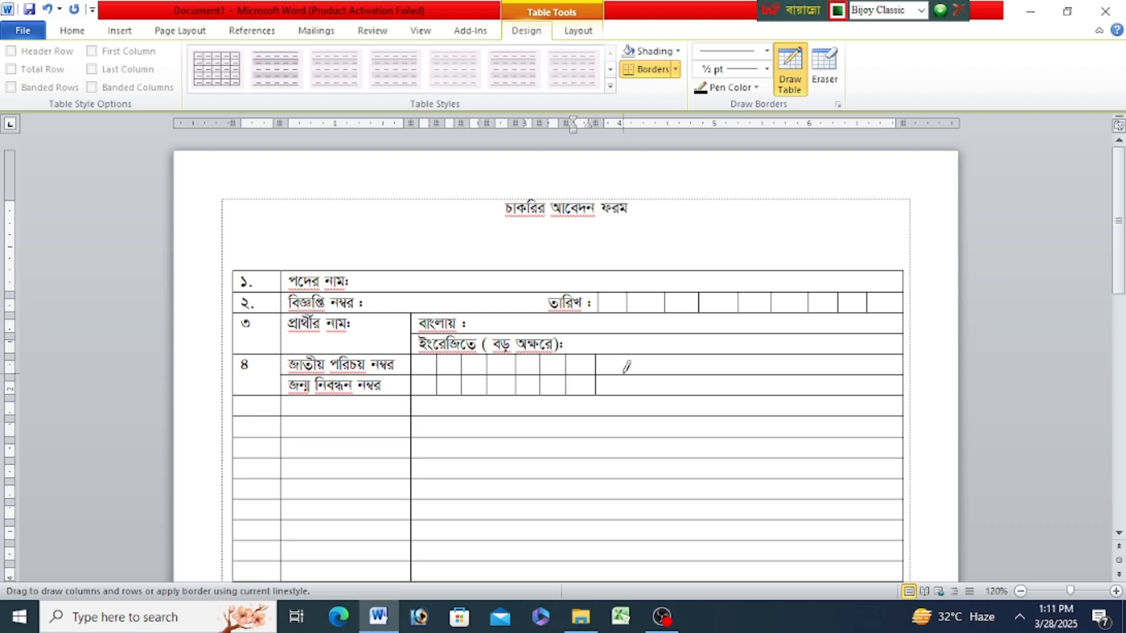
pyautogui.moveTo(620, 356); pyautogui.dragTo(644, 393)
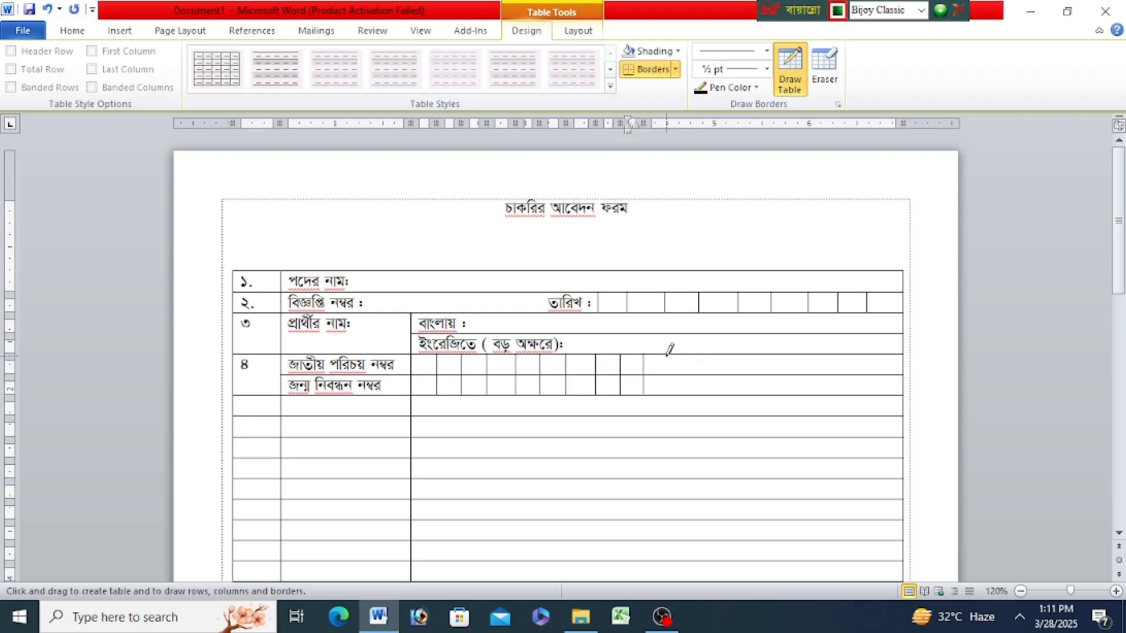
pyautogui.moveTo(666, 356)
pyautogui.mouseDown()
pyautogui.moveTo(666, 393)
pyautogui.moveTo(685, 364)
pyautogui.moveTo(685, 393)
pyautogui.mouseUp()
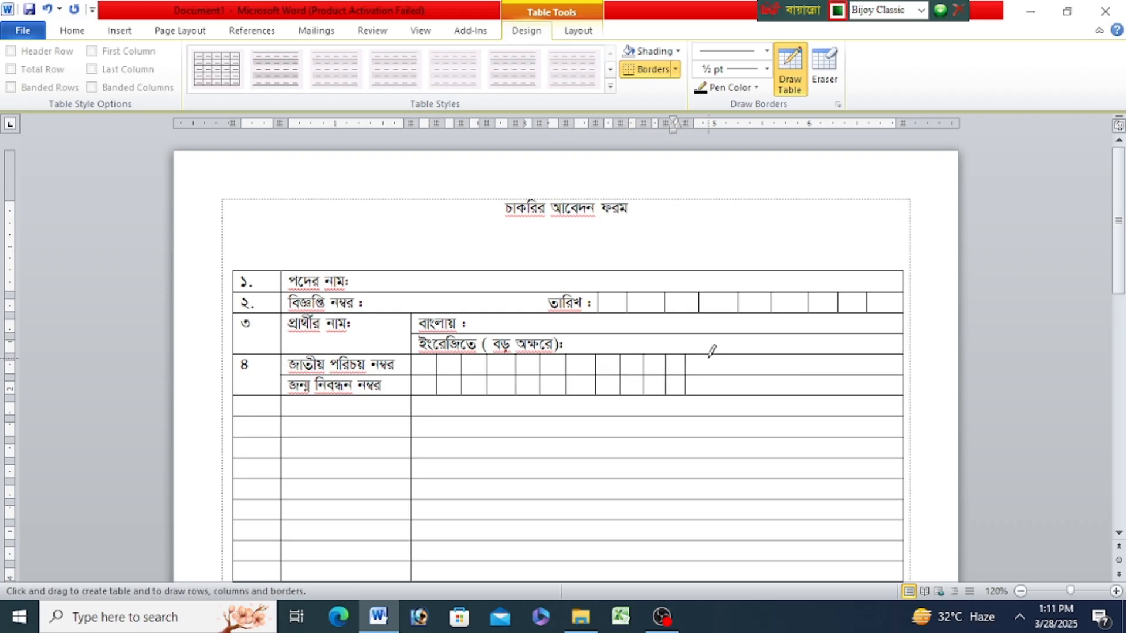
pyautogui.moveTo(708, 356)
pyautogui.mouseDown()
pyautogui.moveTo(708, 393)
pyautogui.moveTo(733, 369)
pyautogui.moveTo(734, 393)
pyautogui.mouseUp()
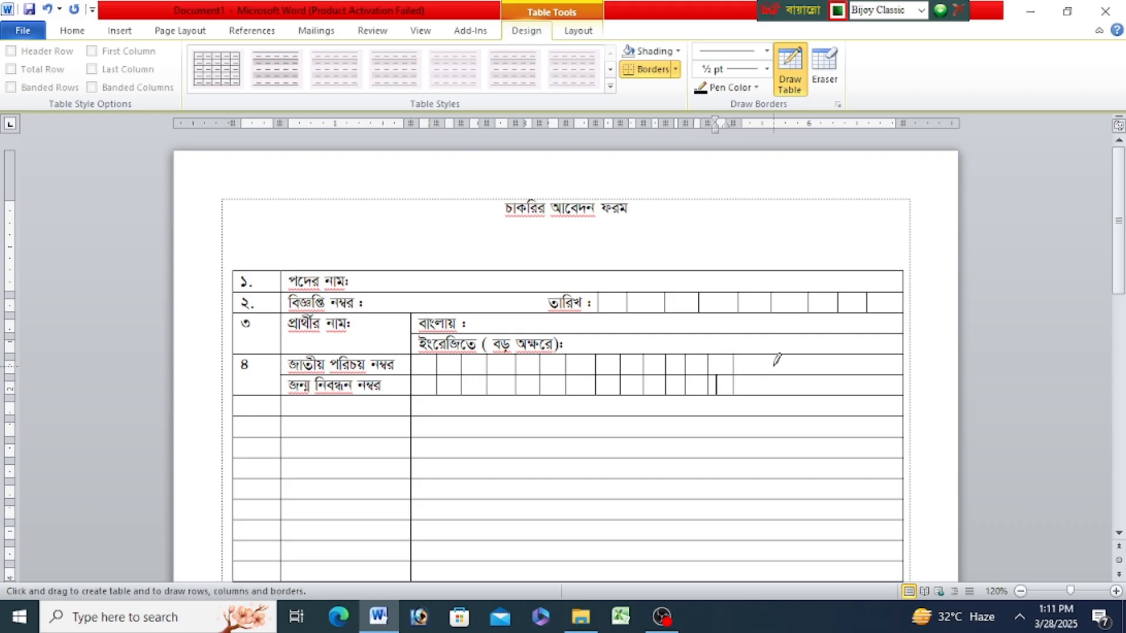
pyautogui.moveTo(764, 356)
pyautogui.mouseDown()
pyautogui.moveTo(771, 369)
pyautogui.moveTo(815, 372)
pyautogui.moveTo(815, 393)
pyautogui.mouseUp()
pyautogui.moveTo(825, 355); pyautogui.dragTo(827, 393)
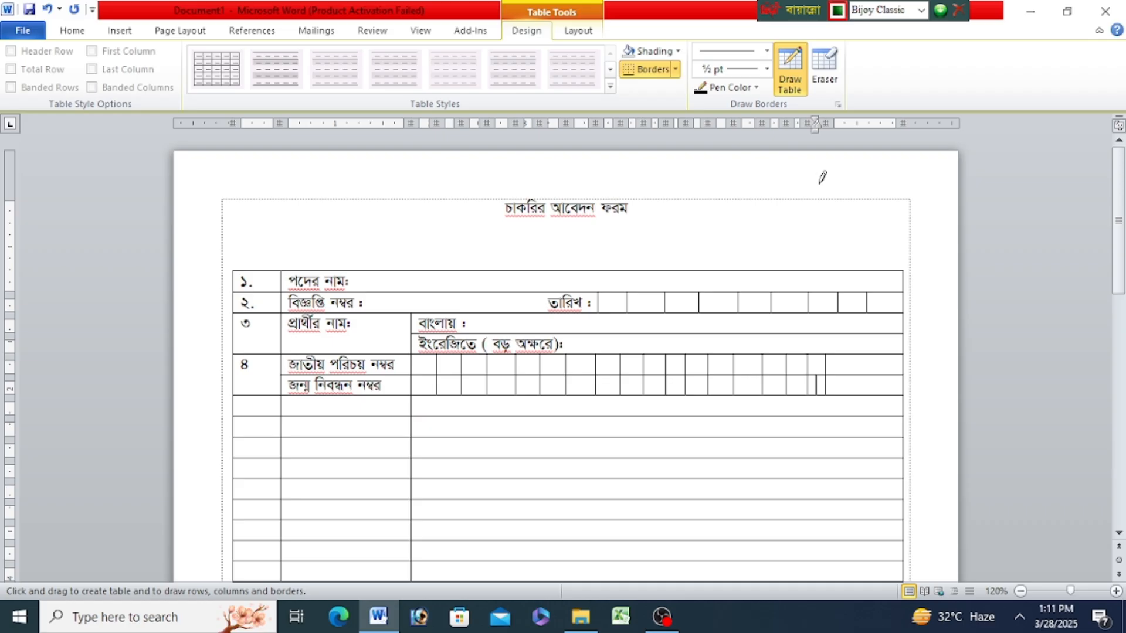
# - Erase the line between the two end cells of row ৪ and enter "যে কোন একটি" there without a leading space
pyautogui.click(825, 66)
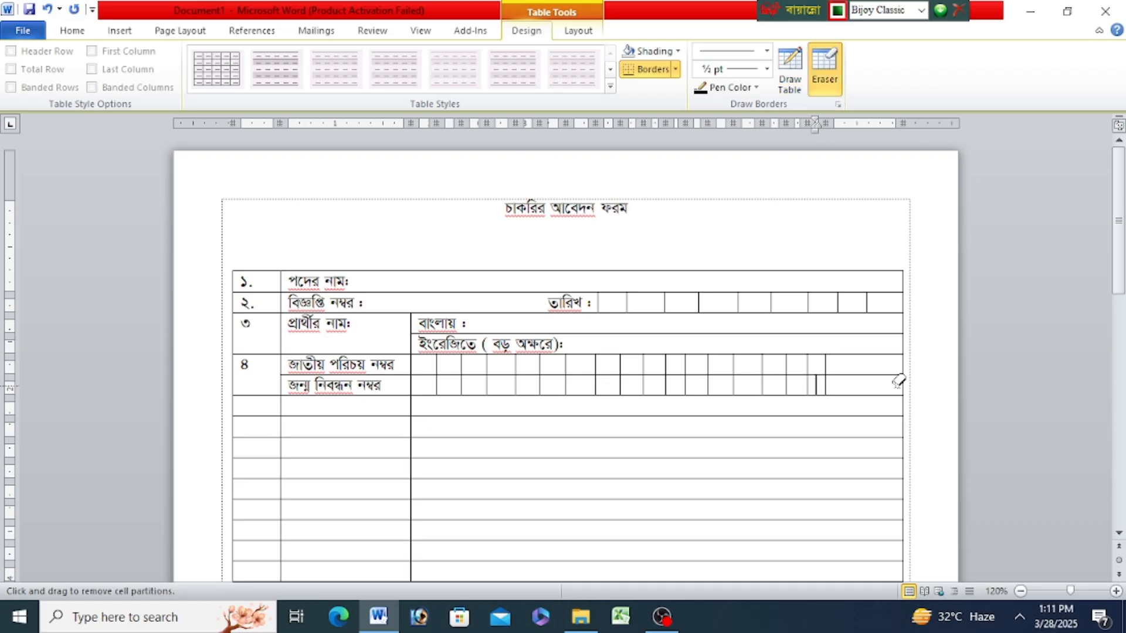
pyautogui.click(825, 85)
pyautogui.click(873, 370)
pyautogui.write('যে কোন')
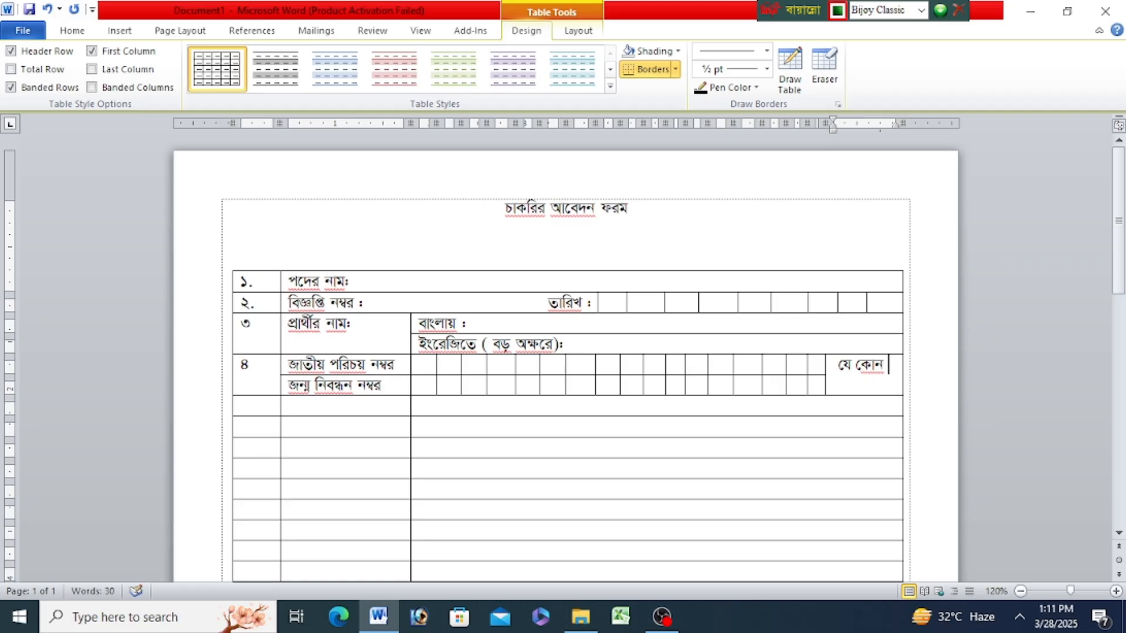
pyautogui.write('একটিট')
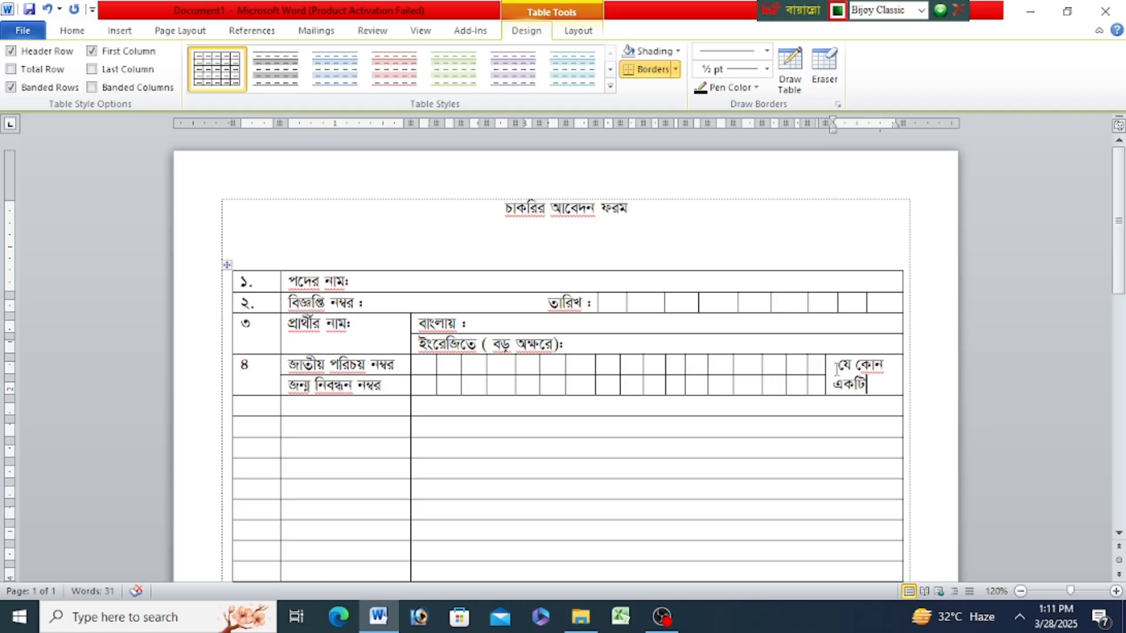
pyautogui.doubleClick(837, 369)
pyautogui.press('Delete')
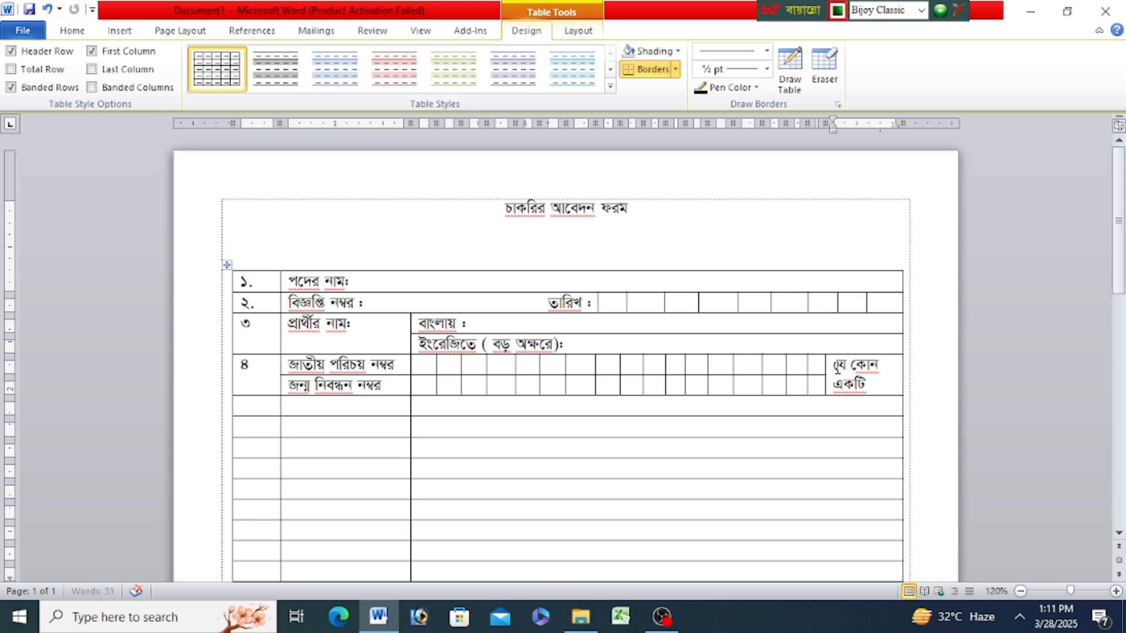
# - Number the row below the birth registration line "৫." in the first column
pyautogui.click(270, 409)
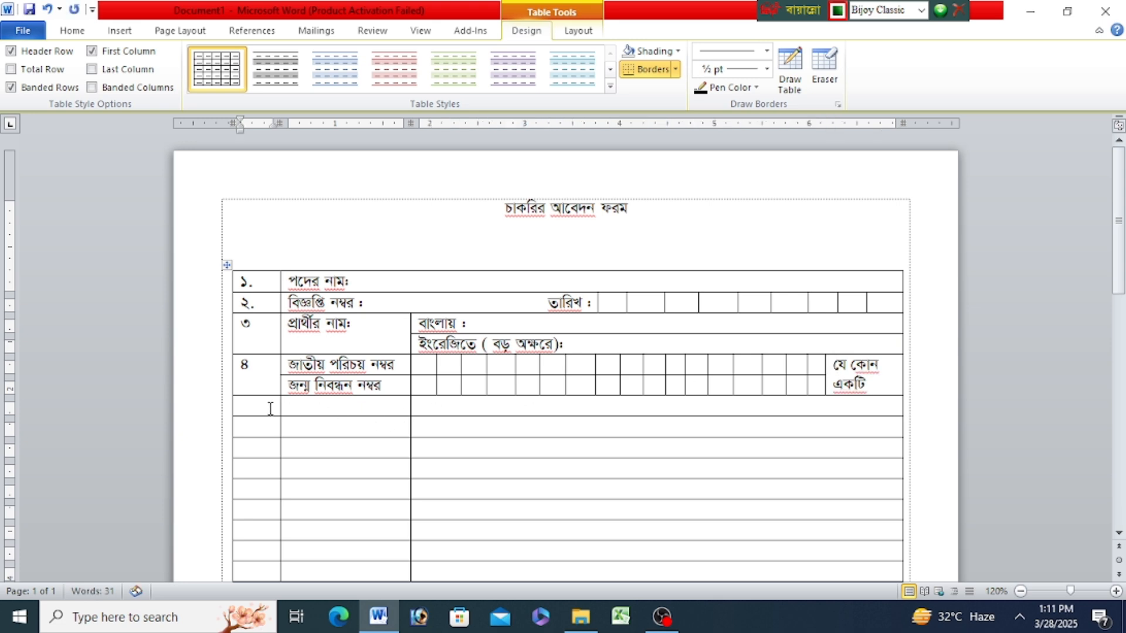
pyautogui.write('৫.')
pyautogui.click(252, 407)
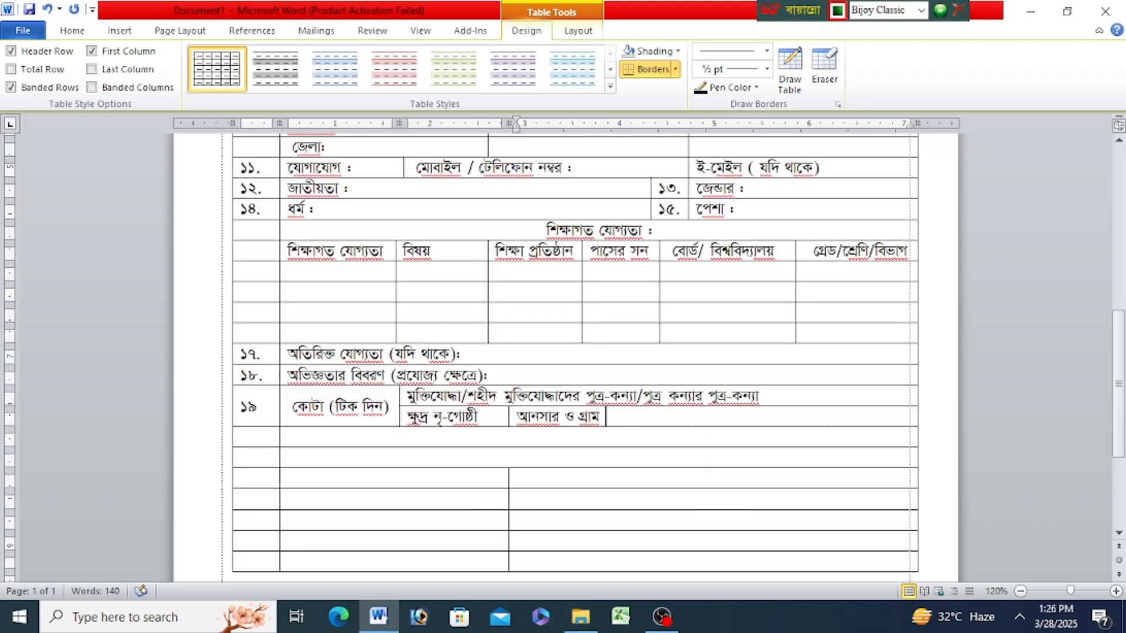
# - Complete the quota option in row ১৯ so it reads "আনসার ও গ্রাম প্রতিরক্ষা সদস্য"
pyautogui.write('প্রতিরক্ষা')
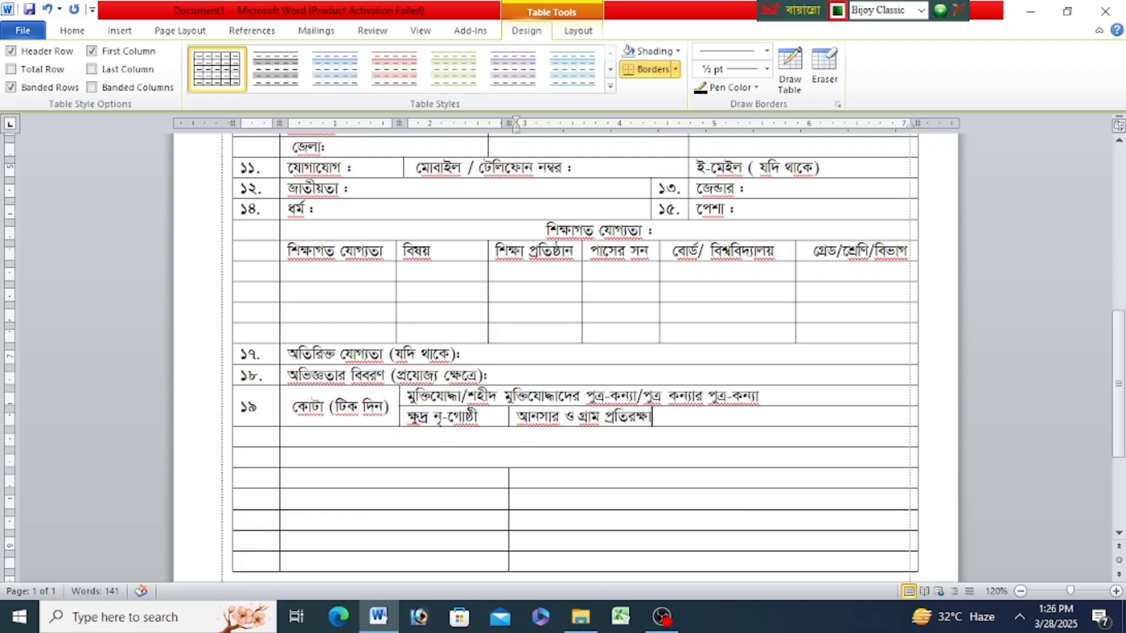
pyautogui.write(' সদস্য')
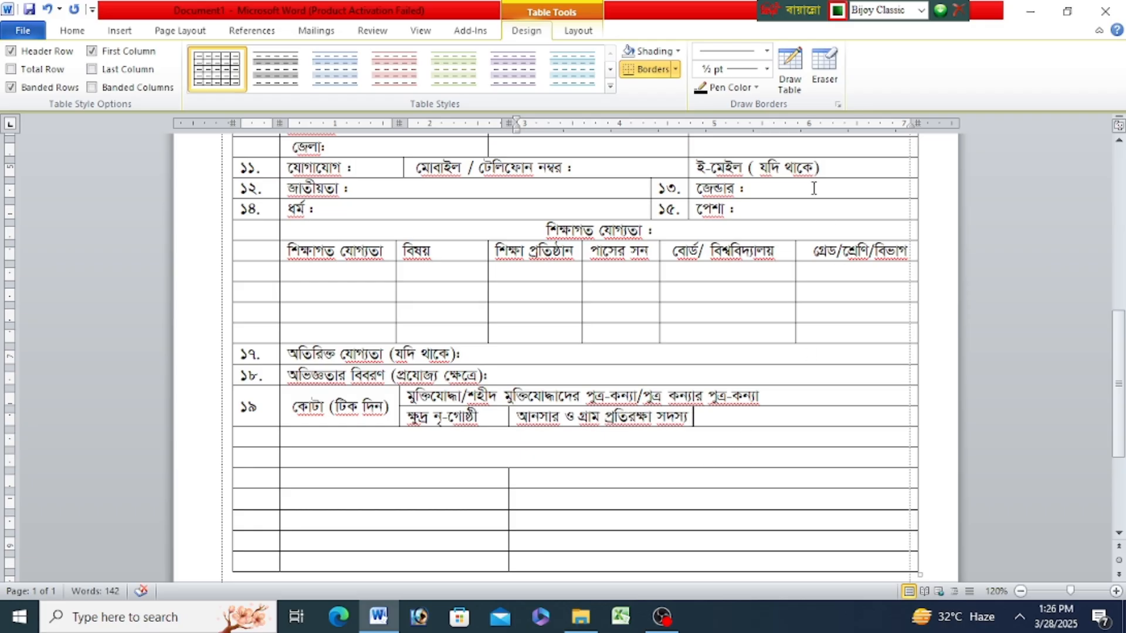
# - Draw a vertical divider after the quota options across both lines of row ১৯ and enter "এতিম" in the new upper cell
pyautogui.click(790, 70)
pyautogui.moveTo(778, 386); pyautogui.dragTo(779, 418)
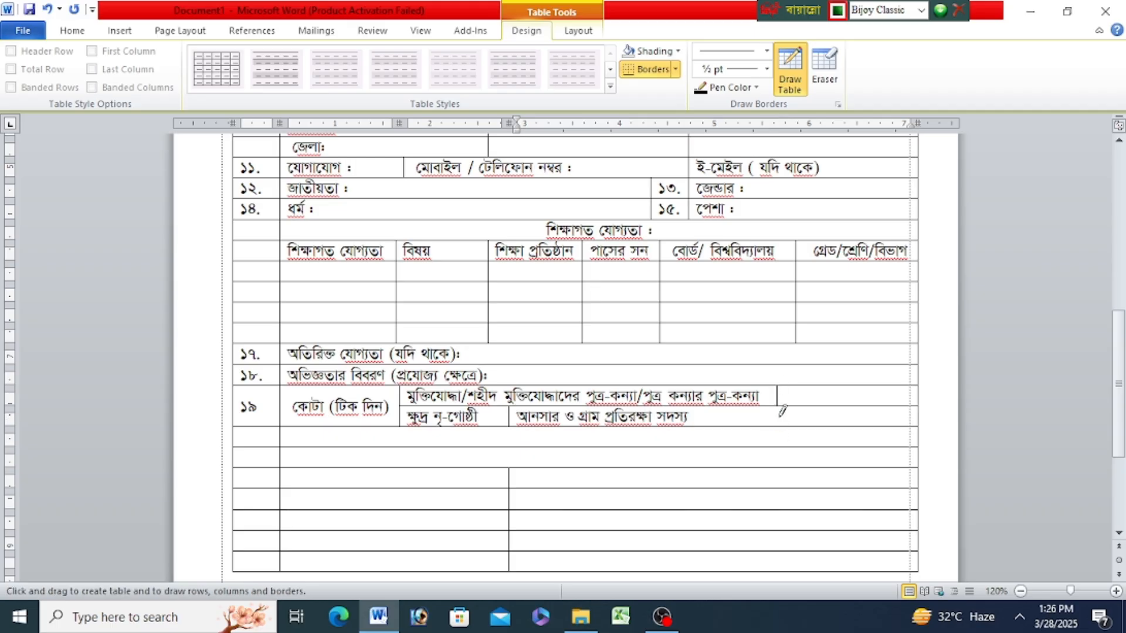
pyautogui.click(789, 68)
pyautogui.click(801, 392)
pyautogui.write('এতি')
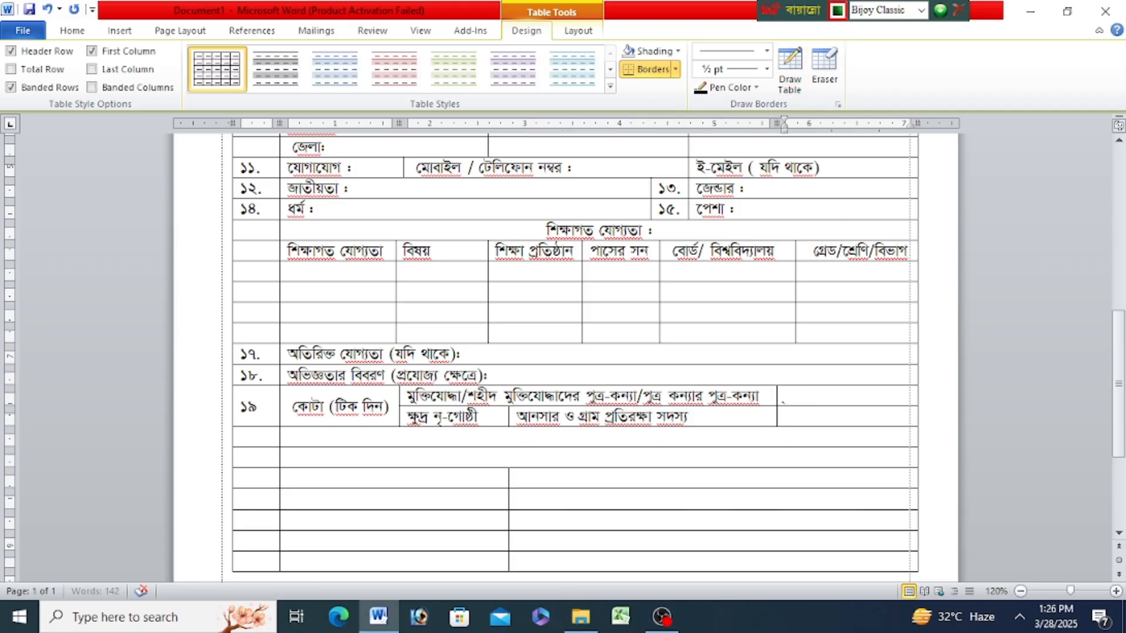
pyautogui.write('ম')
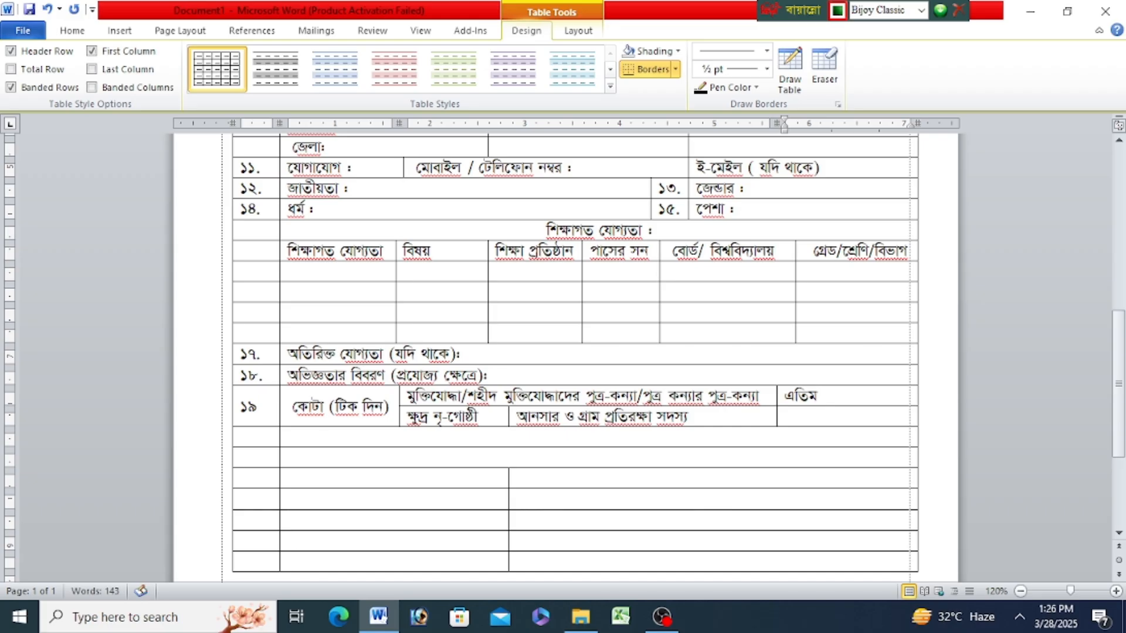
pyautogui.write('/শারীরিক')
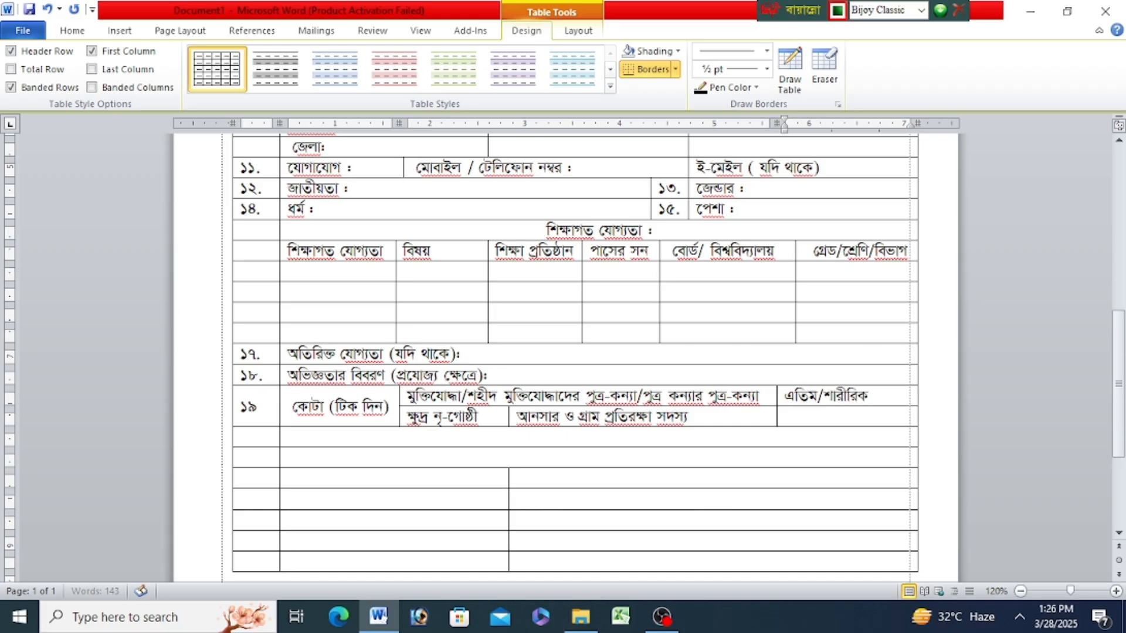
pyautogui.write(' প্রতিব')
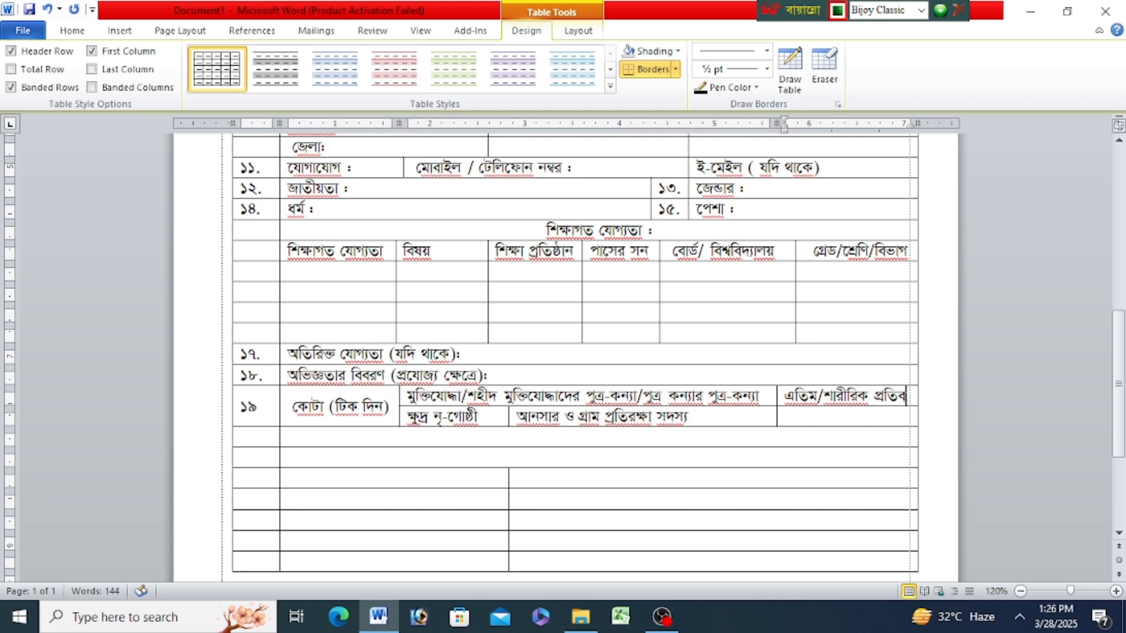
pyautogui.write('ন্ধী')
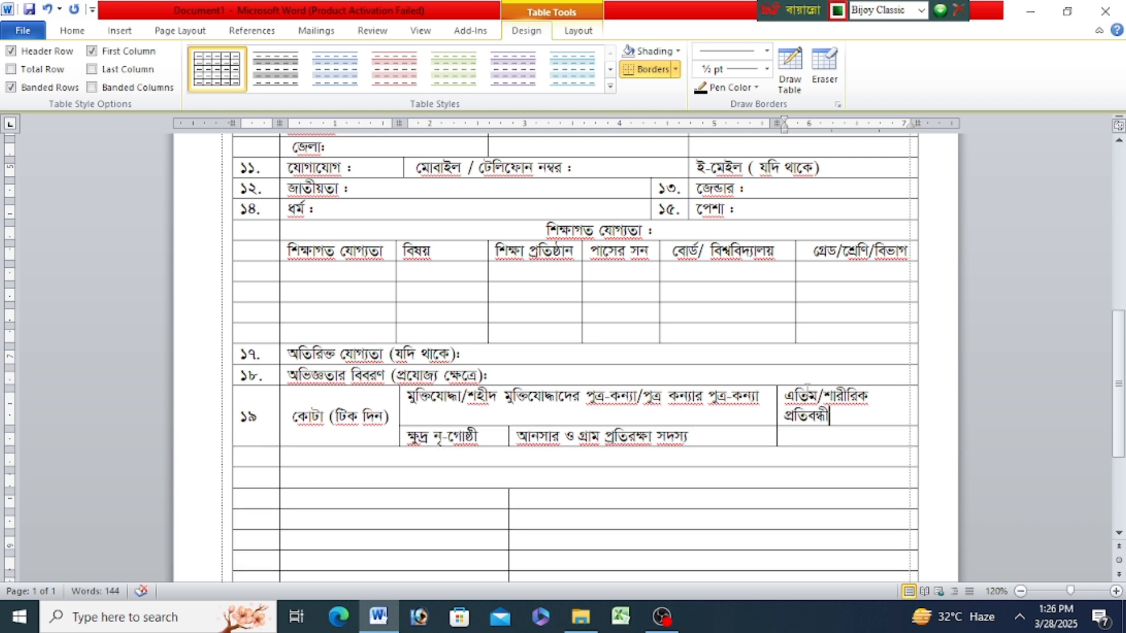
# - Complete the "এতিম" option in row ১৯ as "এতিম/শারীরিক প্রতিবন্ধী" and widen its column so the text fits on one line
pyautogui.moveTo(775, 406); pyautogui.dragTo(766, 405)
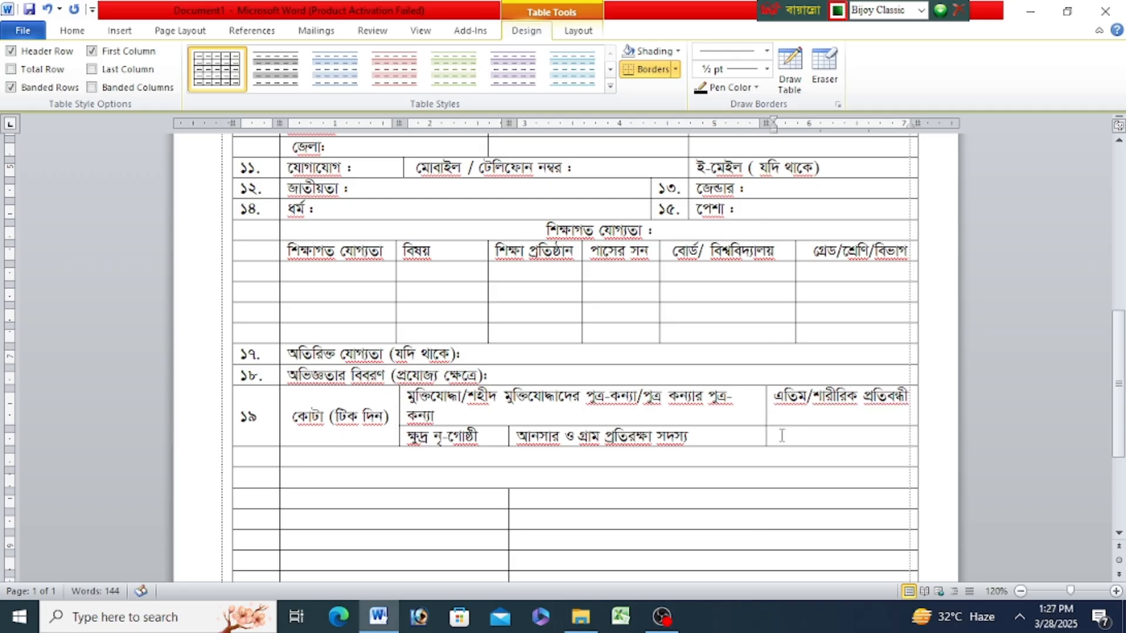
# - Enter the words "অন্যান্য" and "উল্লেখ করুন" with a closing bracket in the cell below "এতিম/শারীরিক প্রতিবন্ধী"
pyautogui.write('অন্যান্য ) উল্লে')
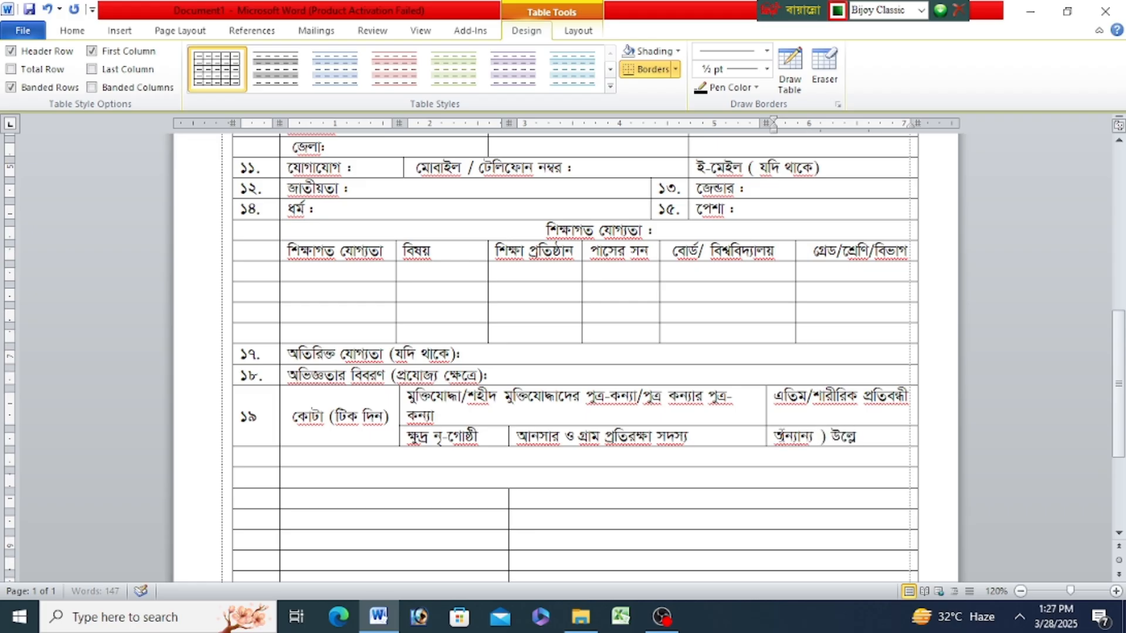
pyautogui.write('খ করুন')
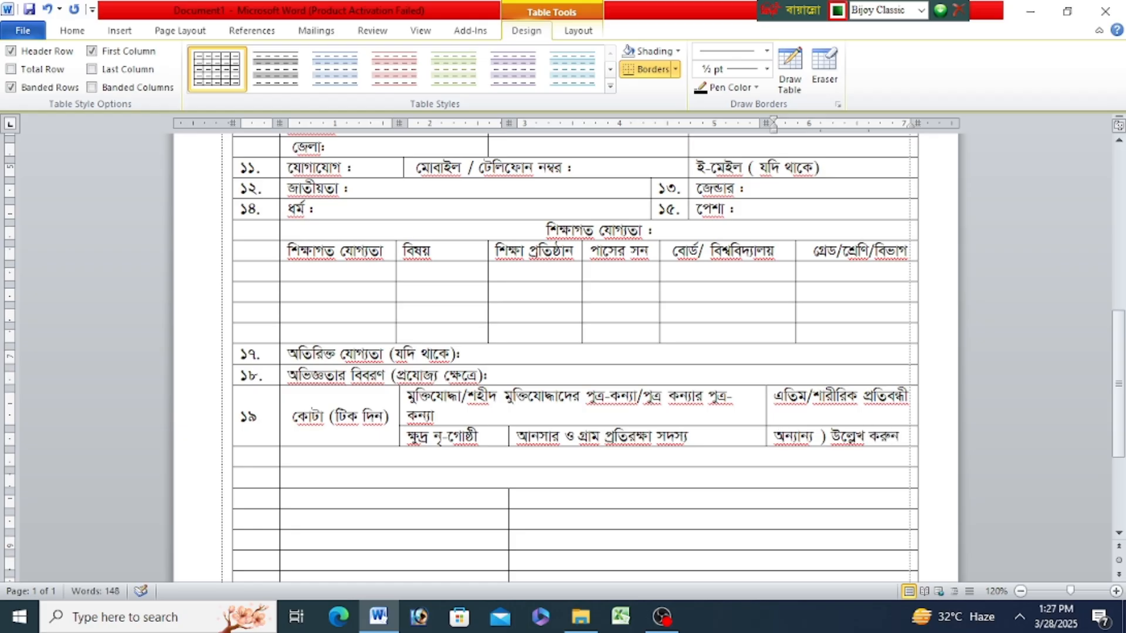
pyautogui.write(')')
# - Correct the bracket before "উল্লেখ করুন" to an opening one so the cell reads "অন্যান্য (উল্লেখ করুন)"
pyautogui.click(831, 436)
pyautogui.press('BackSpace')
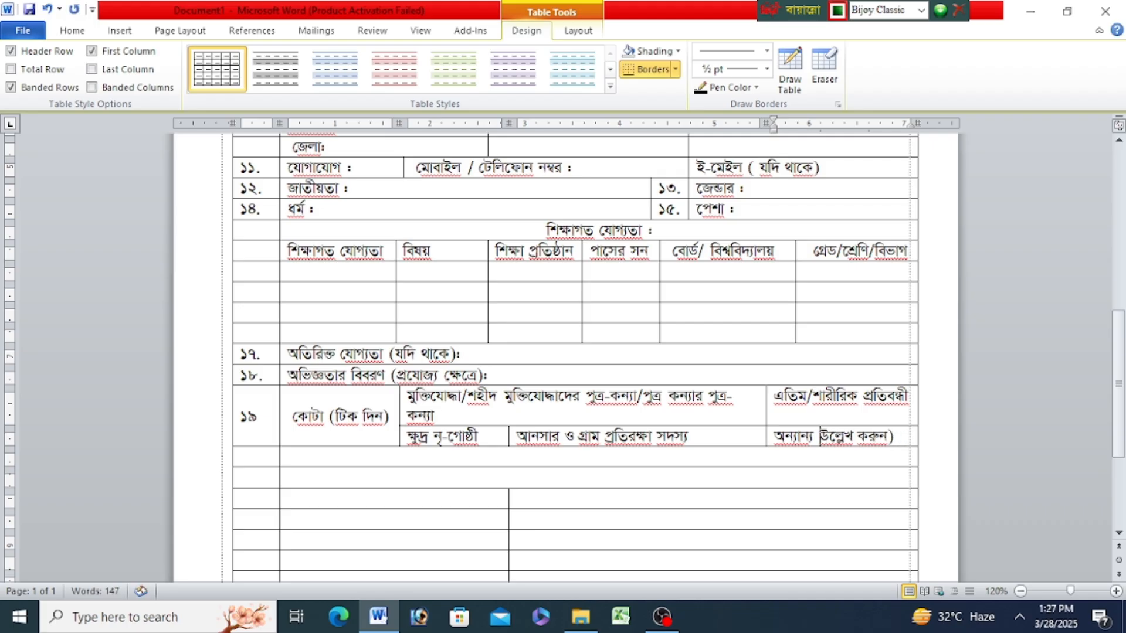
pyautogui.write(')')
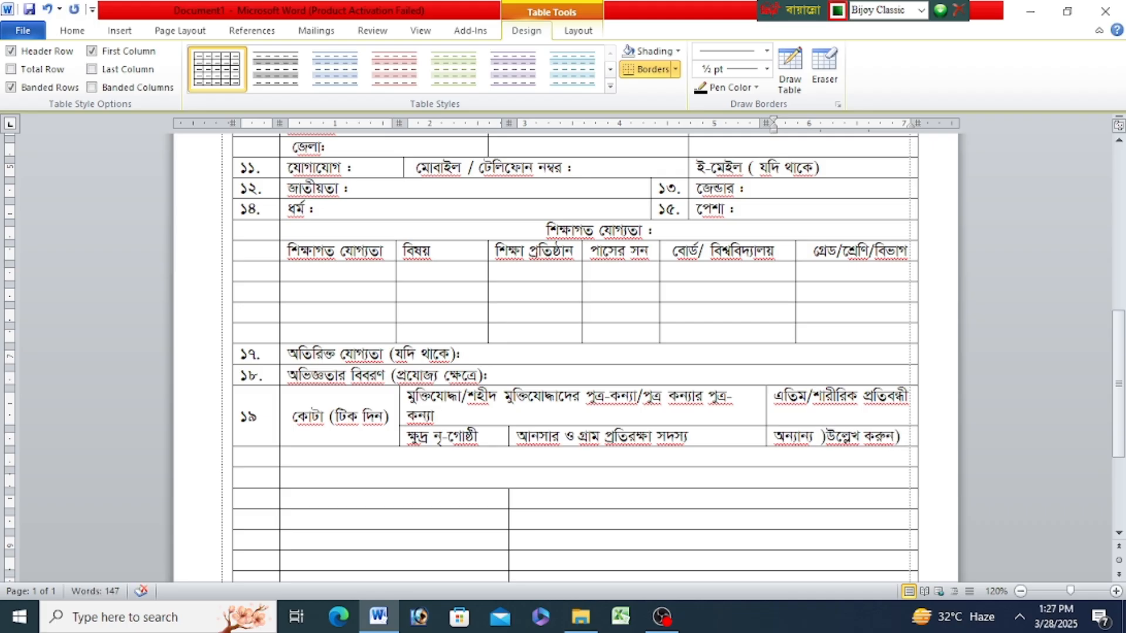
pyautogui.press('BackSpace')
pyautogui.write(')')
pyautogui.press('BackSpace')
pyautogui.write('(')
# - Narrow the "কোটা (টিক দিন)" column so the first quota option fits on one line, and remove the label's leading space
pyautogui.moveTo(396, 399); pyautogui.dragTo(393, 399)
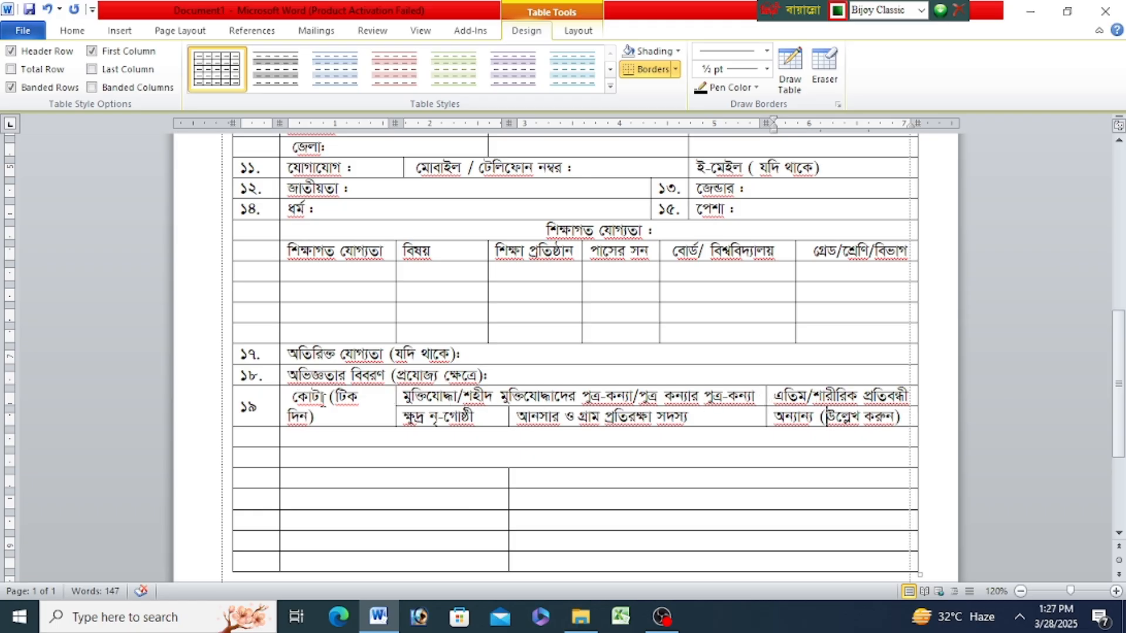
pyautogui.moveTo(392, 399); pyautogui.dragTo(370, 398)
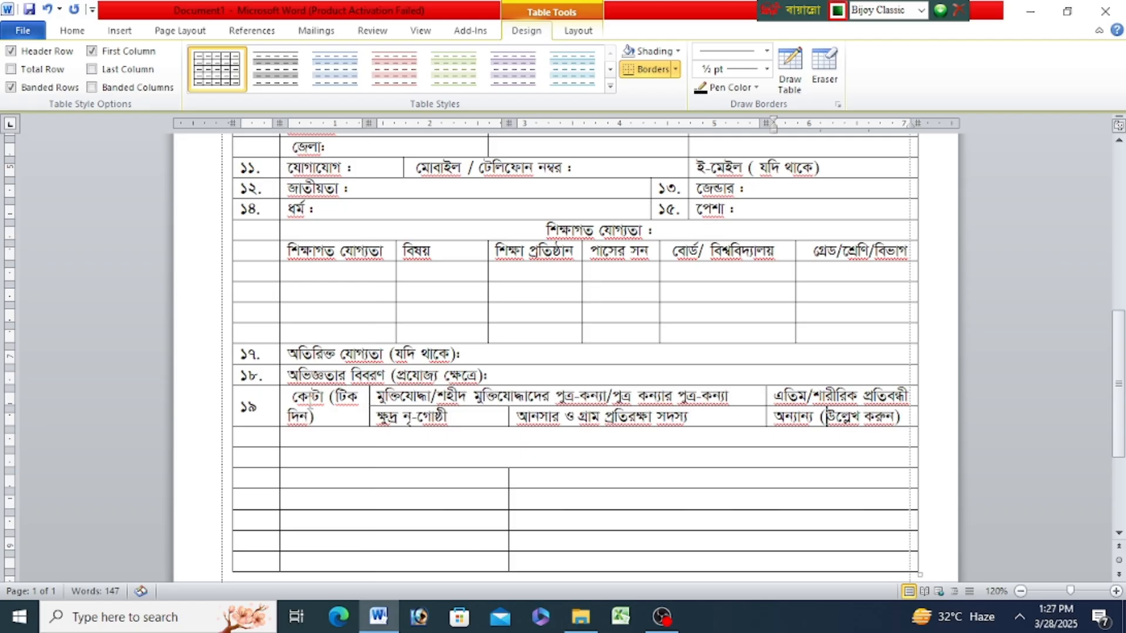
pyautogui.click(293, 397)
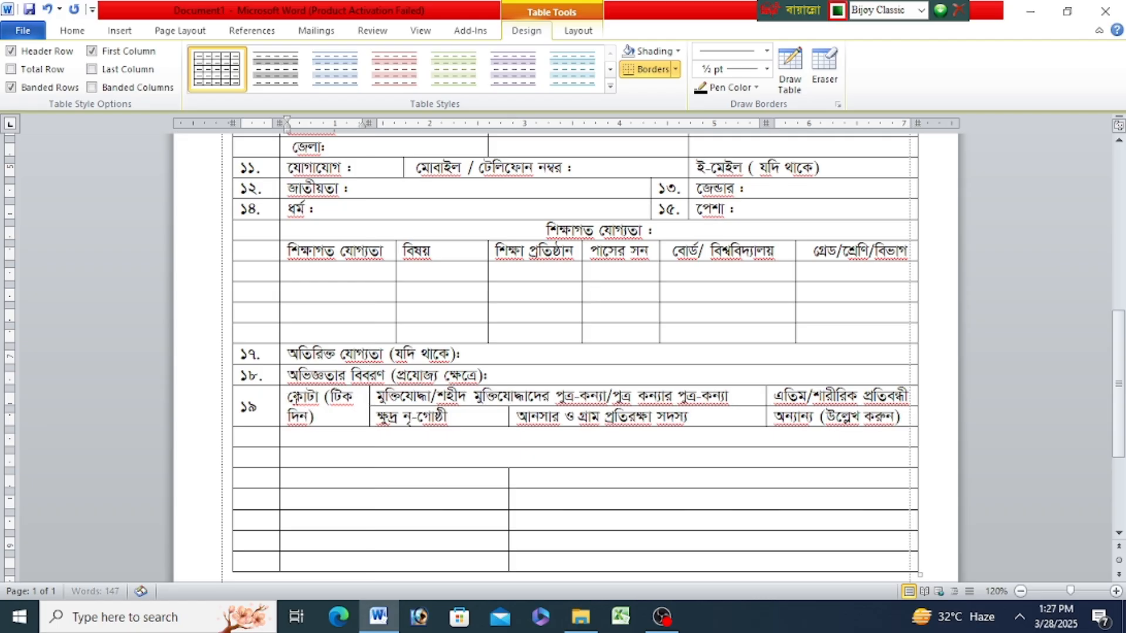
# - Number the row below the quota row "২০" and enter the label "চালান নম্বর :" in its second cell
pyautogui.click(256, 440)
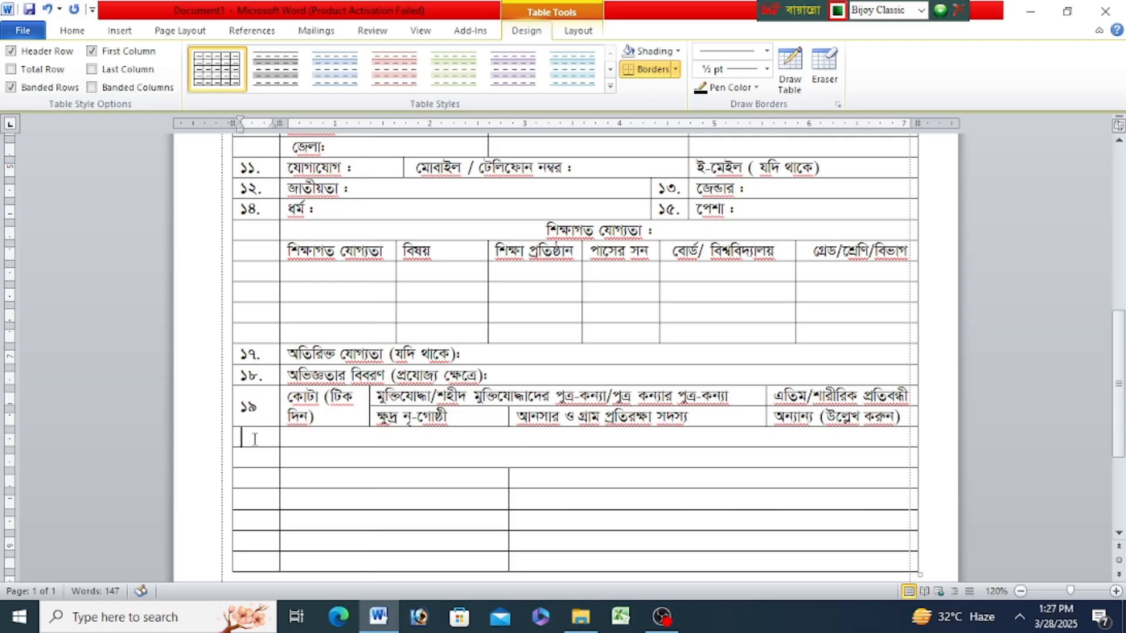
pyautogui.write('২০')
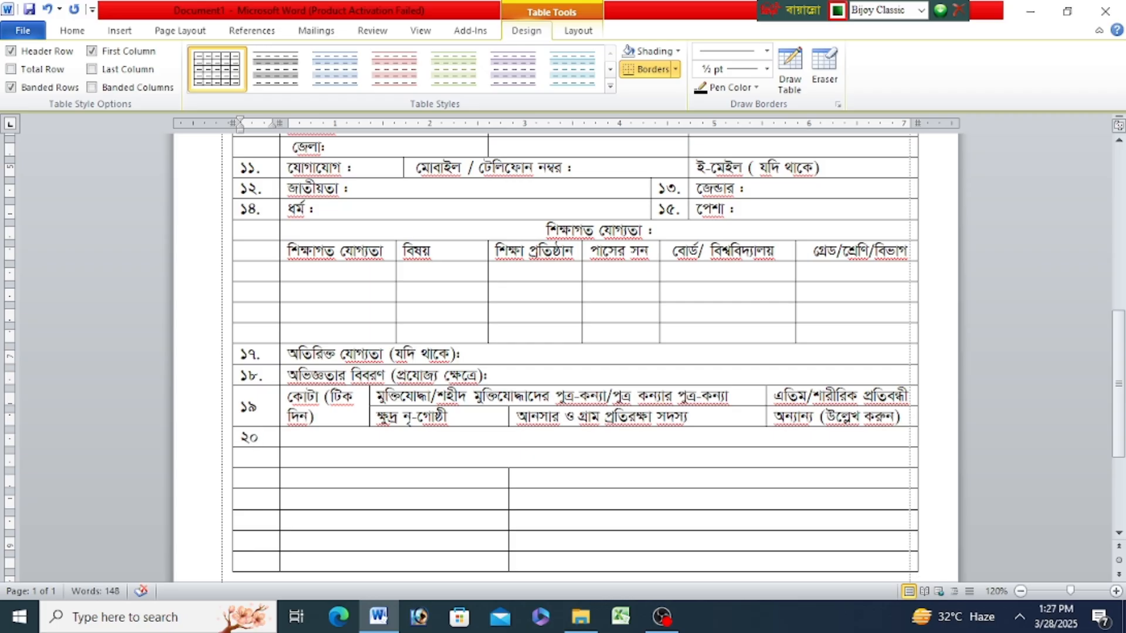
pyautogui.click(303, 434)
pyautogui.write('চালান')
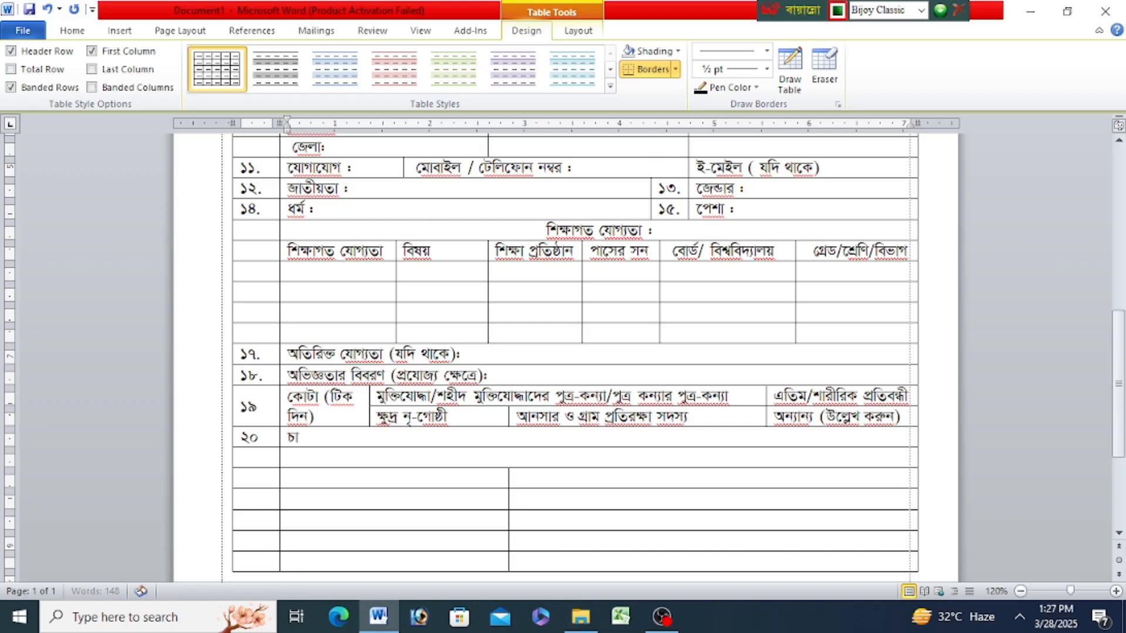
pyautogui.write(' ন')
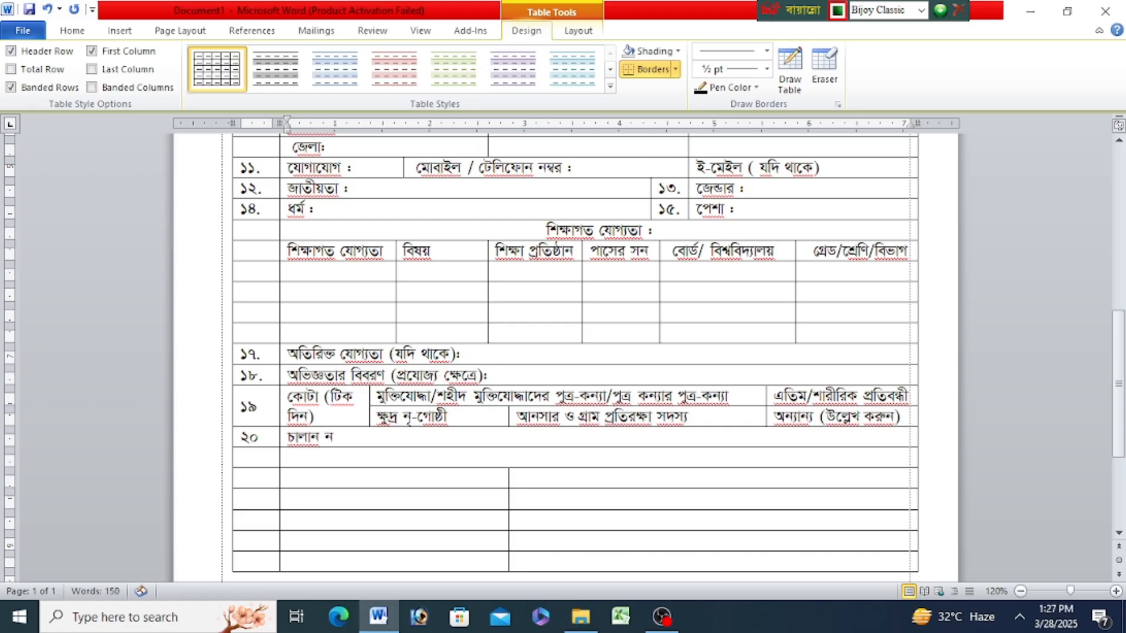
pyautogui.write('ম্বর :')
# - Enter the label "ব্যাংক ও শাখার নাম :" in the row below "চালান নম্বর :"
pyautogui.click(300, 460)
pyautogui.write('ব্যাংক')
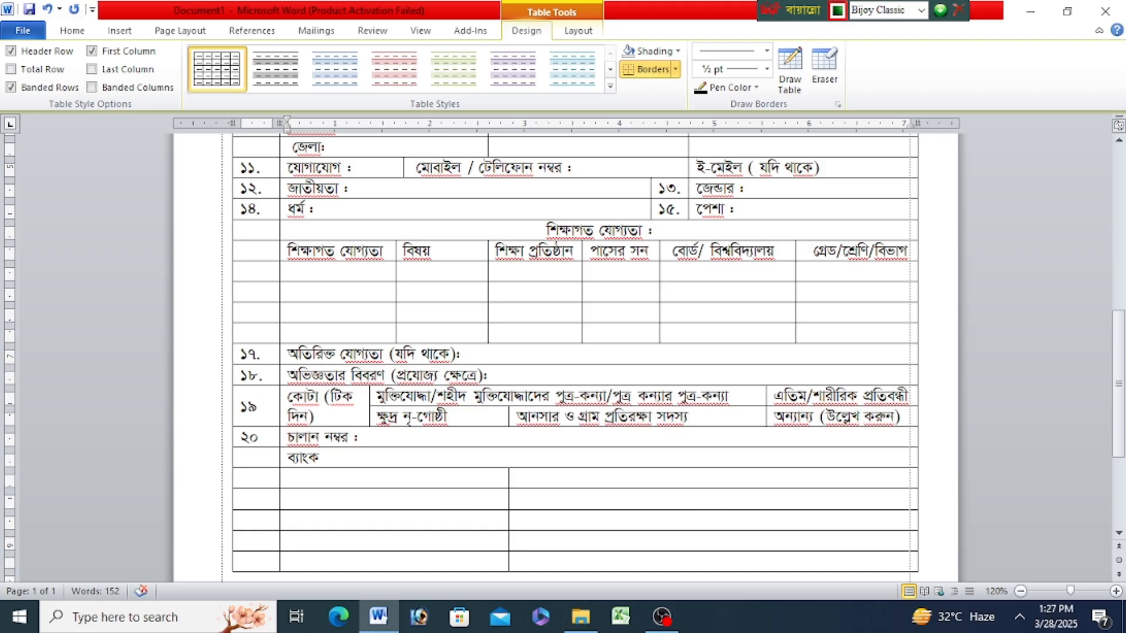
pyautogui.write(' ও শাকা')
pyautogui.press('BackSpace')
pyautogui.press('BackSpace')
pyautogui.write('খার')
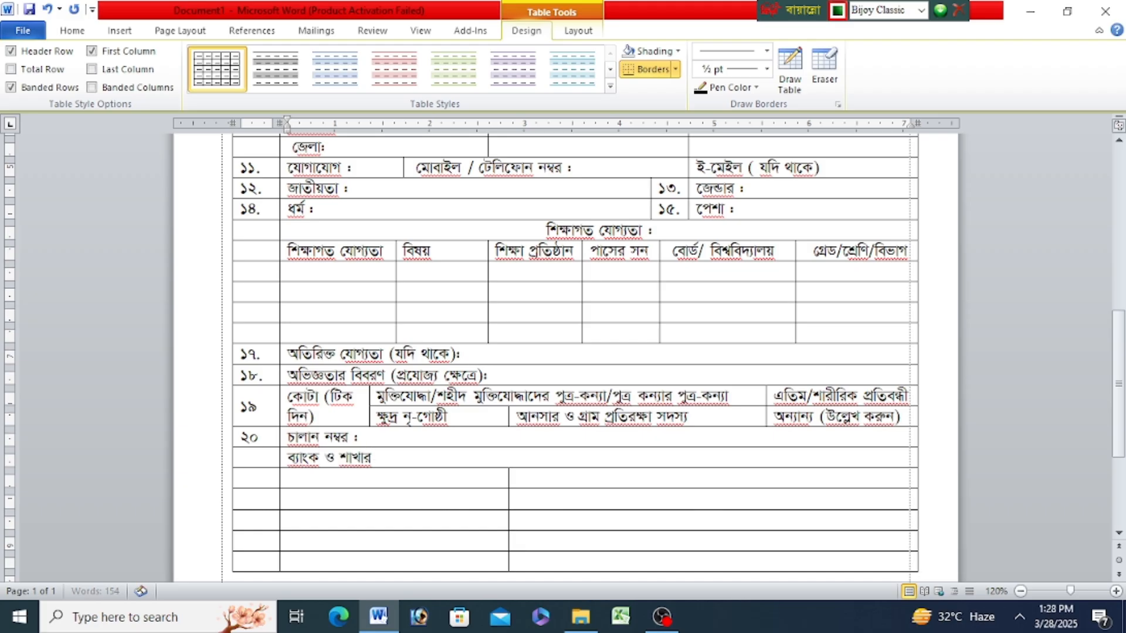
pyautogui.write(' নাম :')
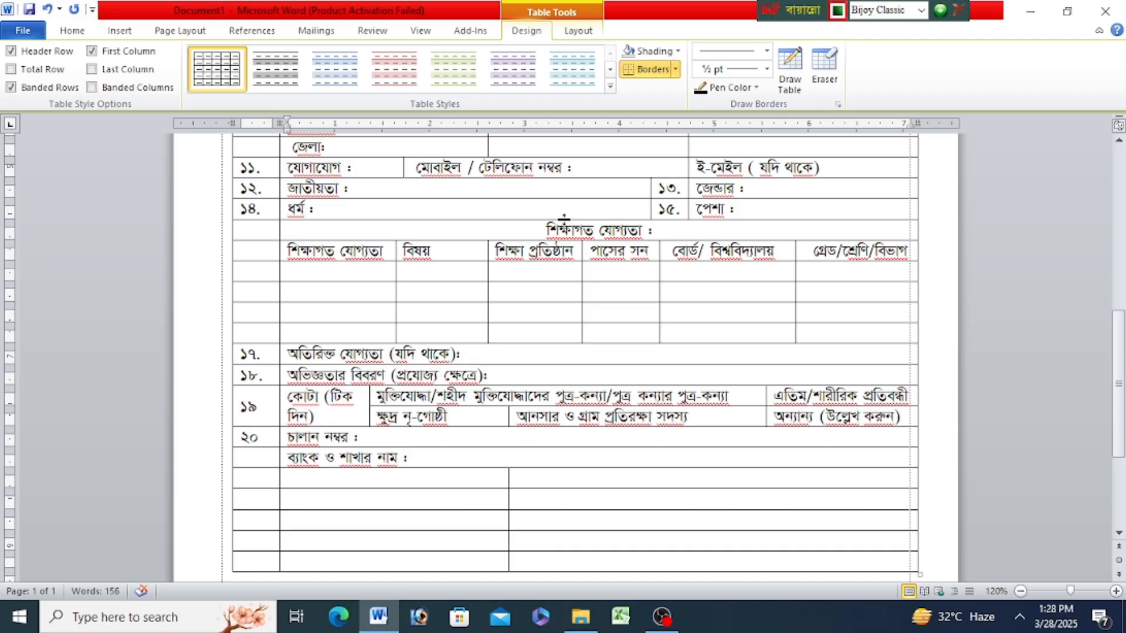
# - Draw a vertical divider in the middle of row ২০ and erase the part that runs into the bank name row
pyautogui.click(790, 69)
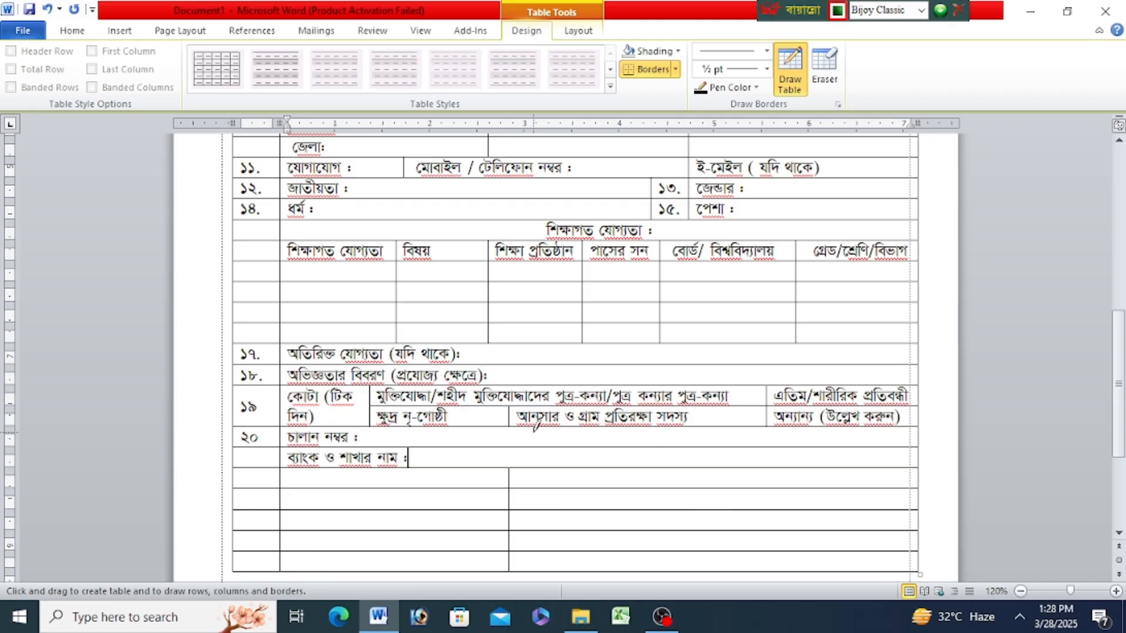
pyautogui.moveTo(509, 429)
pyautogui.mouseDown()
pyautogui.moveTo(510, 447)
pyautogui.moveTo(544, 447)
pyautogui.mouseUp()
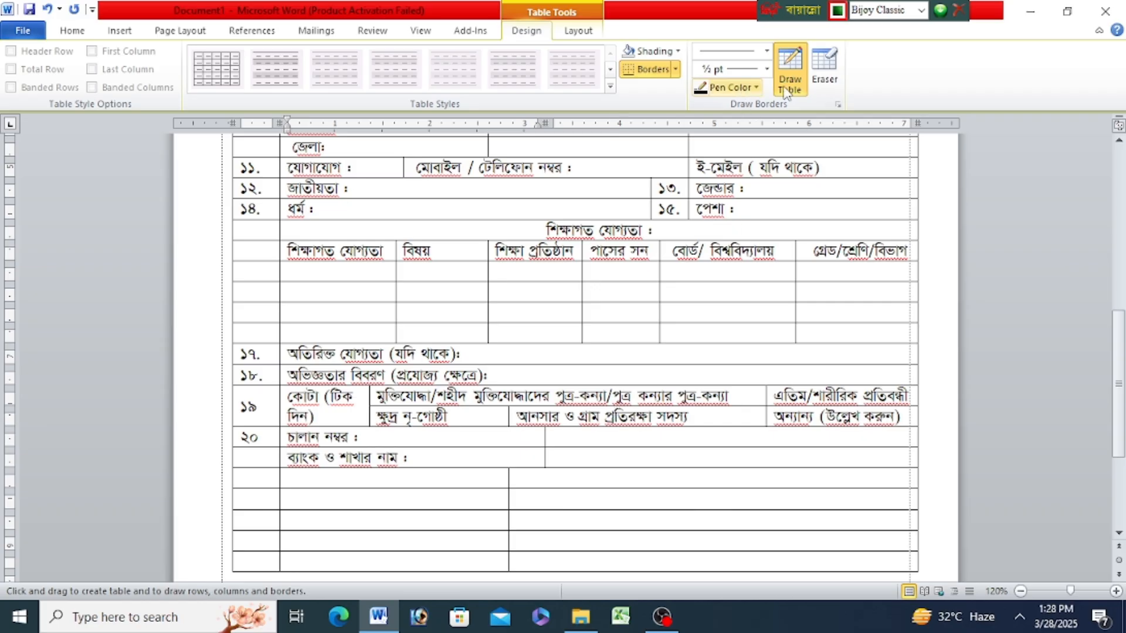
pyautogui.click(820, 72)
pyautogui.click(547, 455)
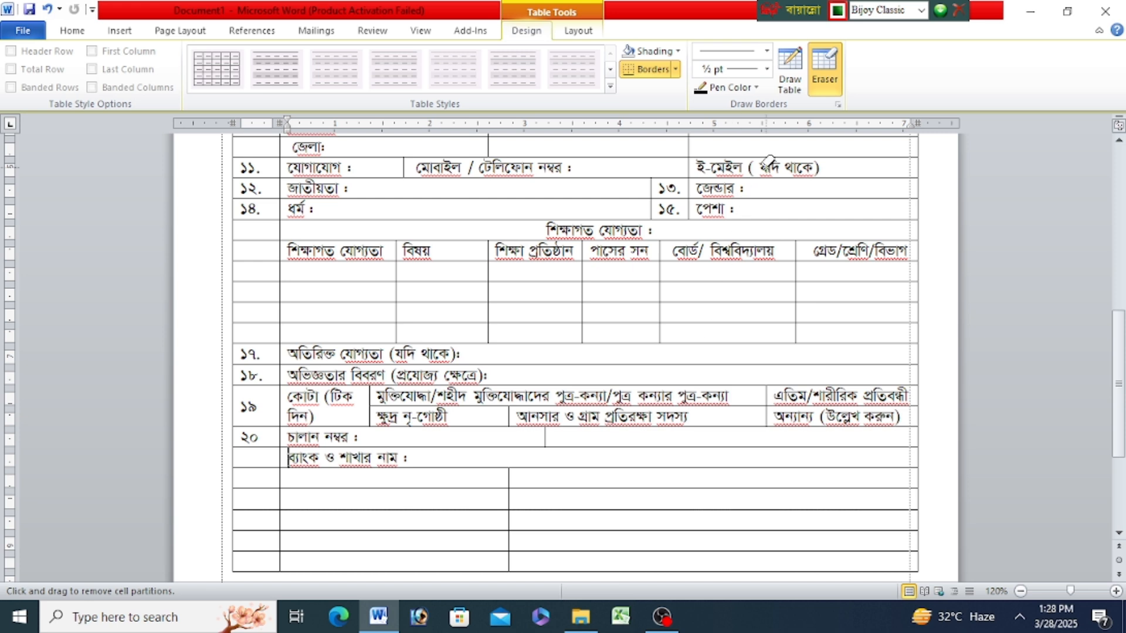
# - Draw vertical dividers across the rest of row ২০ to form eight date boxes, shifting the divider before "এতিম/শারীরিক প্রতিবন্ধী" slightly to match their spacing
pyautogui.click(796, 72)
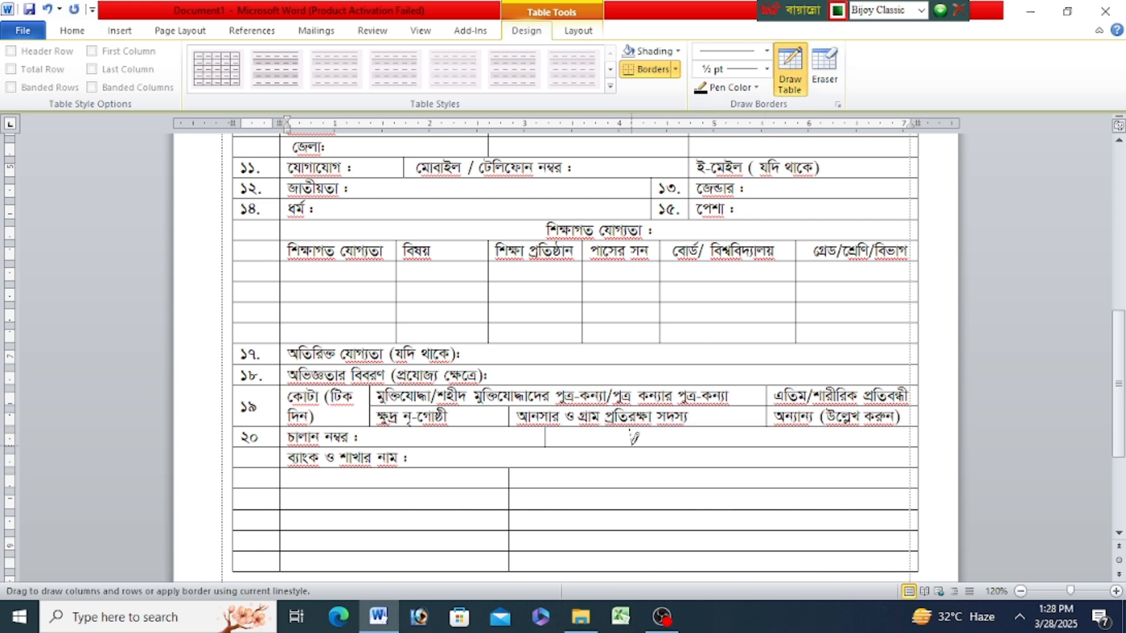
pyautogui.moveTo(630, 445); pyautogui.dragTo(661, 451)
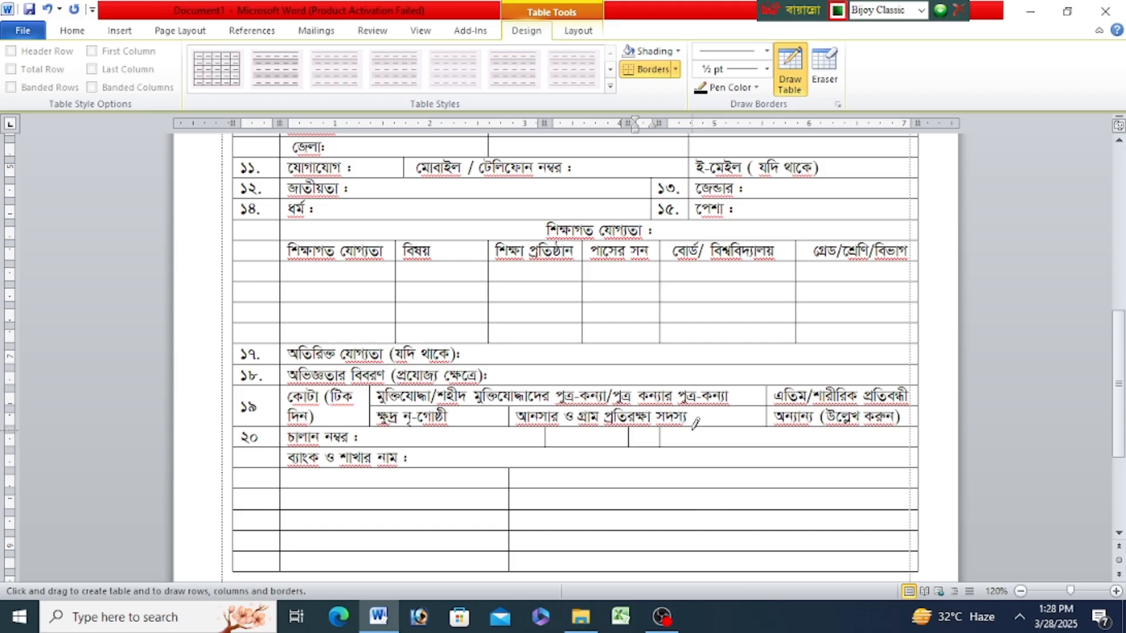
pyautogui.moveTo(692, 438)
pyautogui.mouseDown()
pyautogui.moveTo(693, 464)
pyautogui.moveTo(725, 441)
pyautogui.moveTo(763, 460)
pyautogui.mouseUp()
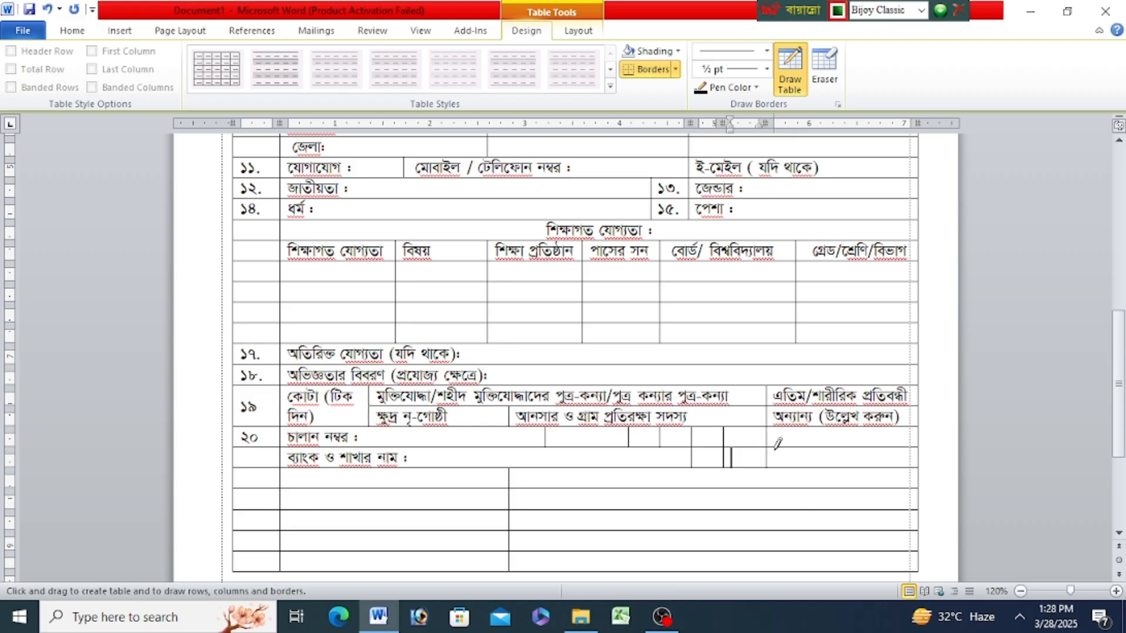
pyautogui.click(790, 69)
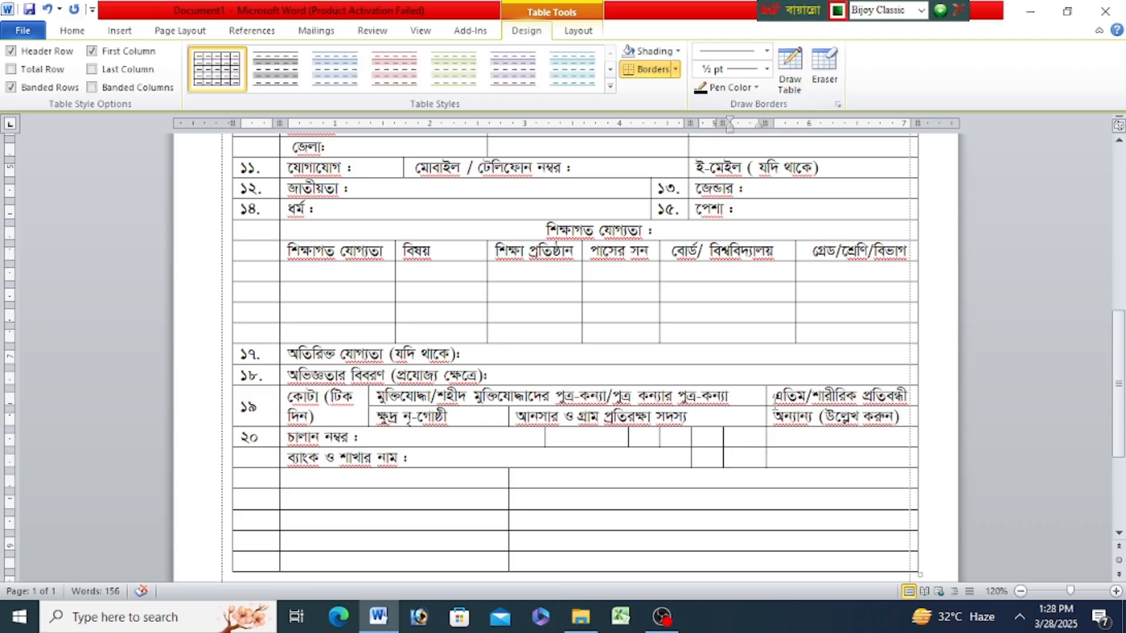
pyautogui.moveTo(764, 399); pyautogui.dragTo(755, 396)
pyautogui.click(792, 85)
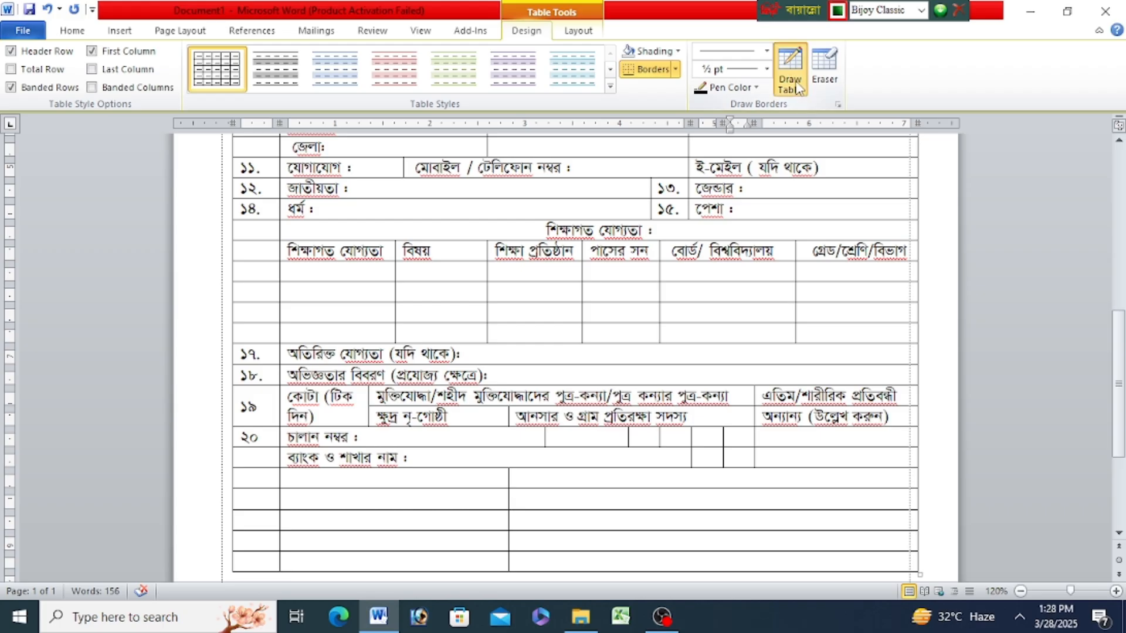
pyautogui.moveTo(792, 427)
pyautogui.mouseDown()
pyautogui.moveTo(789, 463)
pyautogui.moveTo(819, 437)
pyautogui.moveTo(819, 464)
pyautogui.mouseUp()
pyautogui.moveTo(854, 427); pyautogui.dragTo(854, 466)
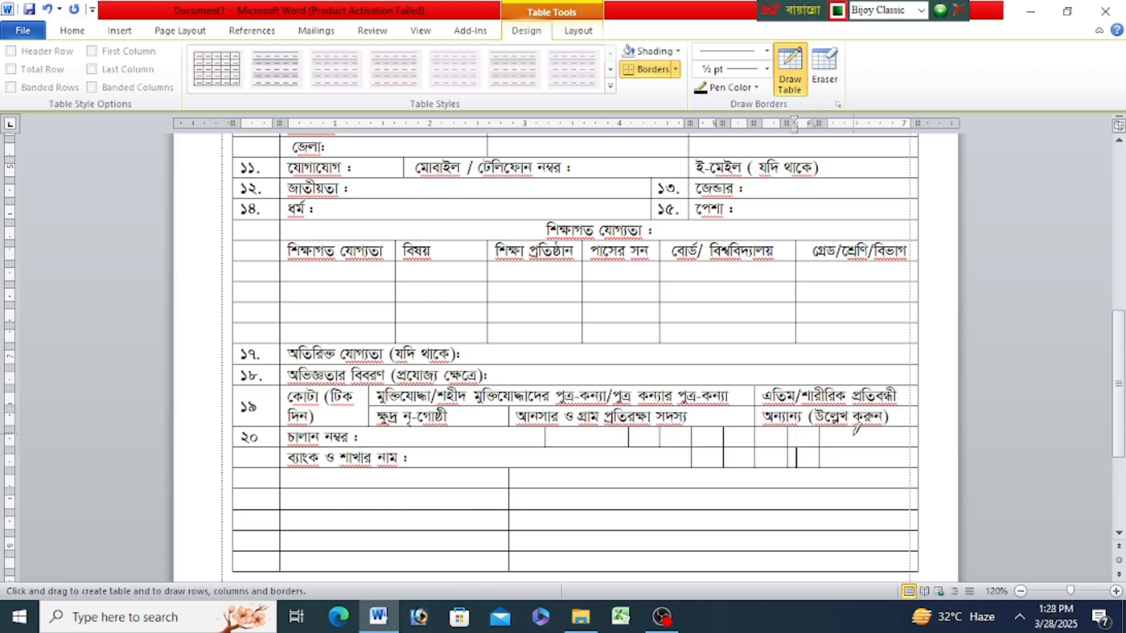
# - Remove the stray dividers from the "ব্যাংক ও শাখার নাম" row by merging its cells into one
pyautogui.click(825, 70)
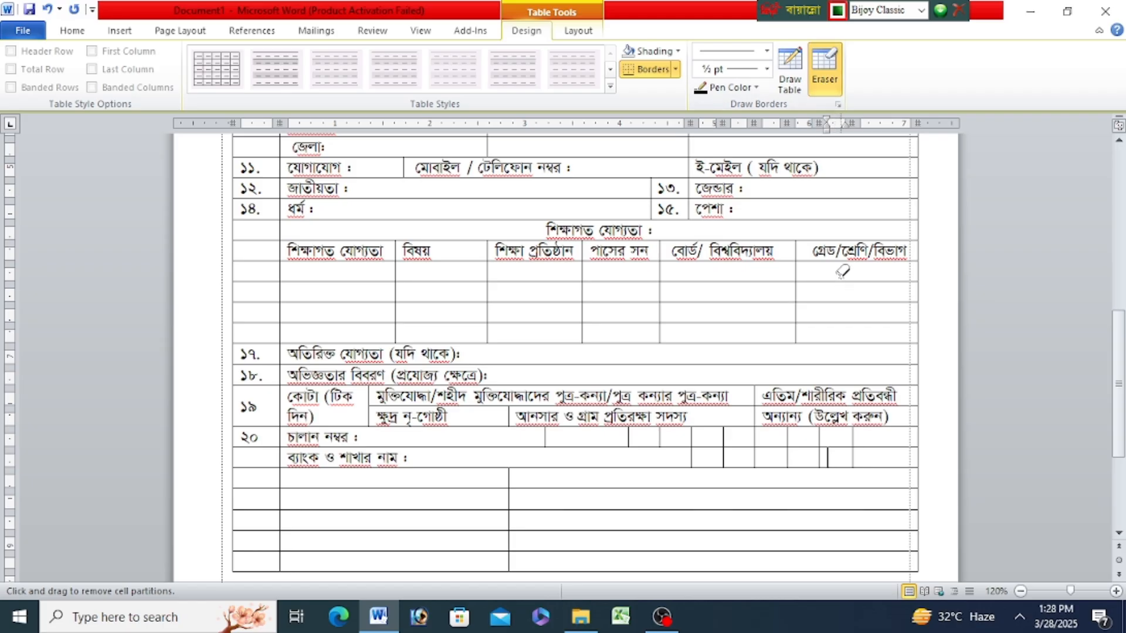
pyautogui.click(855, 456)
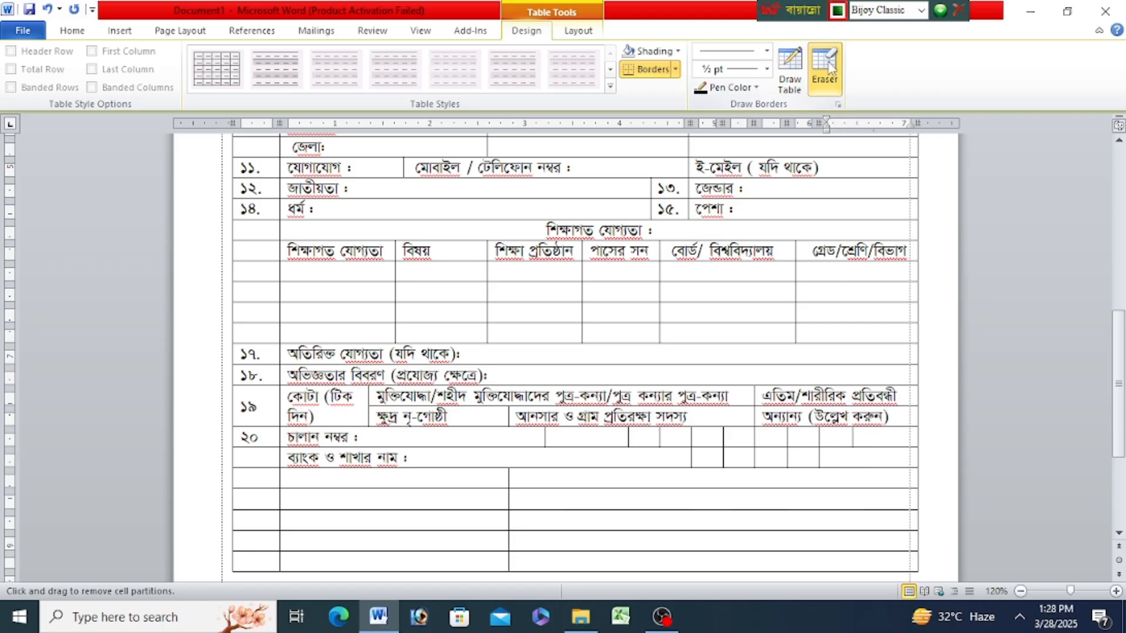
pyautogui.press('Escape')
pyautogui.moveTo(829, 456); pyautogui.dragTo(674, 462)
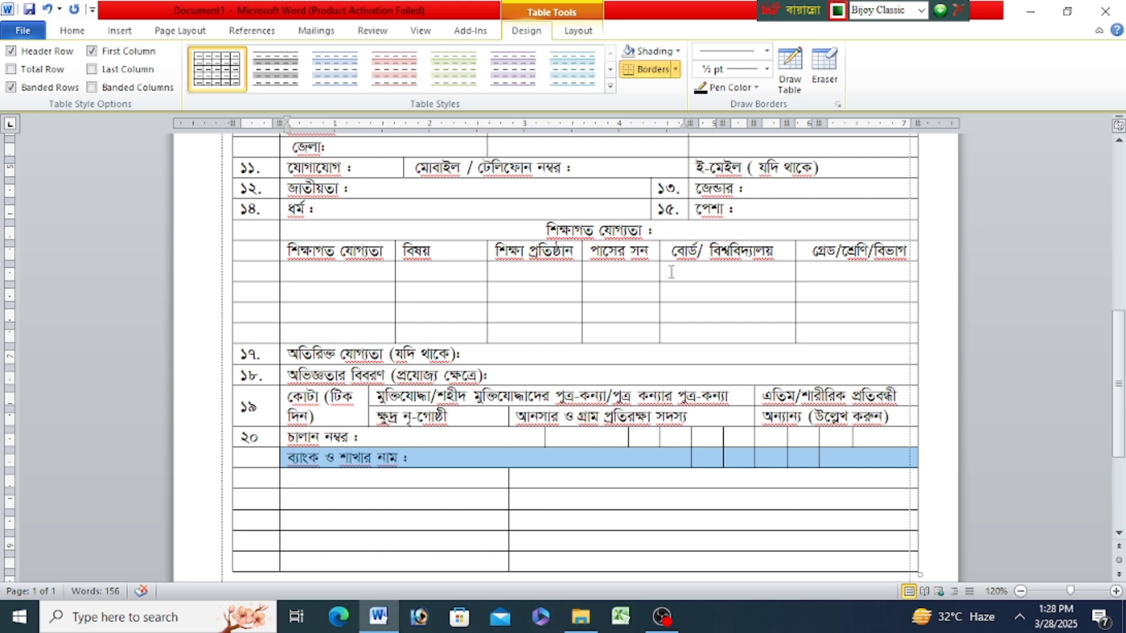
pyautogui.click(579, 31)
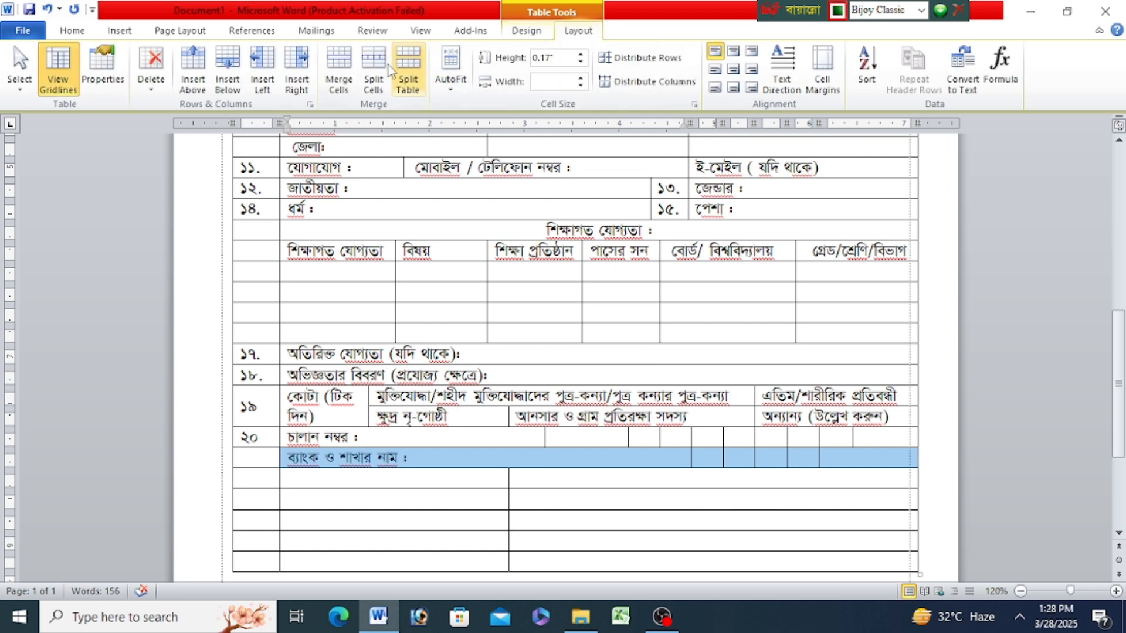
pyautogui.click(338, 69)
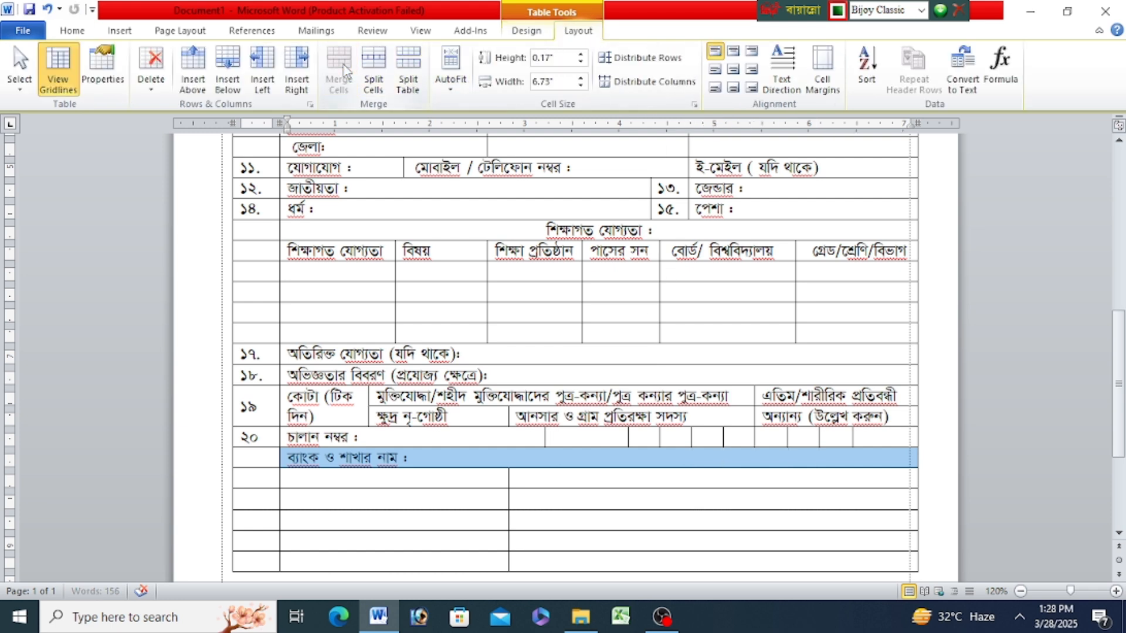
# - Enter the label "তারিখ :" in the row ২০ cell just before the small date boxes
pyautogui.click(432, 463)
pyautogui.click(573, 437)
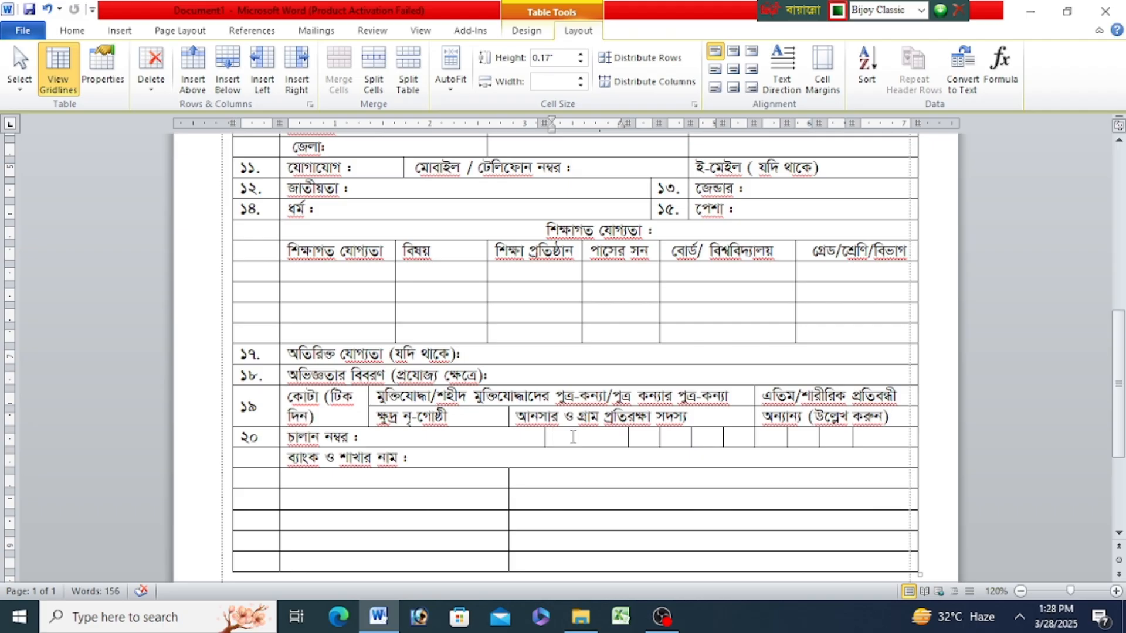
pyautogui.write('তারিখ')
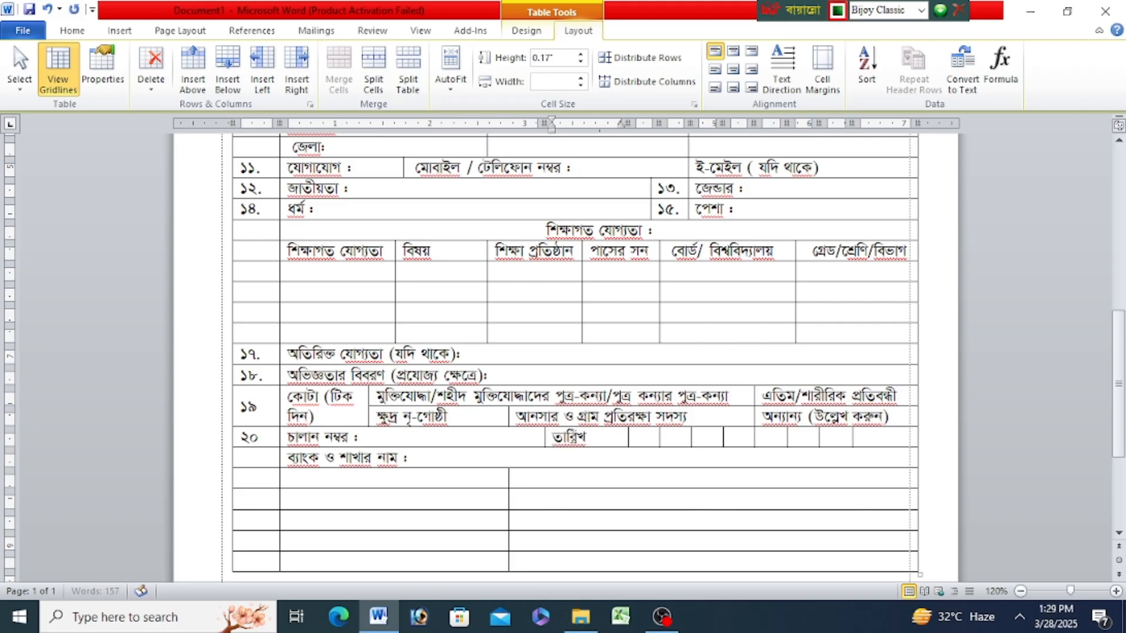
pyautogui.write(' :')
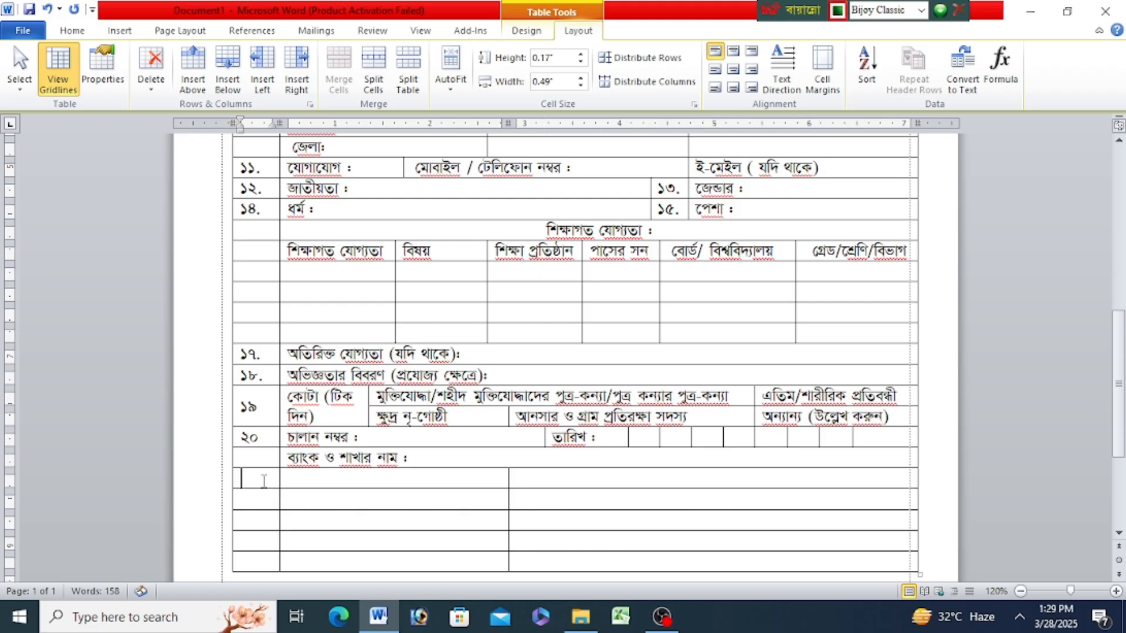
# - Number the row below the bank name row ২১ and label it "বিভাগীয় প্রার্থী কিনা (টিক দিন) :"
pyautogui.write('২১')
pyautogui.click(312, 480)
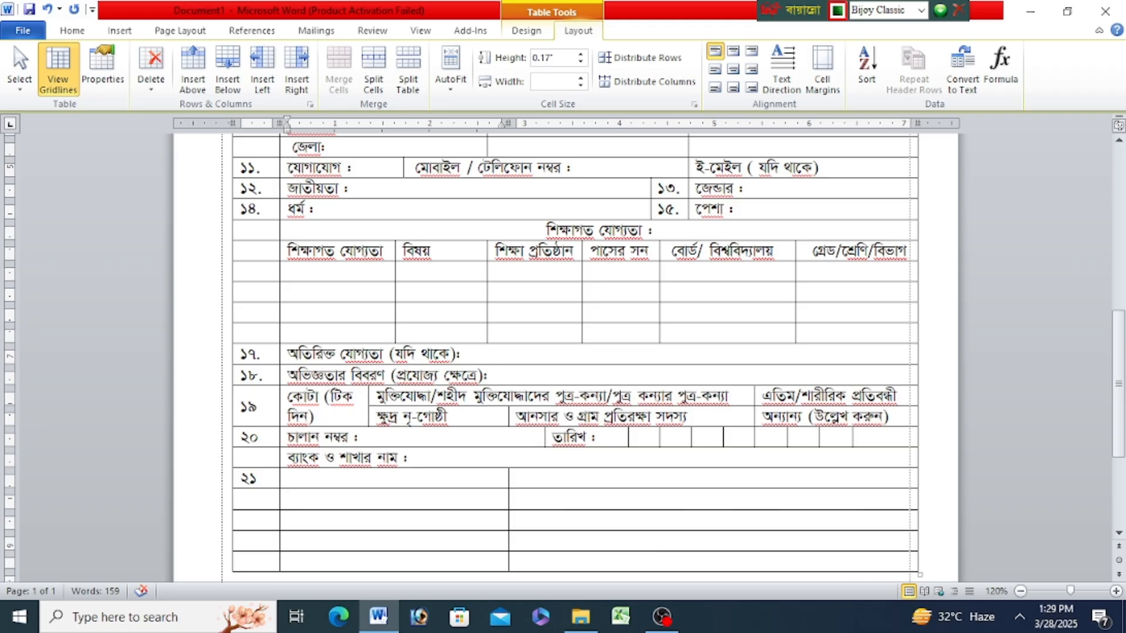
pyautogui.write('বিভাগীয় প্রার্থী')
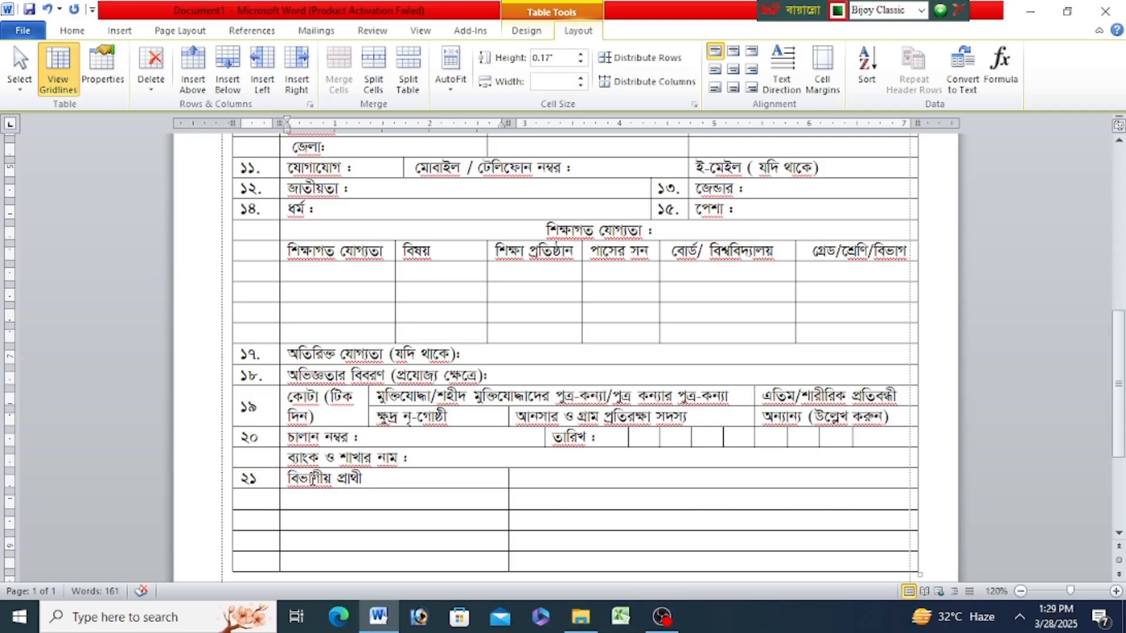
pyautogui.write(' কিনা (ি')
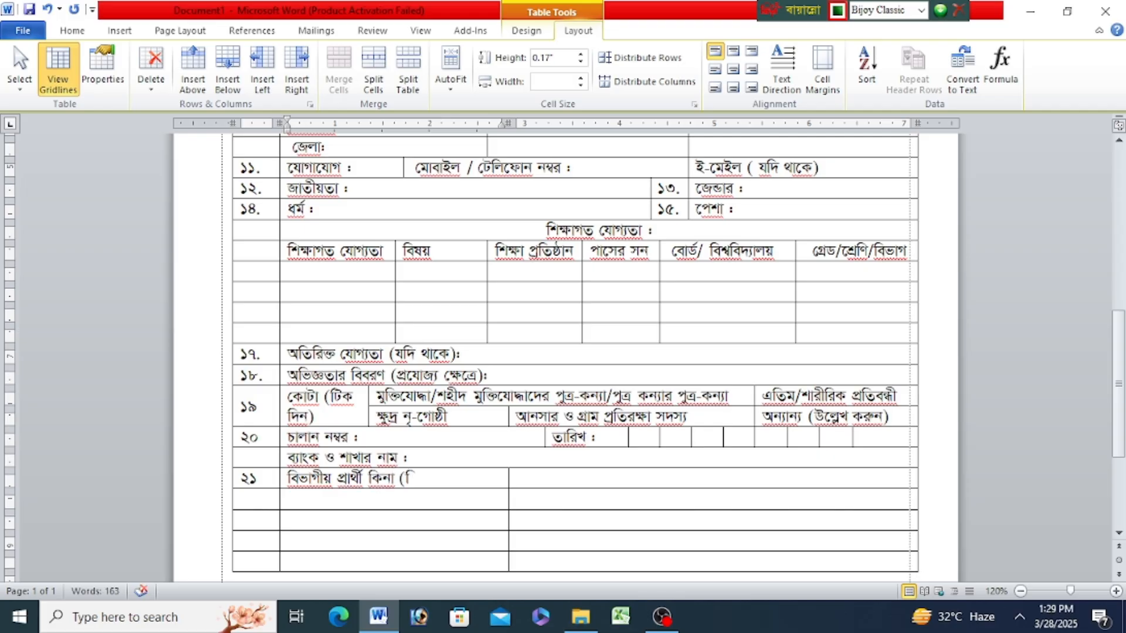
pyautogui.write('টক দিন) ঃ')
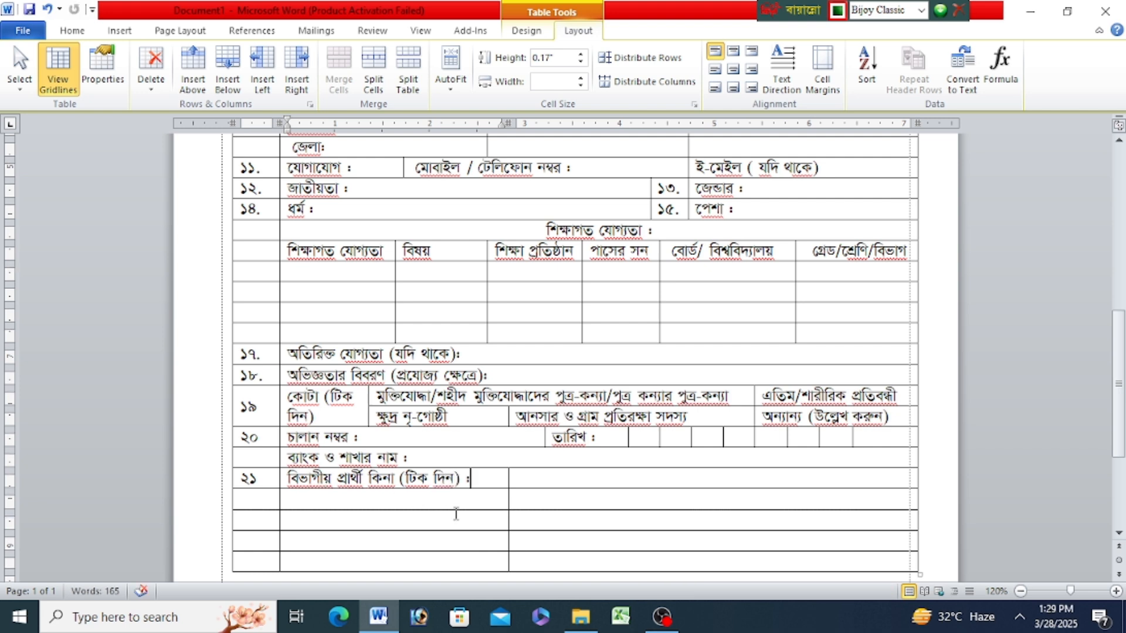
# - Delete the four empty table rows below row ২১
pyautogui.moveTo(292, 510); pyautogui.dragTo(755, 496)
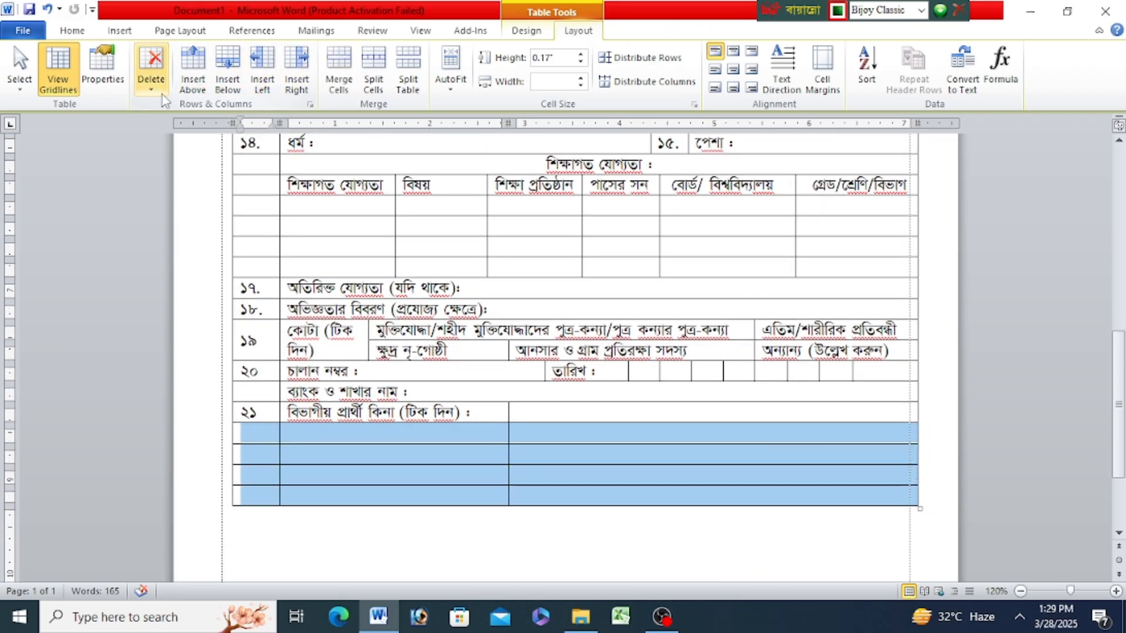
pyautogui.click(154, 94)
pyautogui.click(184, 141)
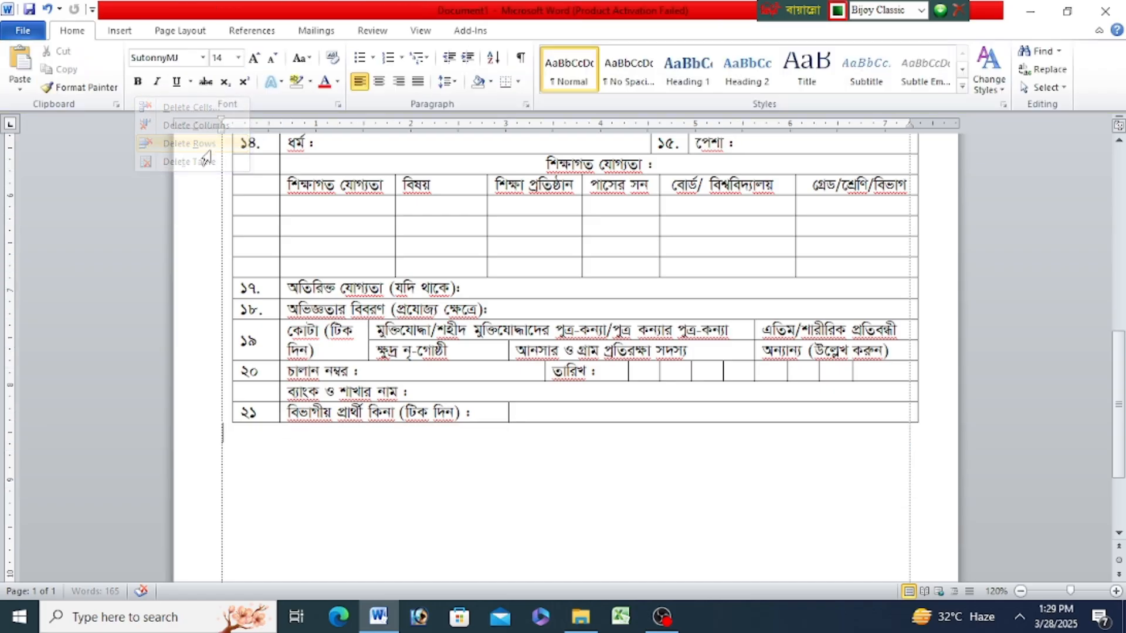
# - Shift the divider in row ২১ slightly away from its label and draw two more vertical dividers to form three answer cells
pyautogui.click(554, 416)
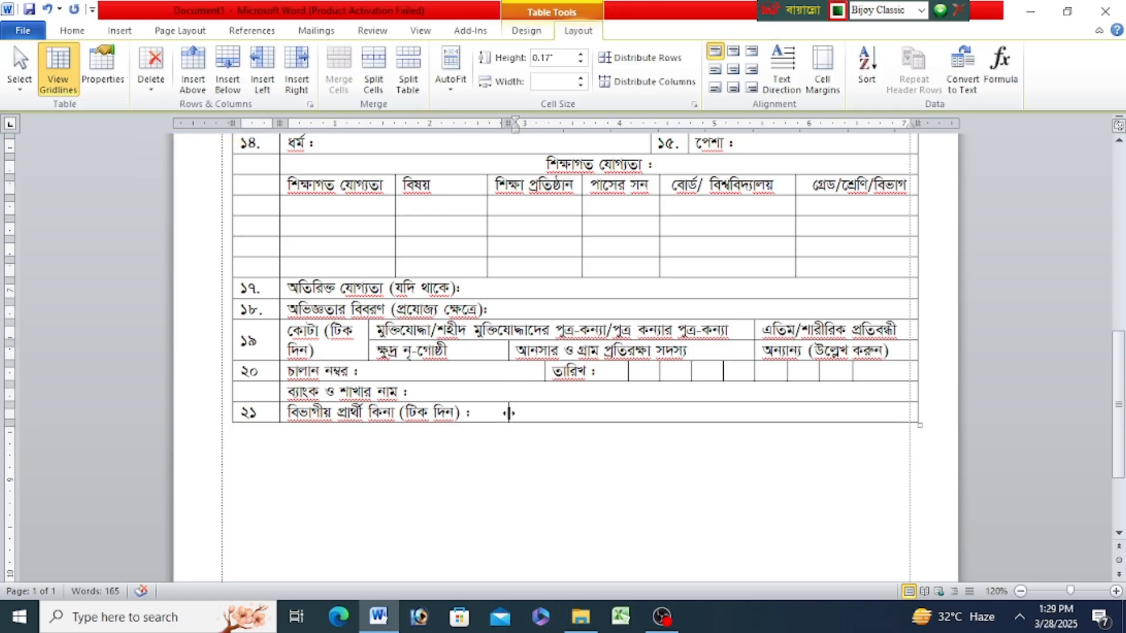
pyautogui.moveTo(509, 413); pyautogui.dragTo(518, 414)
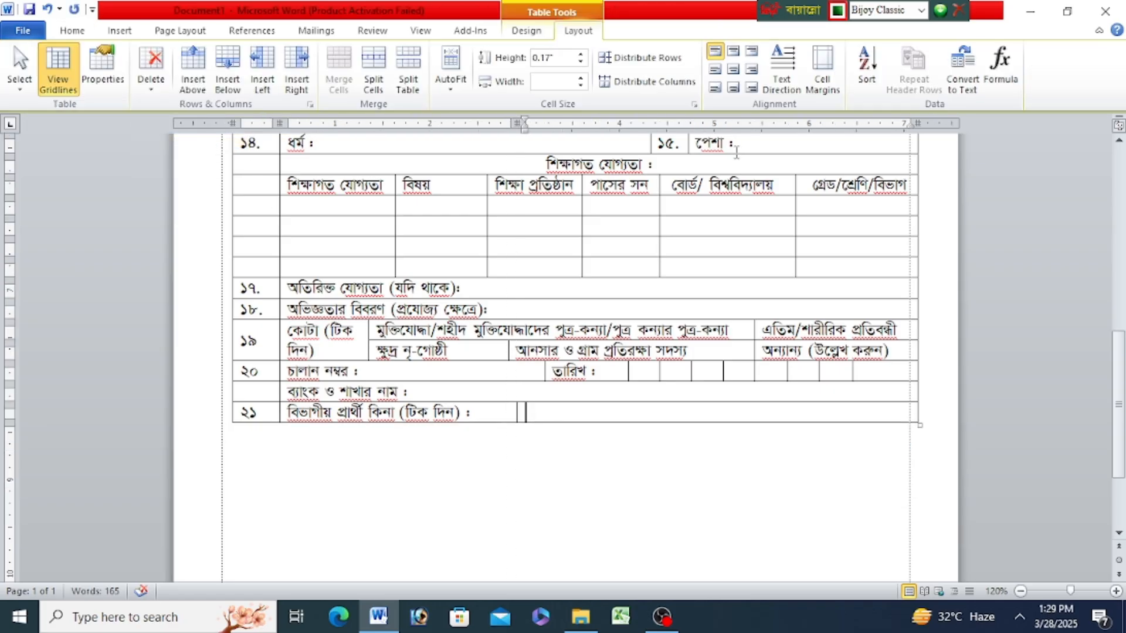
pyautogui.click(526, 31)
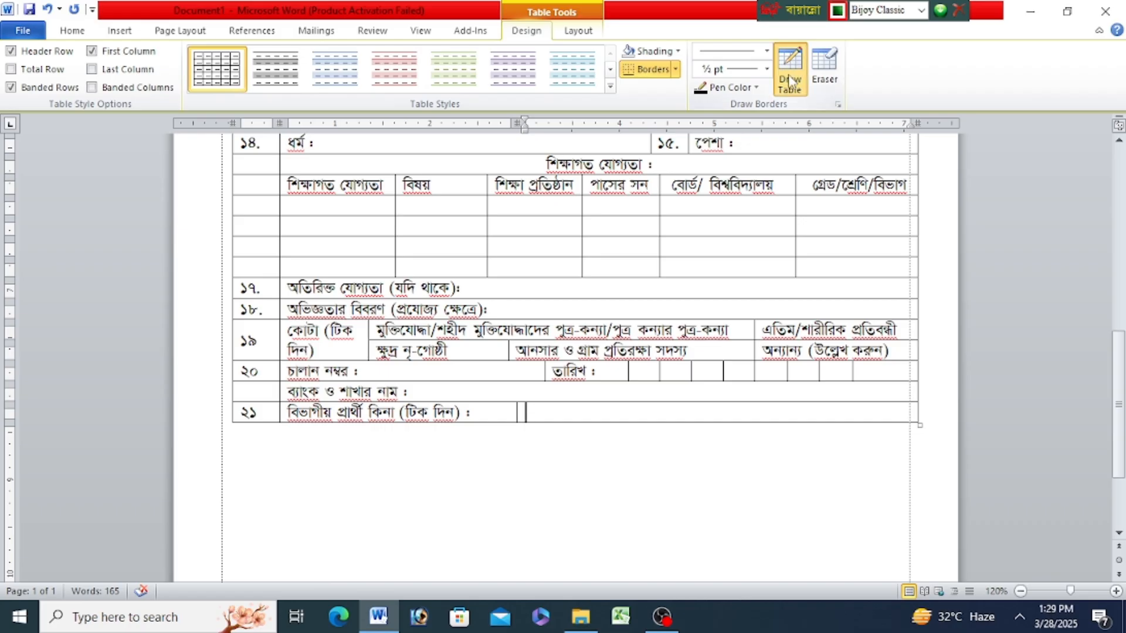
pyautogui.click(790, 81)
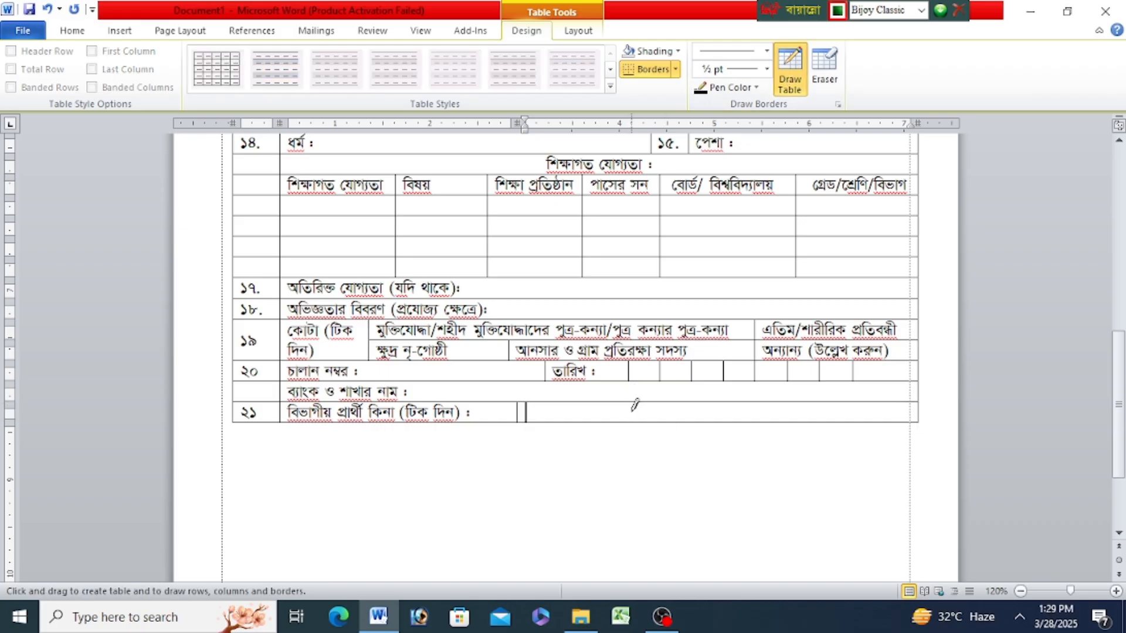
pyautogui.moveTo(635, 404); pyautogui.dragTo(635, 423)
pyautogui.moveTo(736, 402); pyautogui.dragTo(736, 422)
pyautogui.press('Escape')
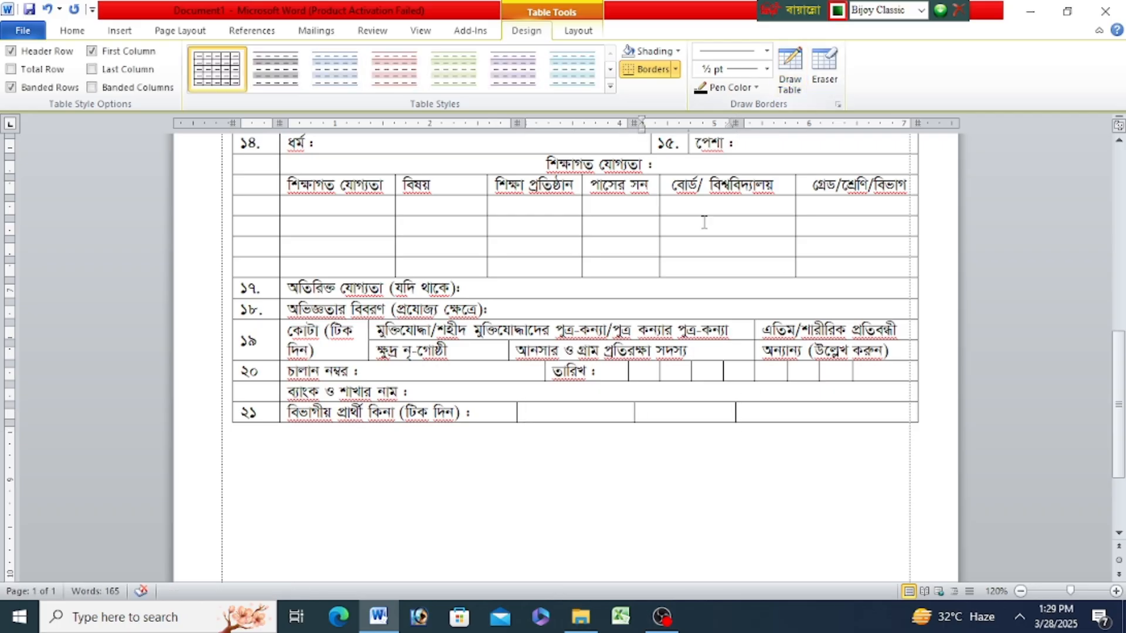
# - Fill the three answer cells of row ২১ with "হ্যাঁ", "না" and "প্রযোজ্য নয়"
pyautogui.click(576, 410)
pyautogui.write('হ্যাঁ')
pyautogui.click(674, 413)
pyautogui.write('না')
pyautogui.click(779, 407)
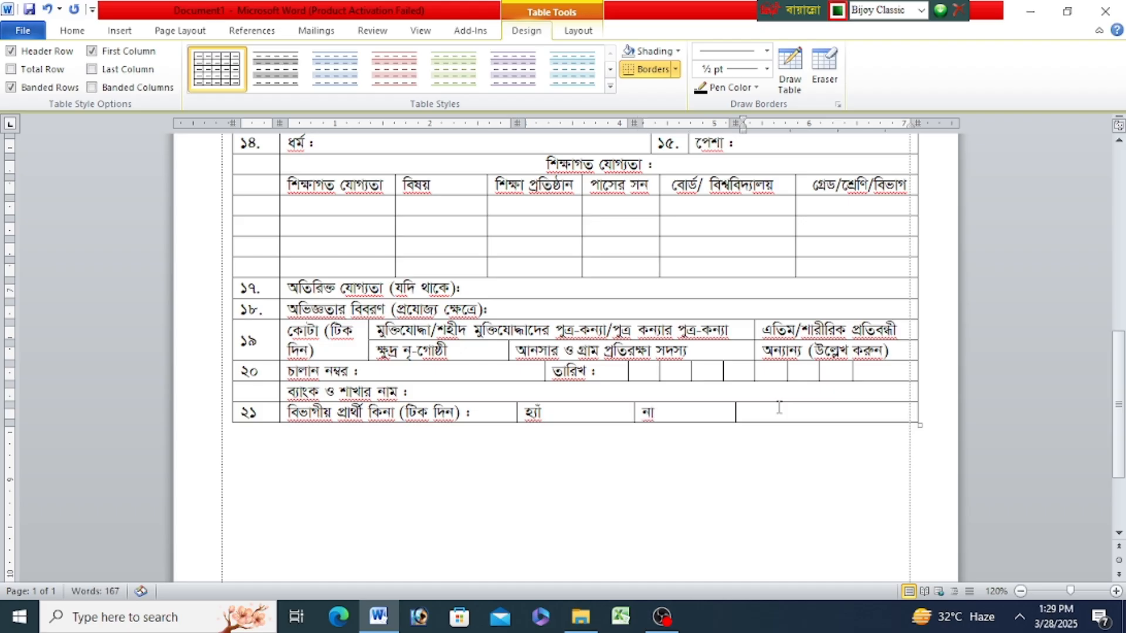
pyautogui.write('প্র')
pyautogui.write('যোজ্য নয়')
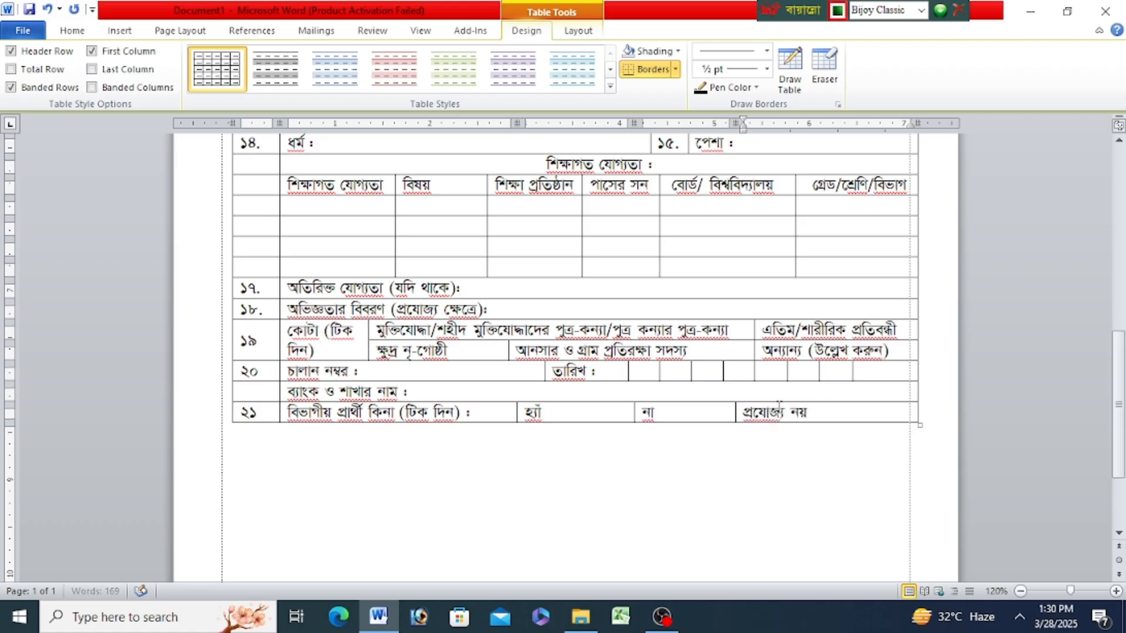
# - Center the three answer options of row ২১ horizontally and vertically in their cells
pyautogui.moveTo(792, 414); pyautogui.dragTo(422, 421)
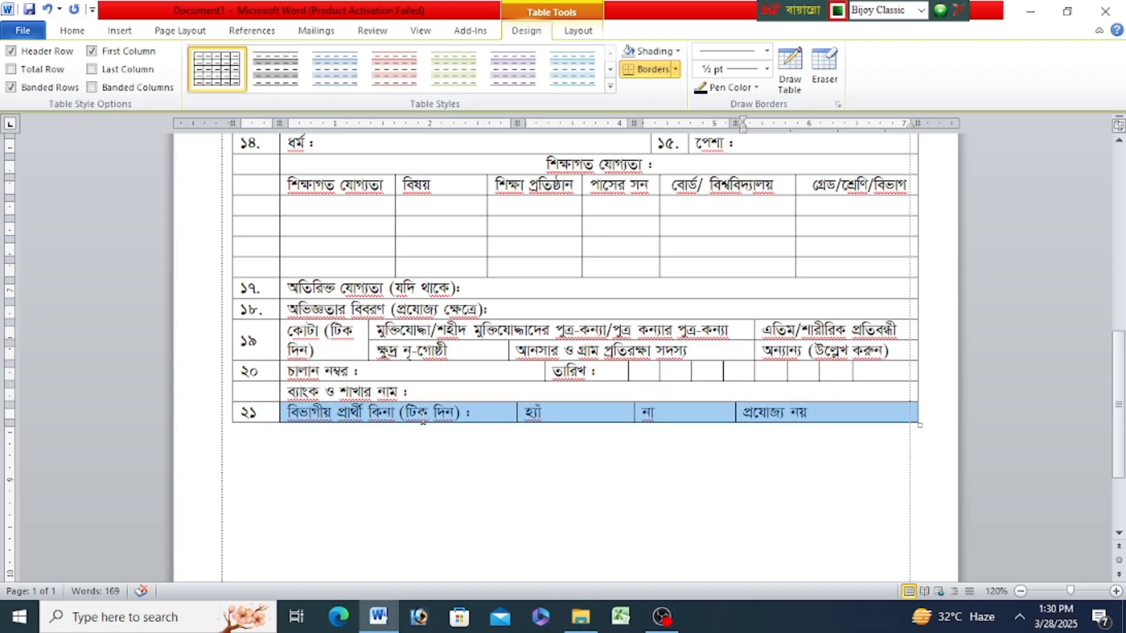
pyautogui.moveTo(504, 418); pyautogui.dragTo(528, 419)
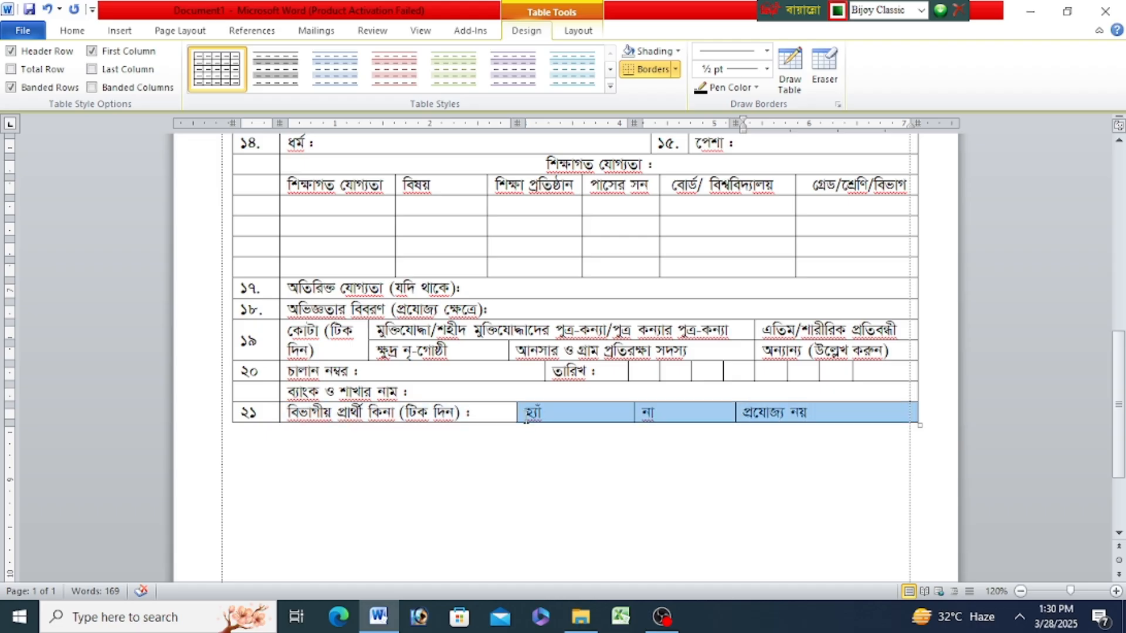
pyautogui.click(578, 30)
pyautogui.click(733, 69)
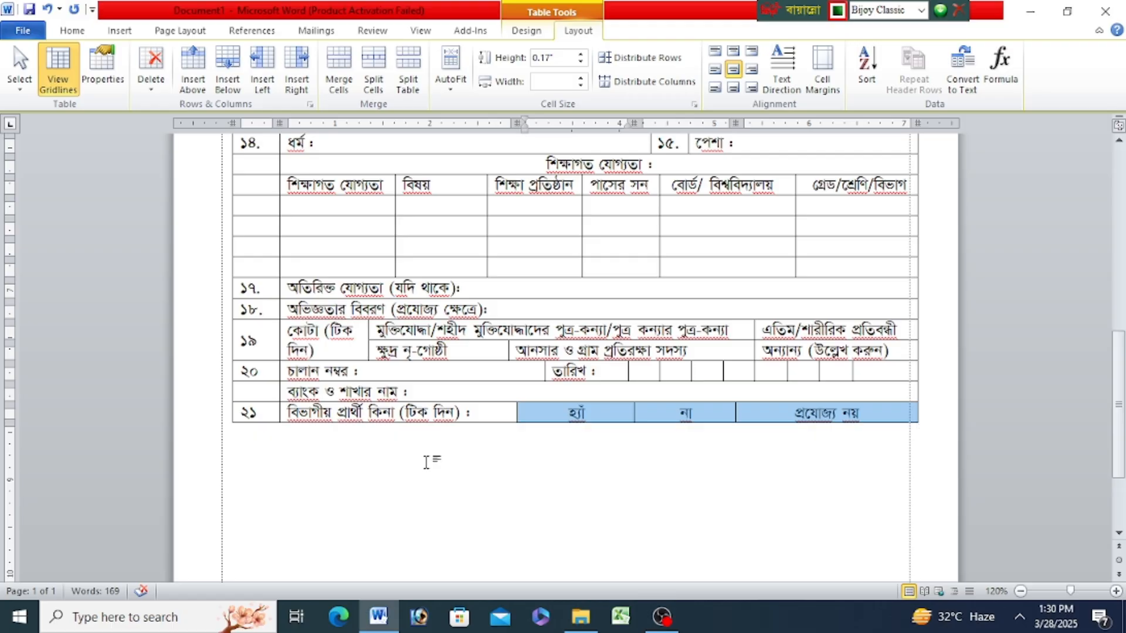
# - Start a declaration paragraph below the table with "আমি এ মর্মে অঙ্গীকার করছি যে,"
pyautogui.click(432, 461)
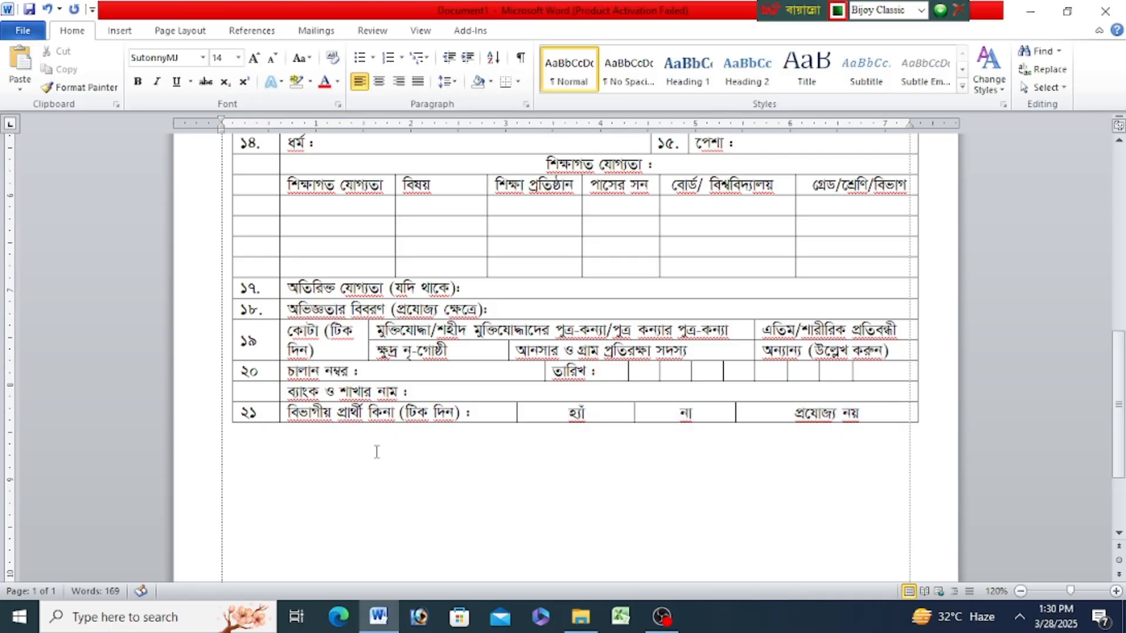
pyautogui.write('আমি ')
pyautogui.write('এ')
pyautogui.write(' মমের্')
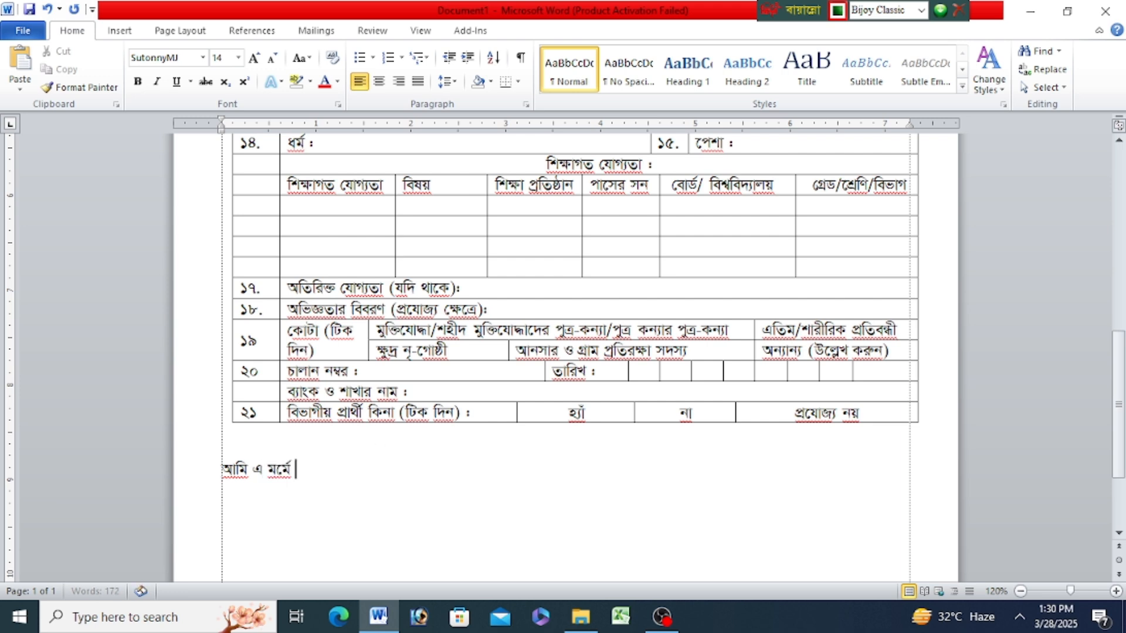
pyautogui.write(' অঙগ্')
pyautogui.press('BackSpace')
pyautogui.press('BackSpace')
pyautogui.press('BackSpace')
pyautogui.write('ঙ্গীকার করছি যে,')
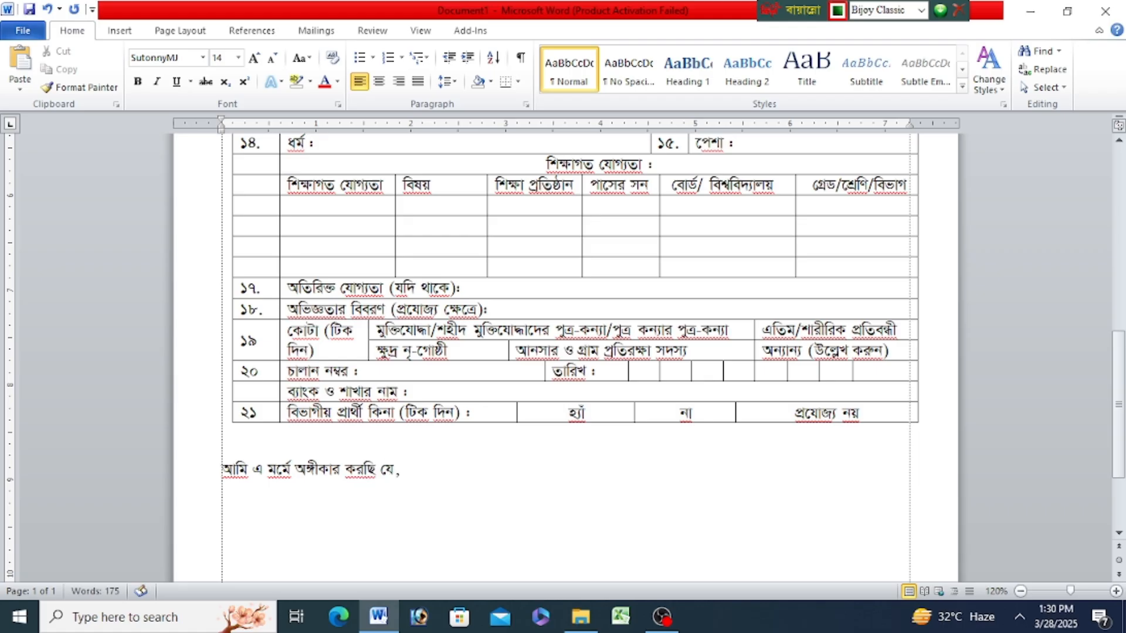
pyautogui.write(' ওপরে বণ')
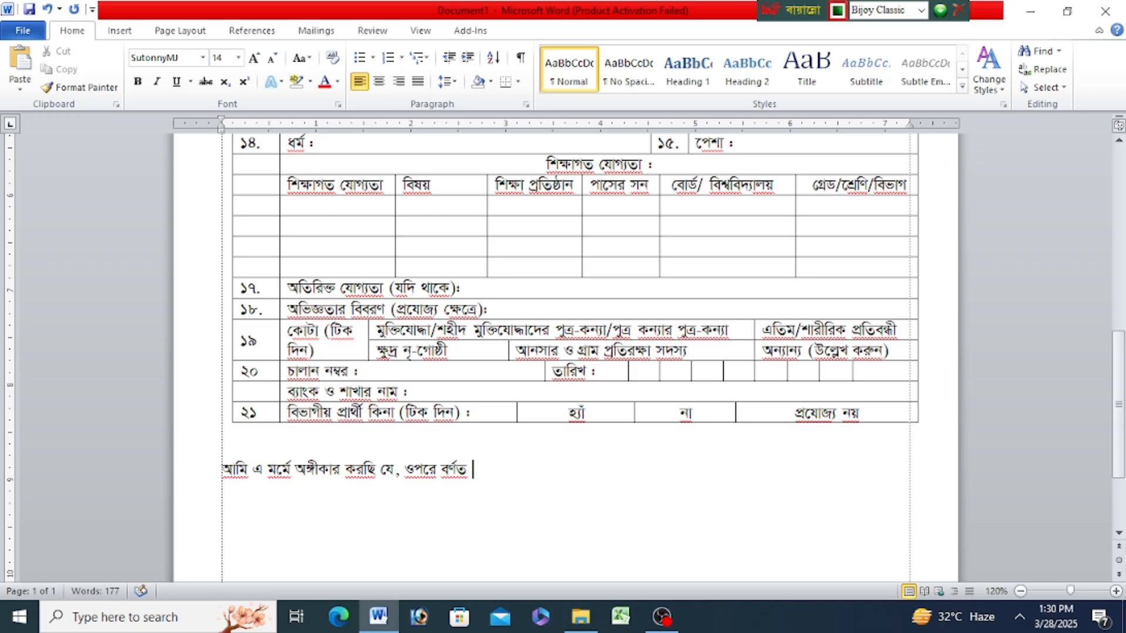
pyautogui.write(' অ')
pyautogui.write('থ্যাবি')
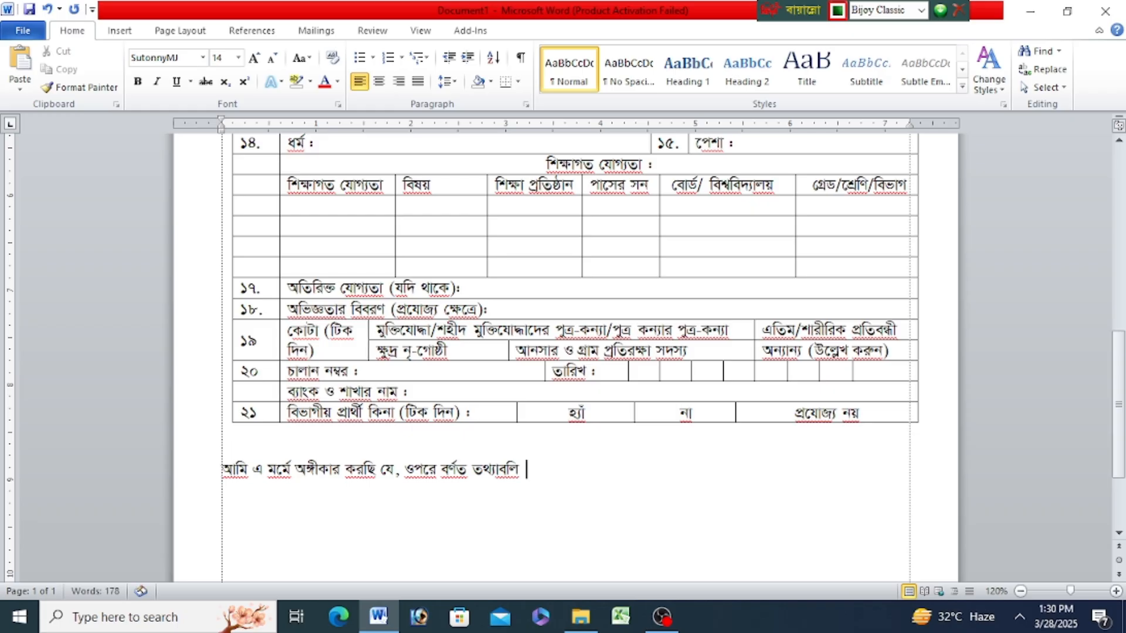
pyautogui.write(' সম্পর্ণ')
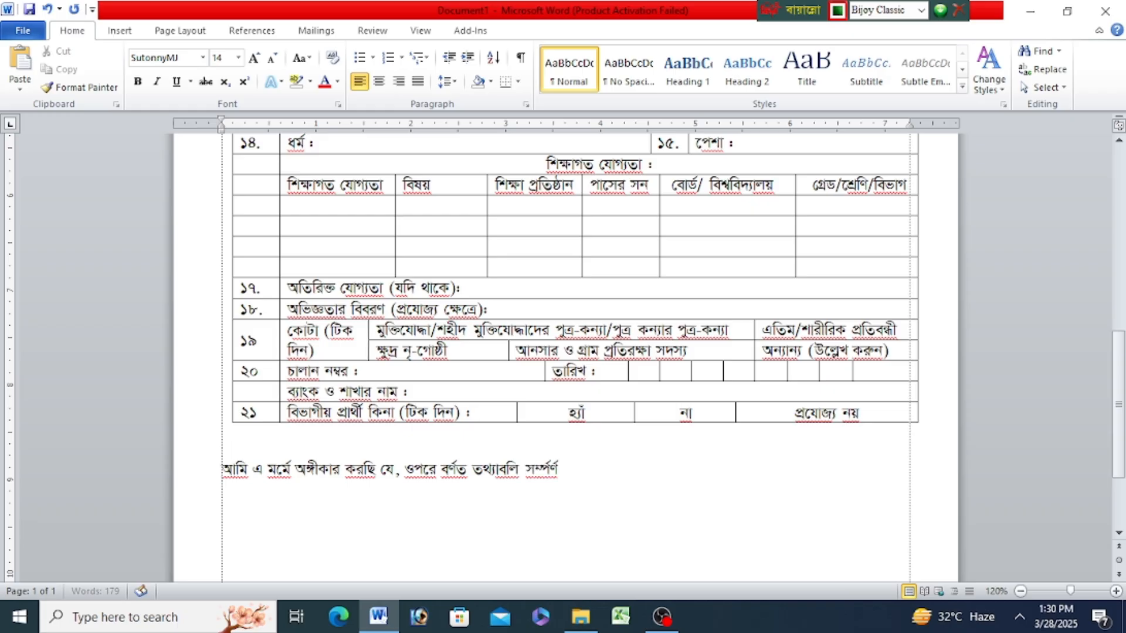
pyautogui.write(' সত্য। ')
pyautogui.write('মৌখি')
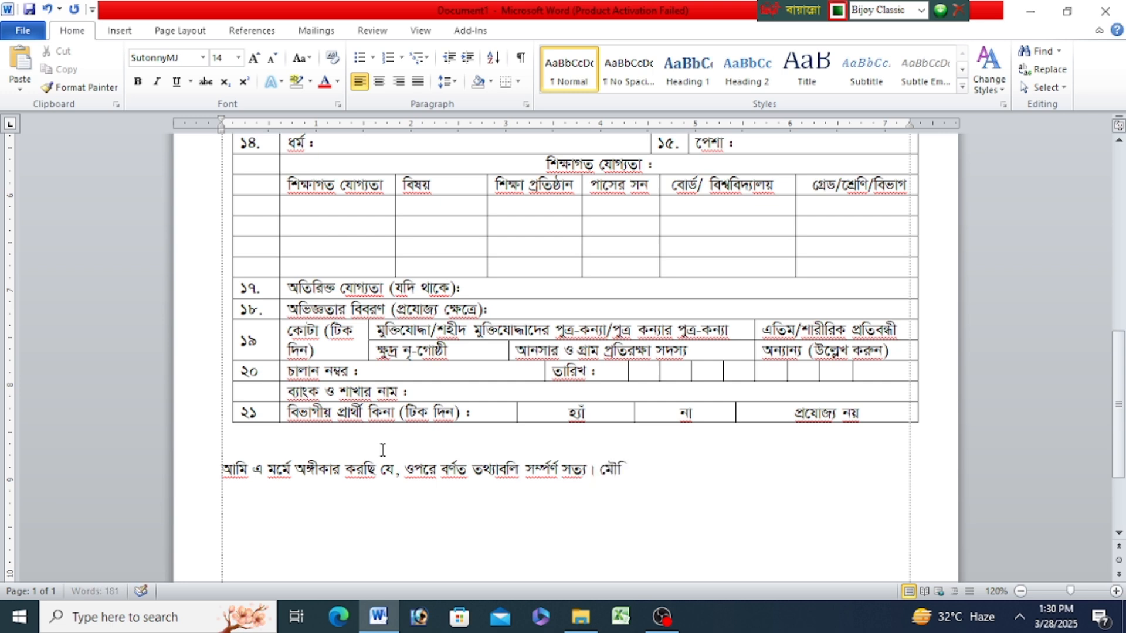
pyautogui.write('ক পরীক্ষা')
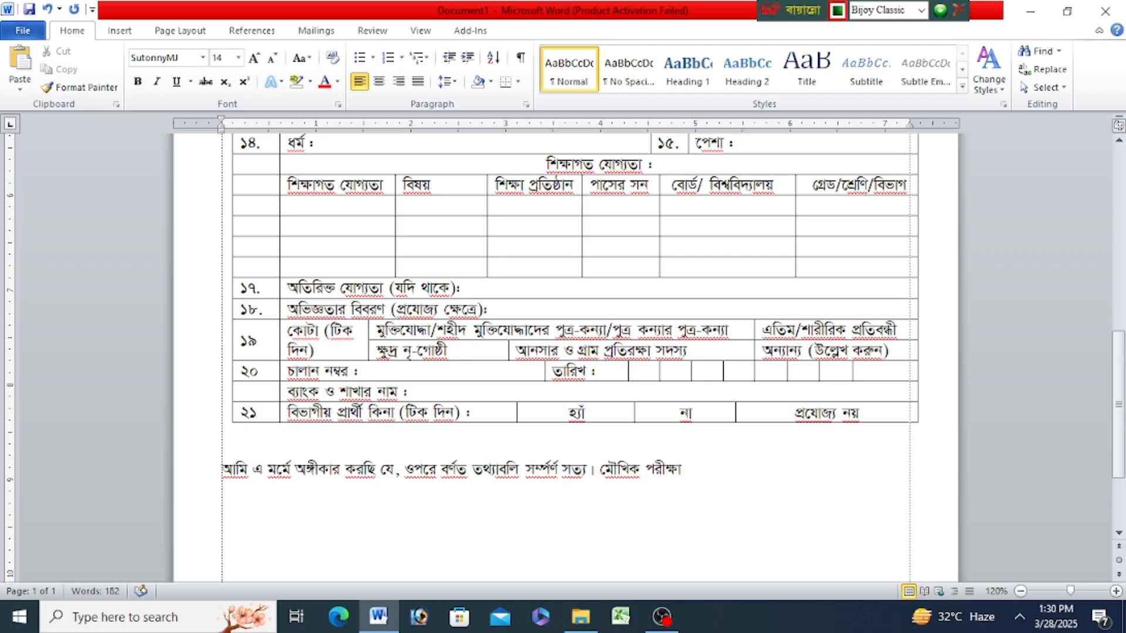
pyautogui.write('র সম')
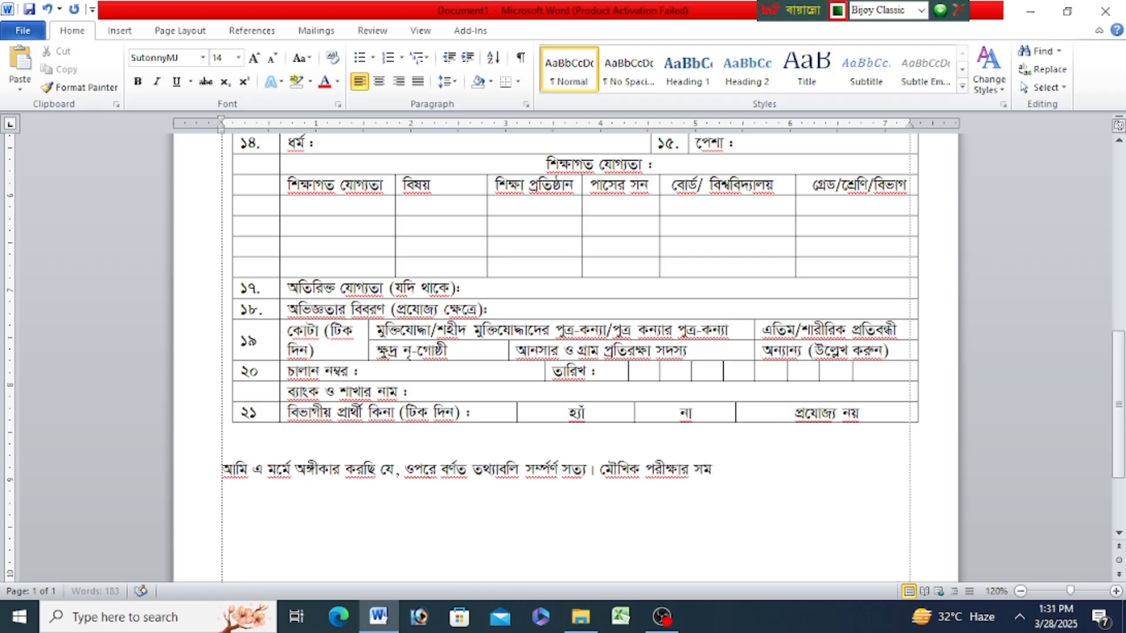
pyautogui.write('য় ')
pyautogui.write('উি')
pyautogui.write('্লি')
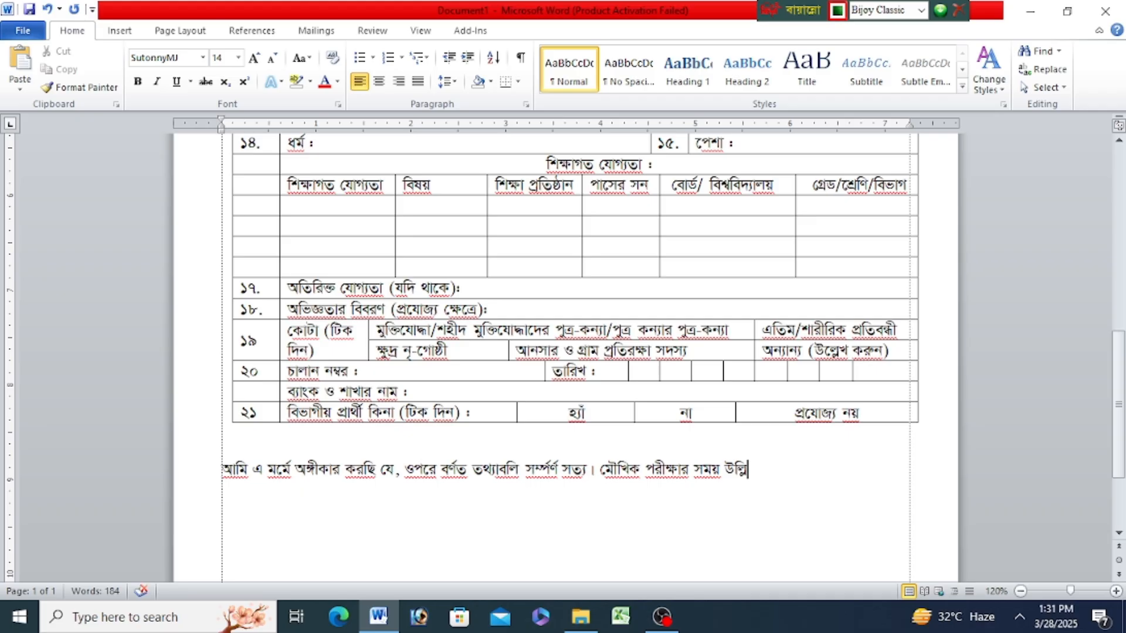
pyautogui.write('খিত তথ্য প্রমা')
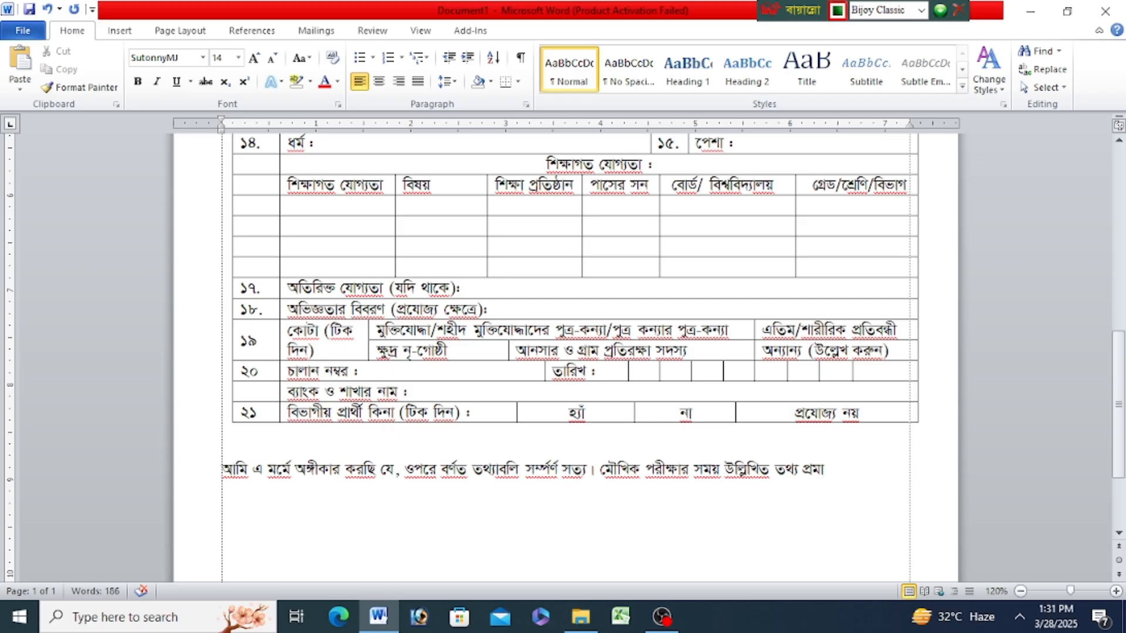
pyautogui.write('ণের জন্য')
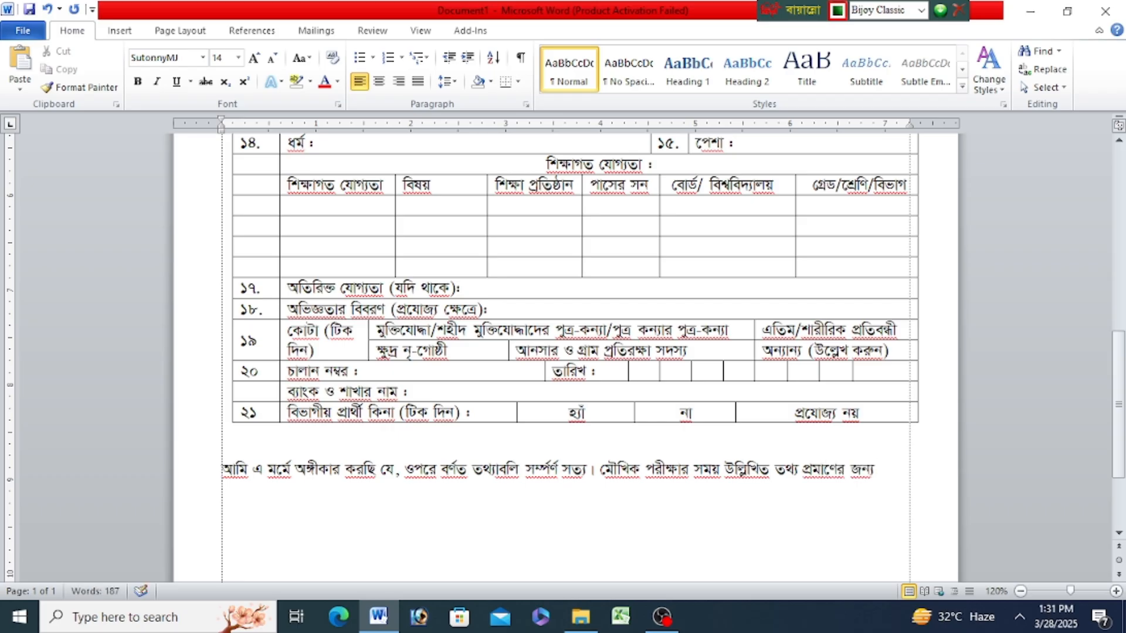
pyautogui.write(' সকল সা')
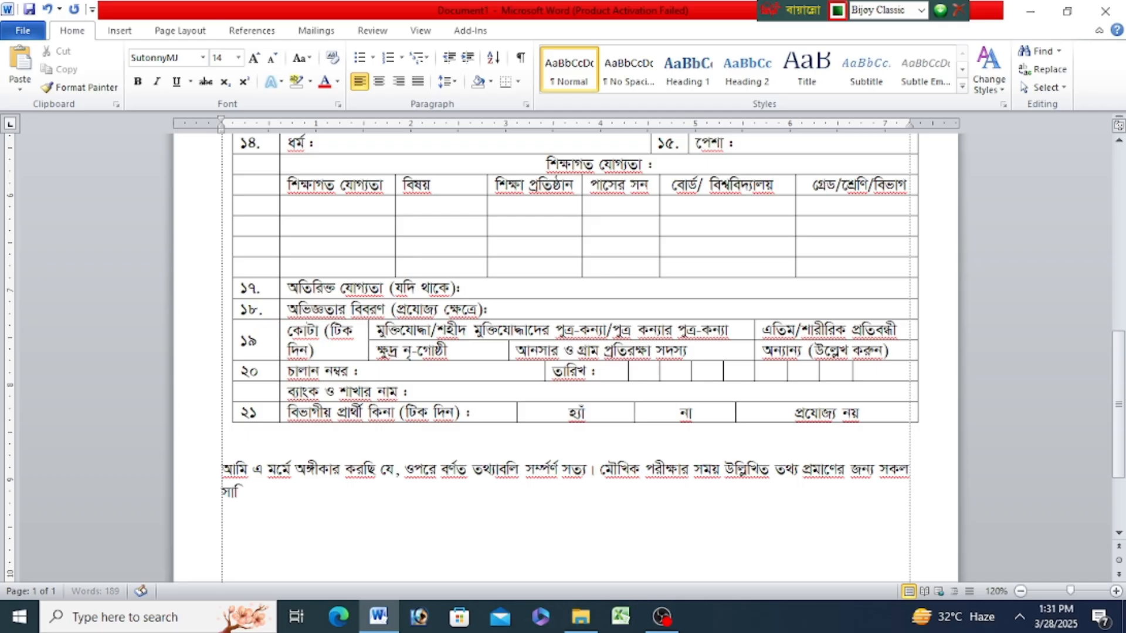
pyautogui.write('র্টিফিকে')
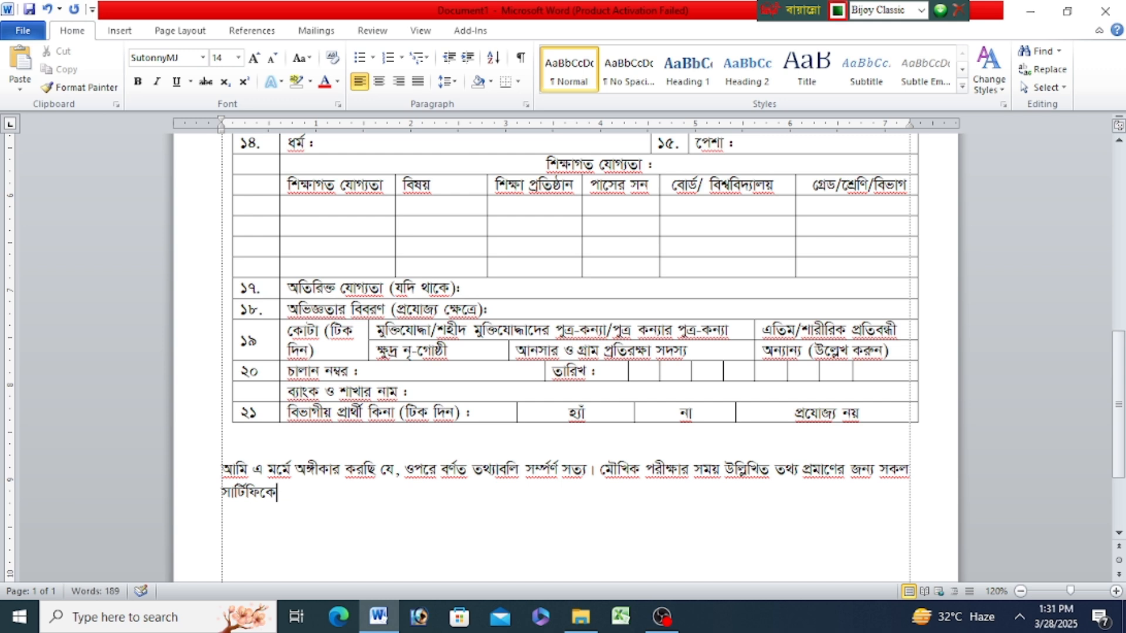
pyautogui.write('ট ও রেকর্ডপ')
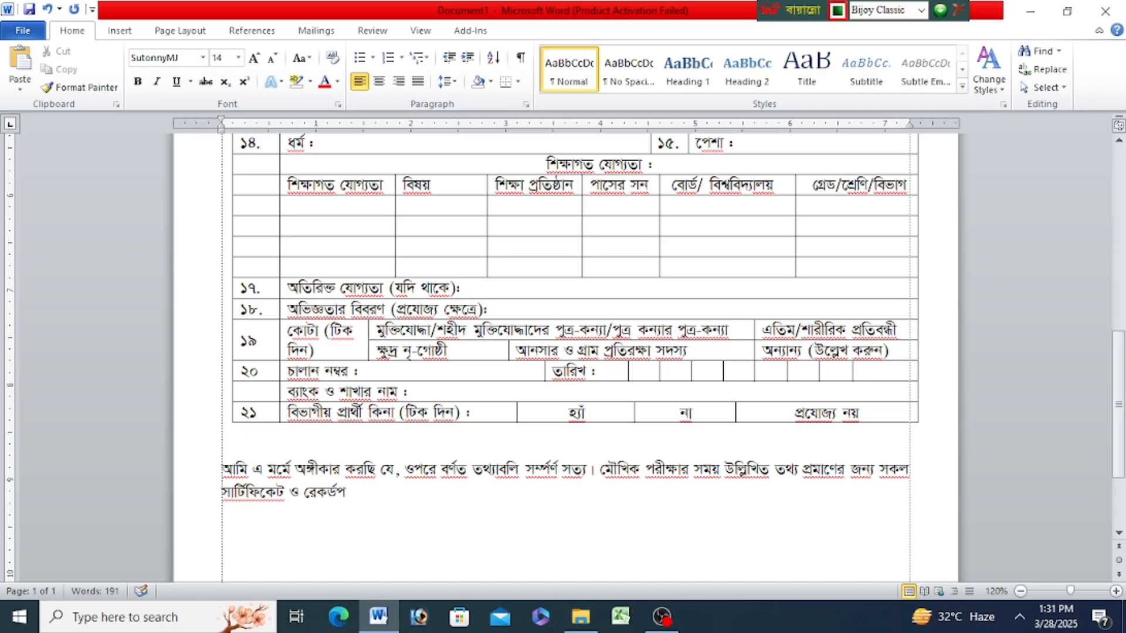
pyautogui.write('ত্র উপস্থা')
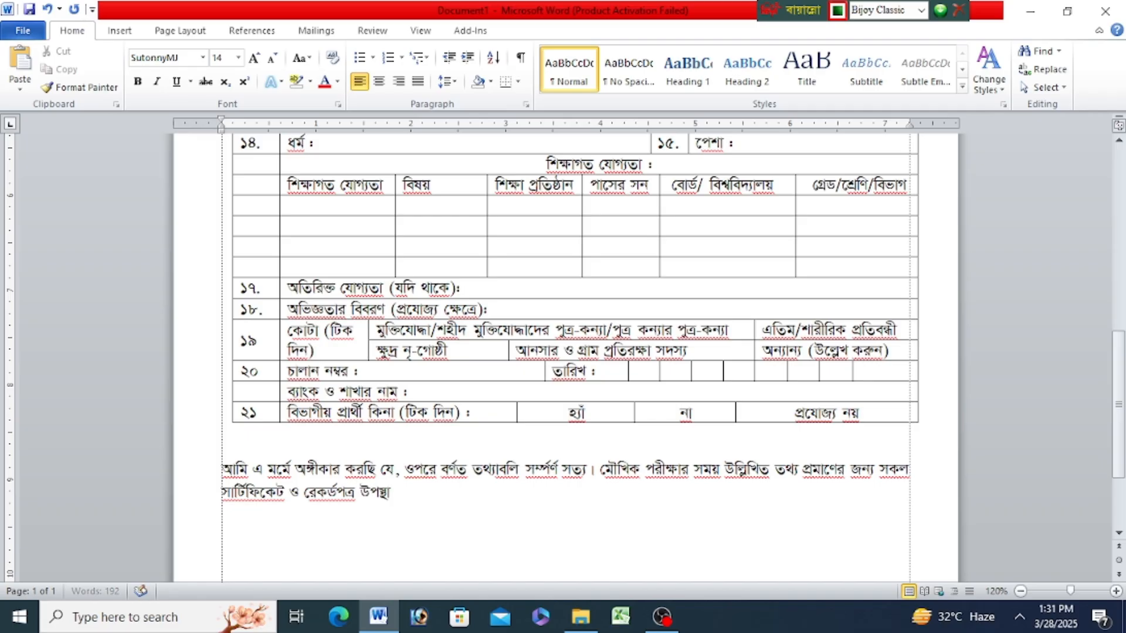
pyautogui.write('পন করব')
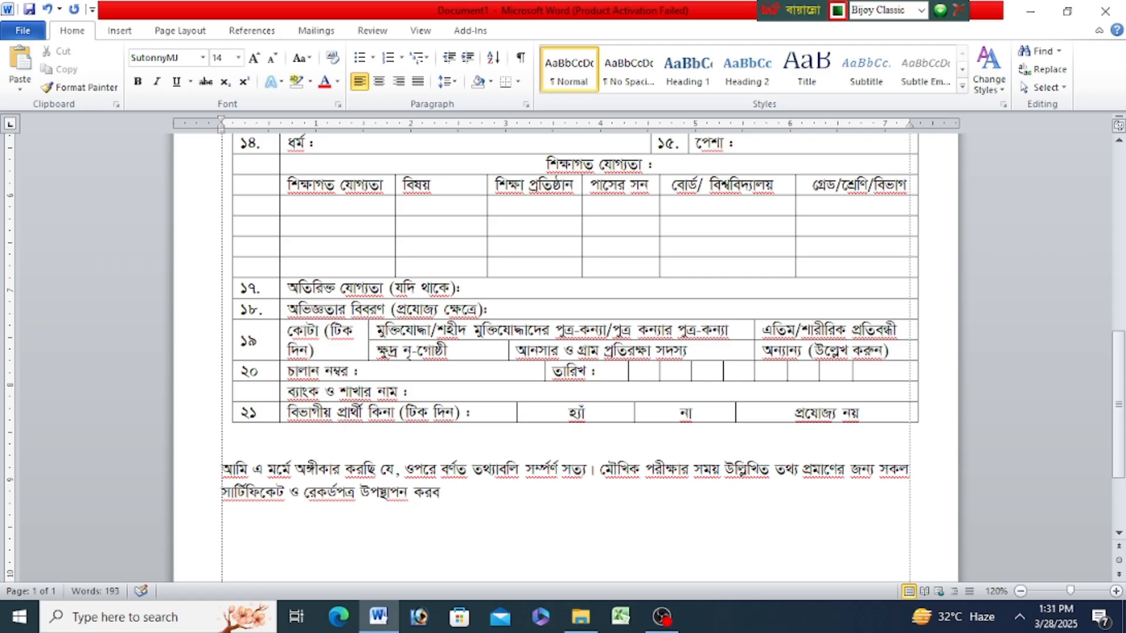
pyautogui.write('। কোন তথ্য')
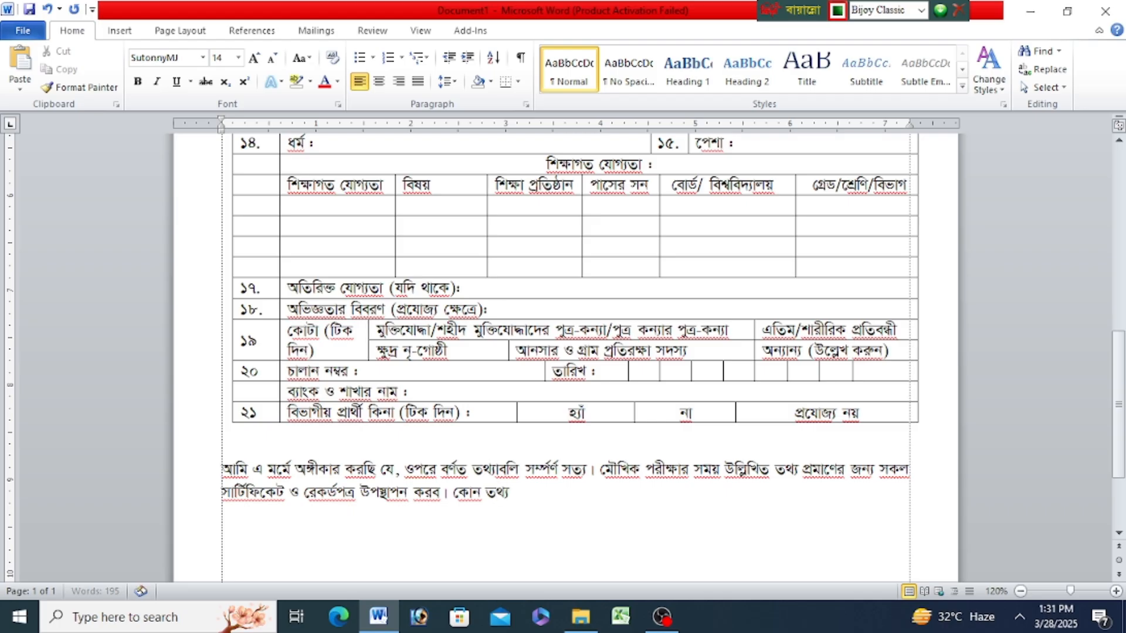
pyautogui.write(' অসত্য')
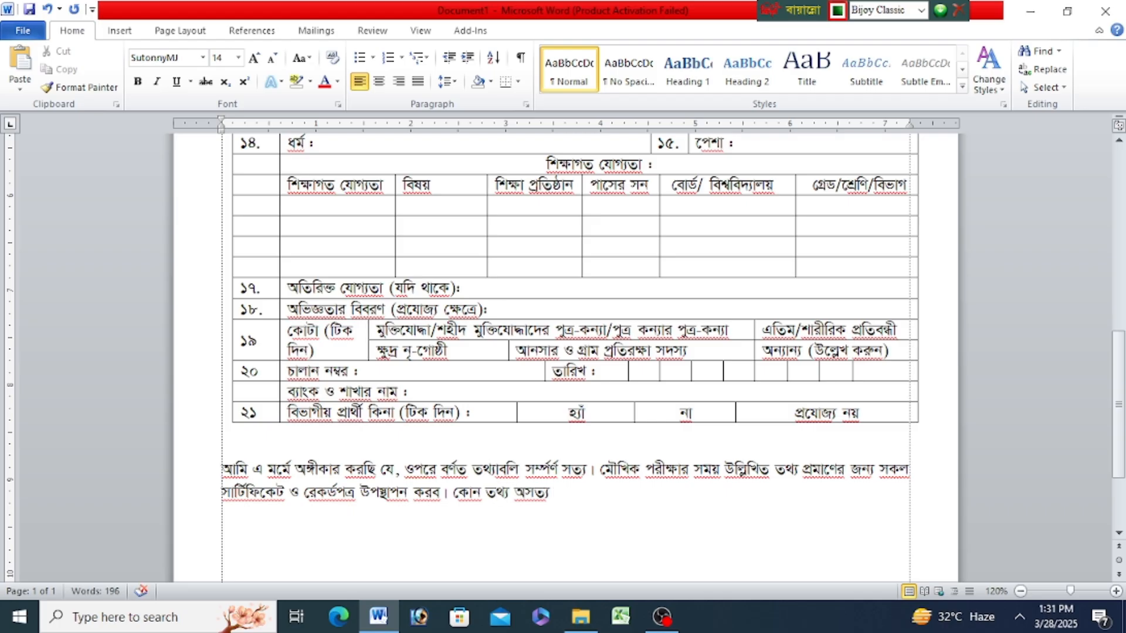
pyautogui.write(' প্রমাণিত')
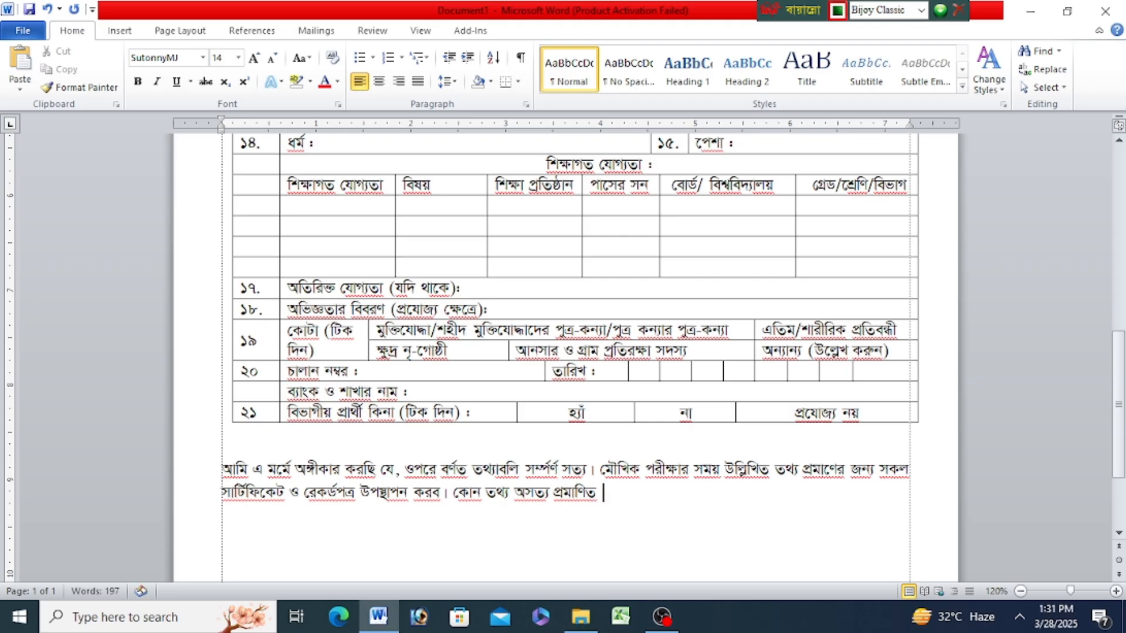
# - Finish the declaration paragraph's last sentence so it reads "কোন তথ্য অসত্য প্রমাণিক হলে শাস্তি ভোগ করতে বাধ্য থাকব।"
pyautogui.press('BackSpace')
pyautogui.press('BackSpace')
pyautogui.write('ক হলে শাস্তি')
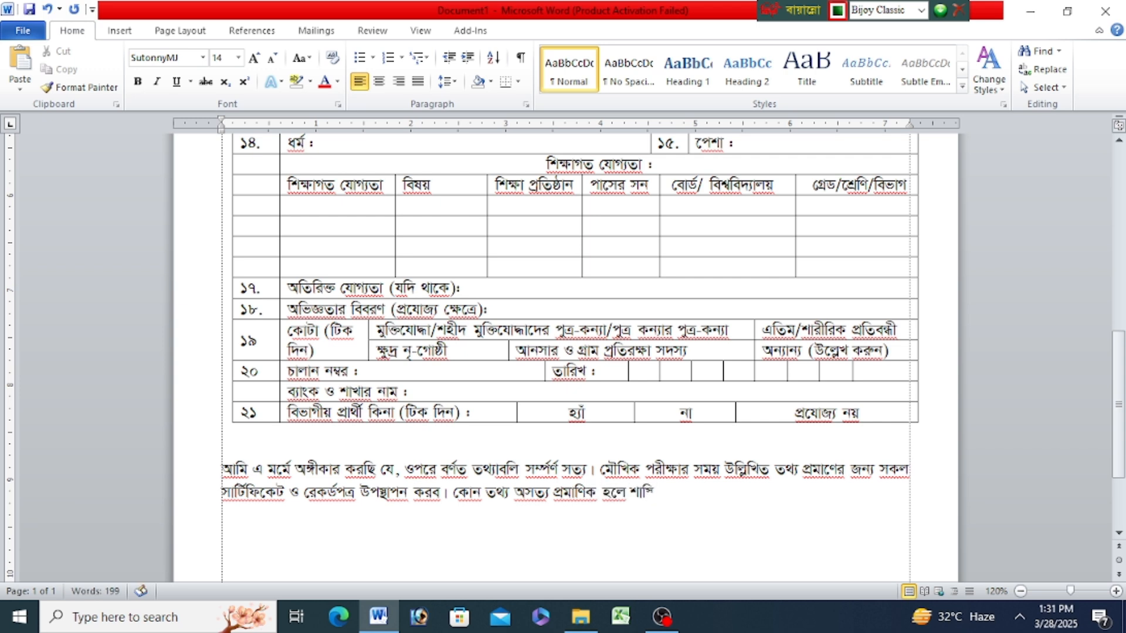
pyautogui.write('ত')
pyautogui.write(' ক')
pyautogui.press('BackSpace')
pyautogui.press('BackSpace')
pyautogui.write('েভাগ করতে')
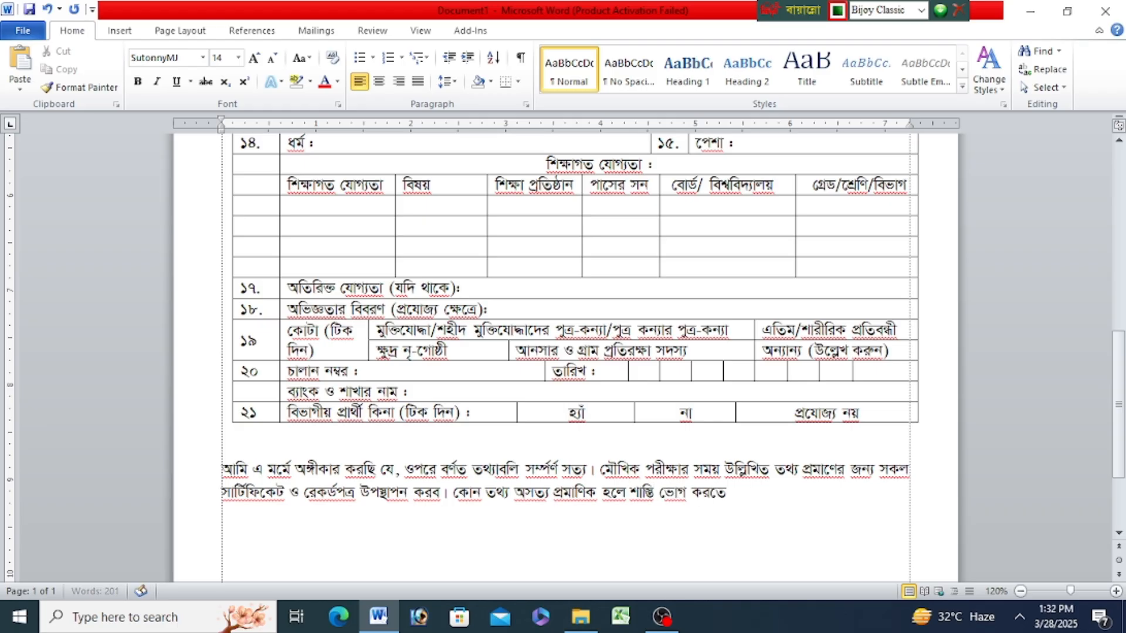
pyautogui.write(' বাধ্য থাক')
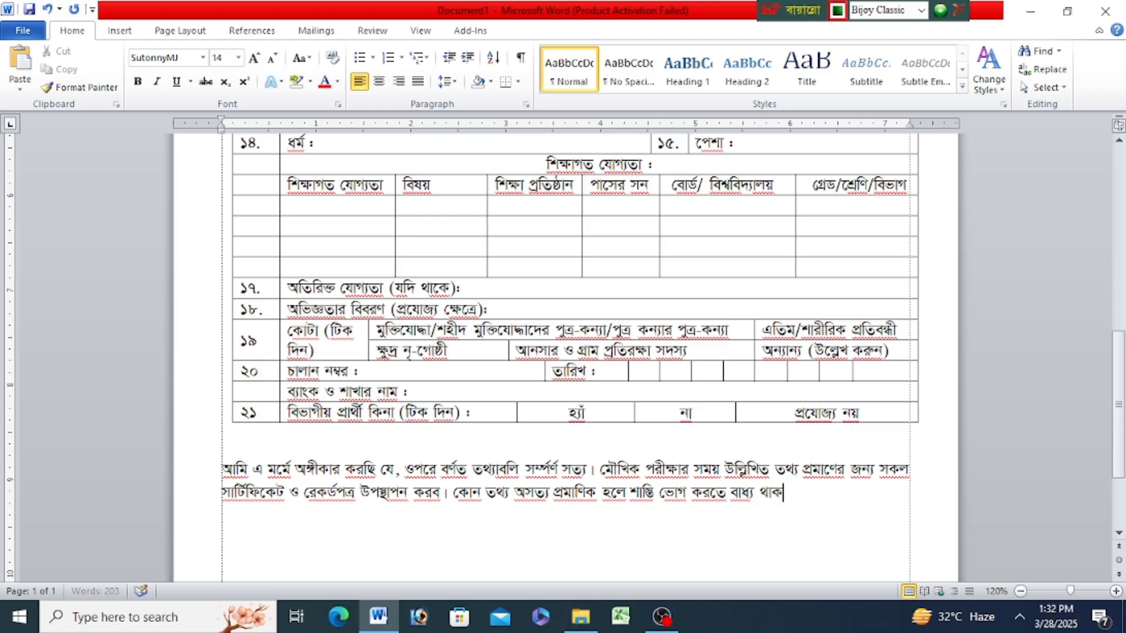
pyautogui.write('ব।')
pyautogui.press('Return')
# - Insert a one-row table with ten columns on the line below the declaration paragraph
pyautogui.scroll(-3, 577, 433)
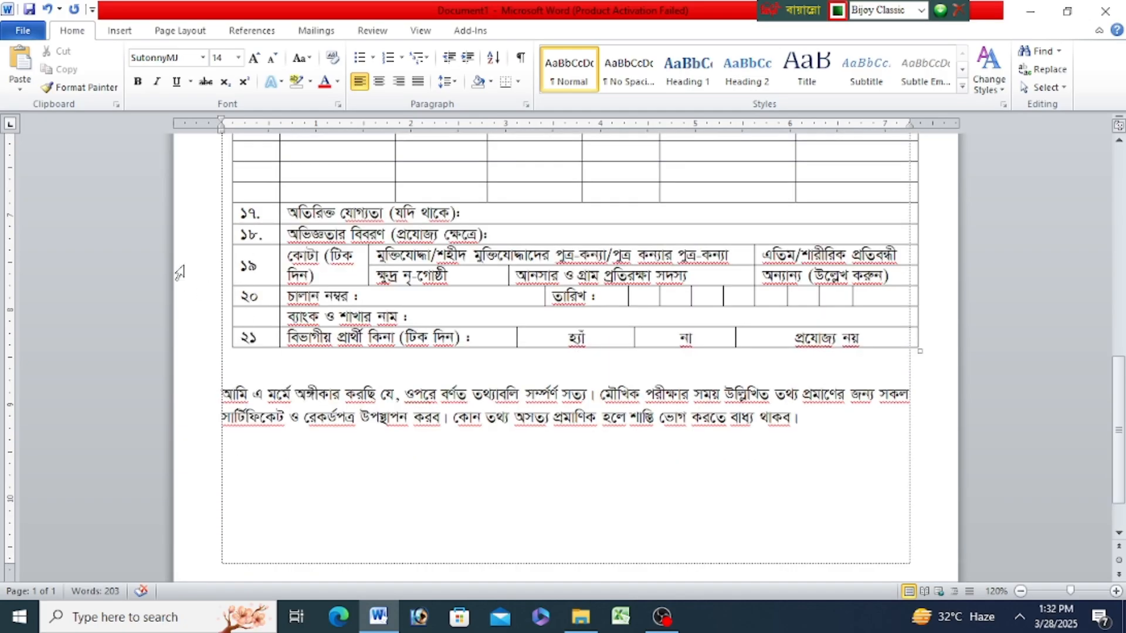
pyautogui.click(119, 31)
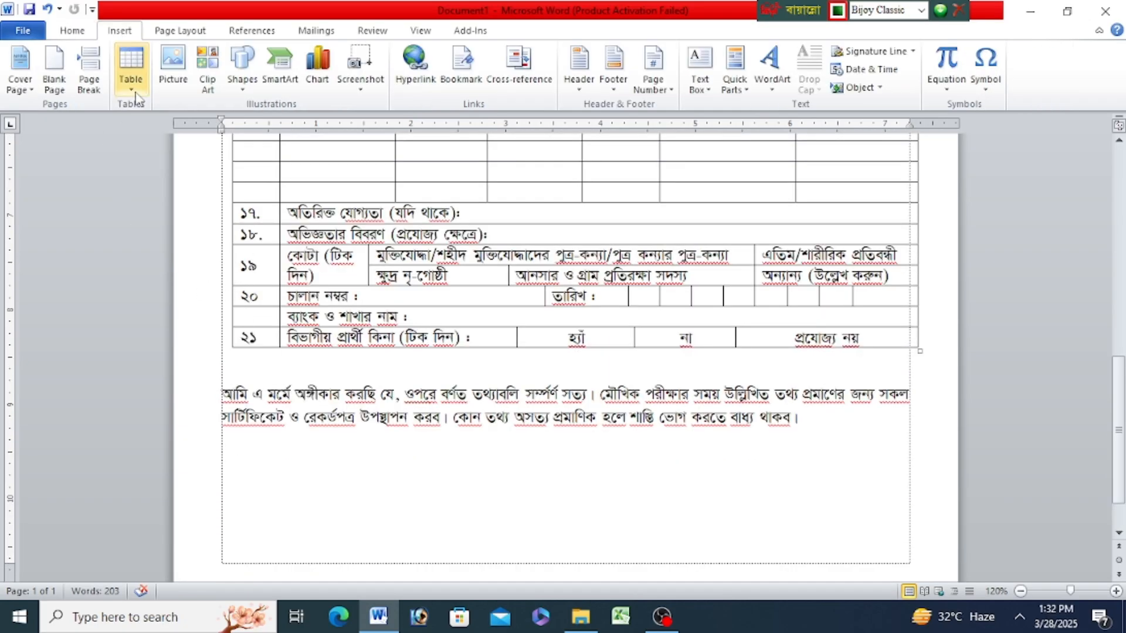
pyautogui.click(130, 67)
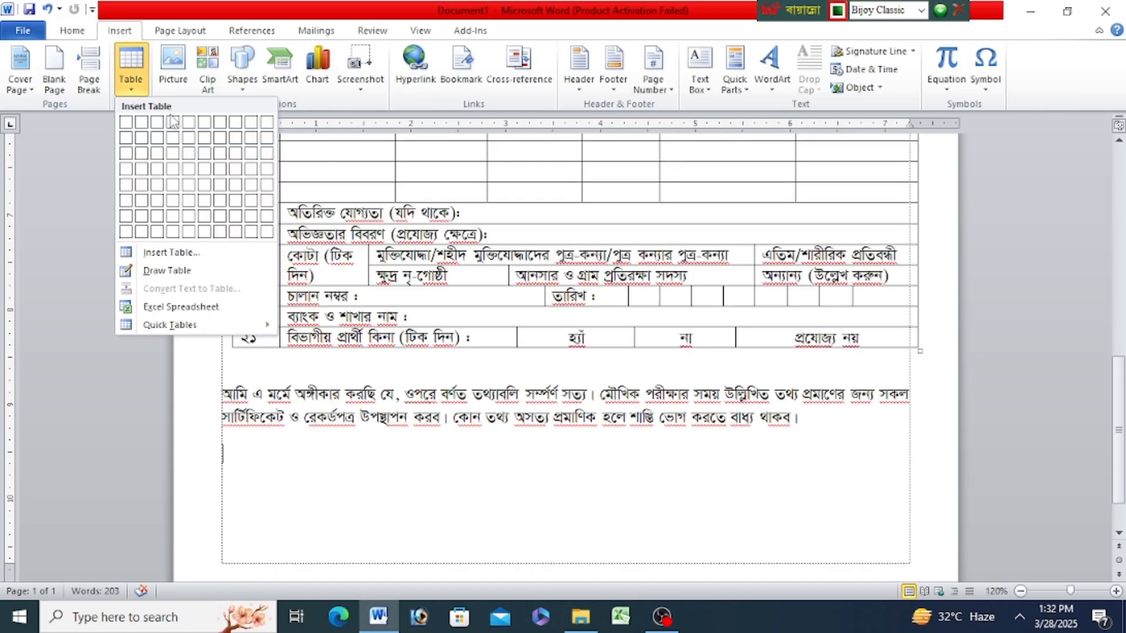
pyautogui.click(267, 123)
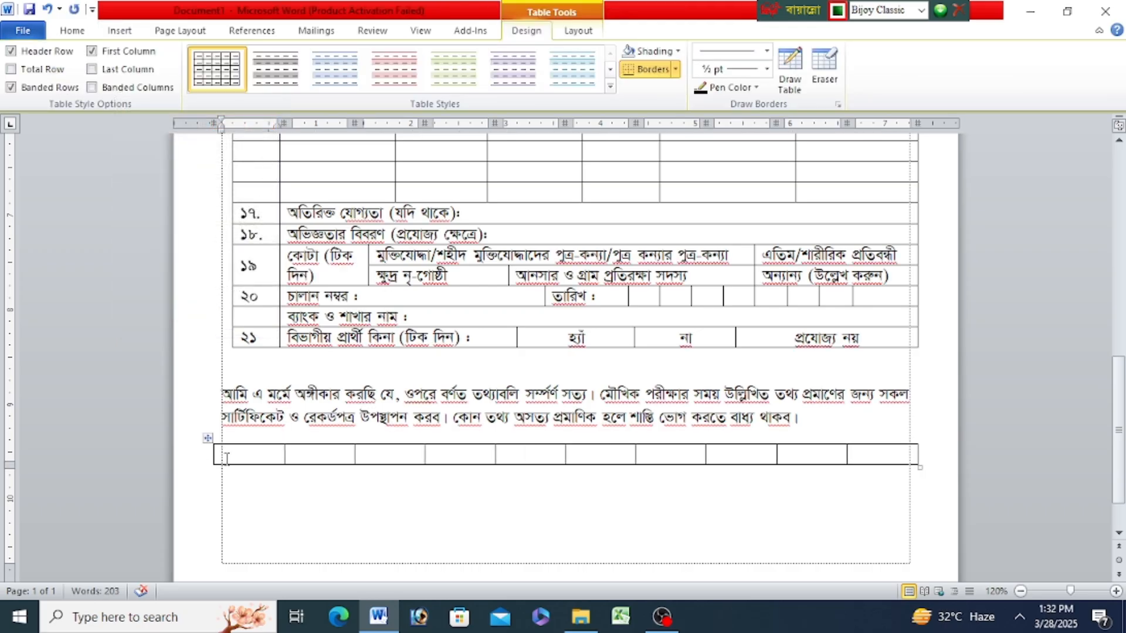
# - Indent the new table's left edge, adjust the first cell's width and label that cell "তারিখ :"
pyautogui.moveTo(214, 454); pyautogui.dragTo(240, 455)
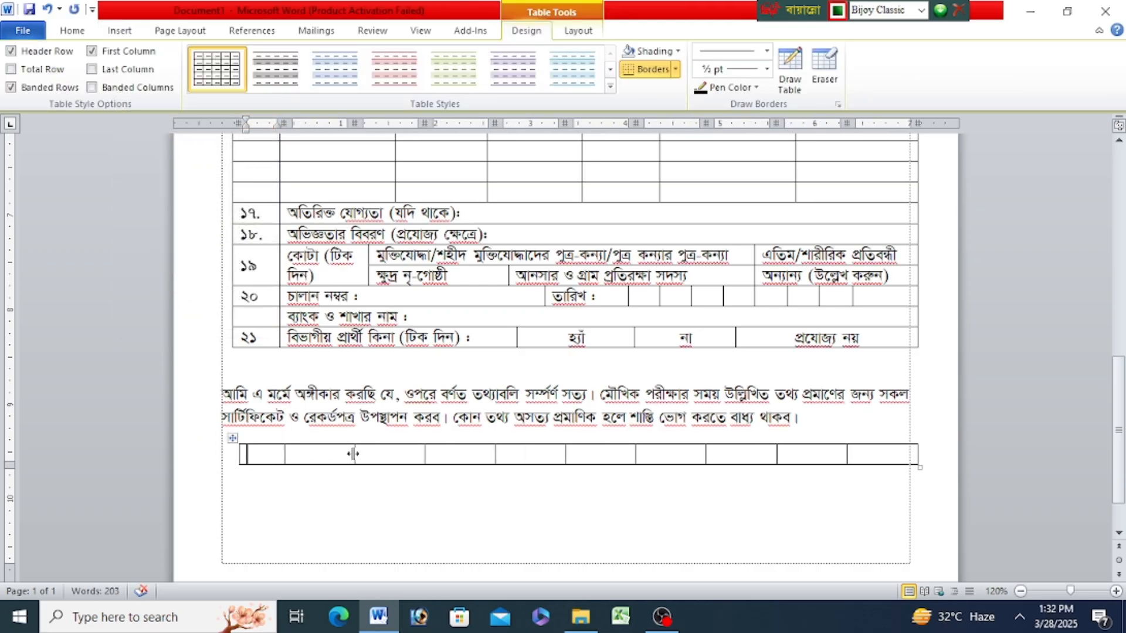
pyautogui.moveTo(284, 452); pyautogui.dragTo(304, 453)
pyautogui.write('তারি')
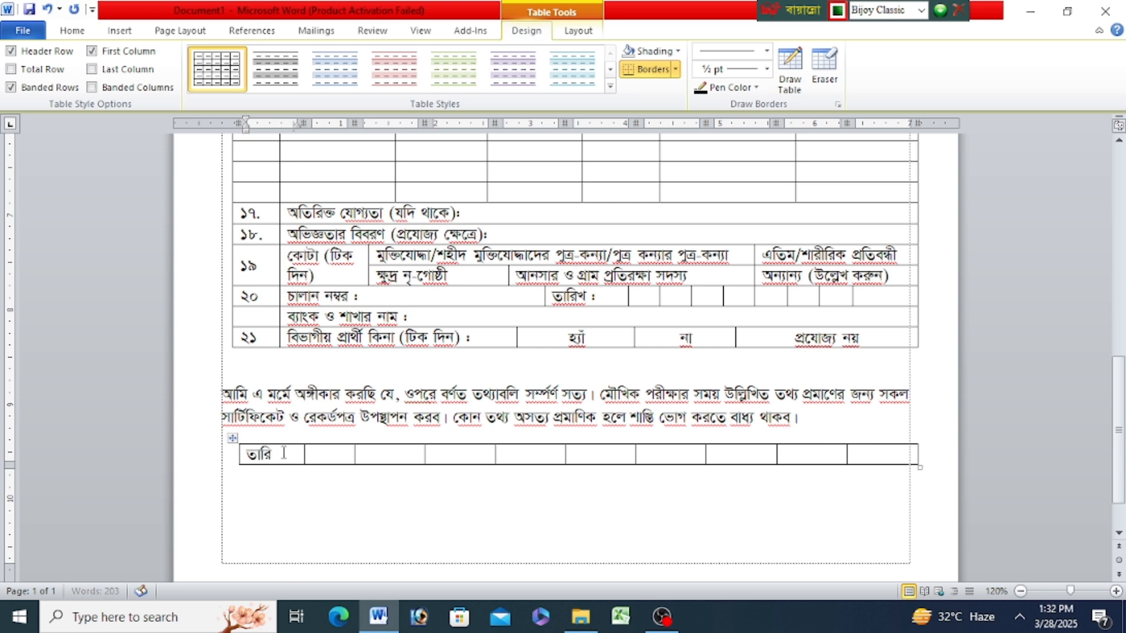
pyautogui.write('খ :')
# - Narrow the remaining nine columns of the date table into small digit boxes, ending the table well short of the page margin
pyautogui.moveTo(353, 459); pyautogui.dragTo(346, 457)
pyautogui.click(426, 455)
pyautogui.moveTo(425, 457)
pyautogui.mouseDown()
pyautogui.moveTo(384, 459)
pyautogui.moveTo(417, 460)
pyautogui.mouseUp()
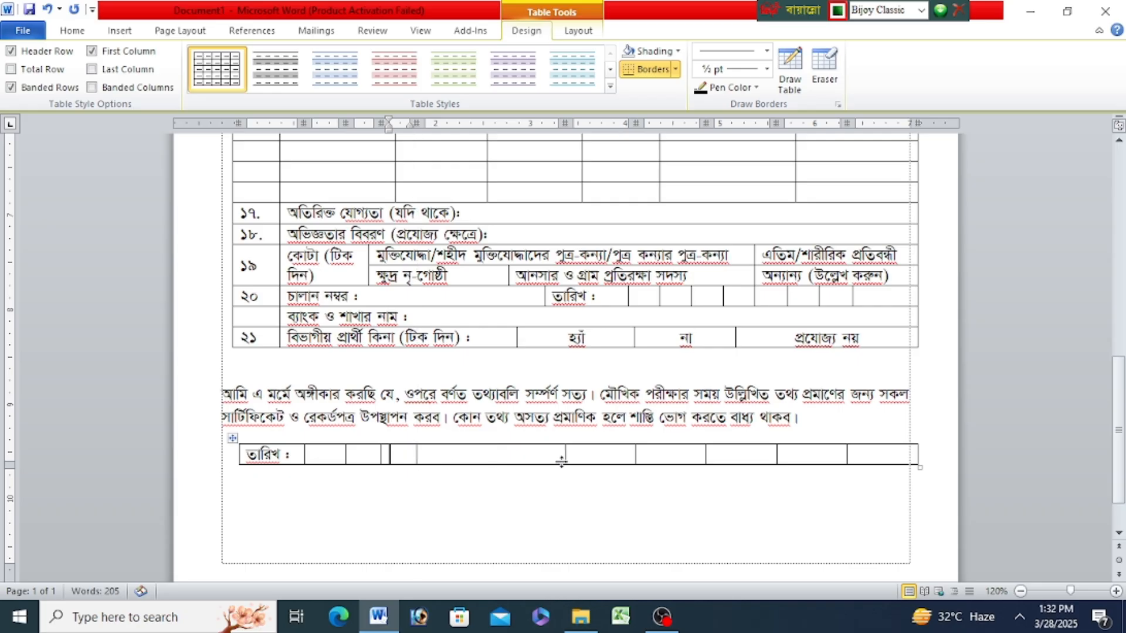
pyautogui.moveTo(563, 454); pyautogui.dragTo(446, 456)
pyautogui.moveTo(634, 455); pyautogui.dragTo(483, 459)
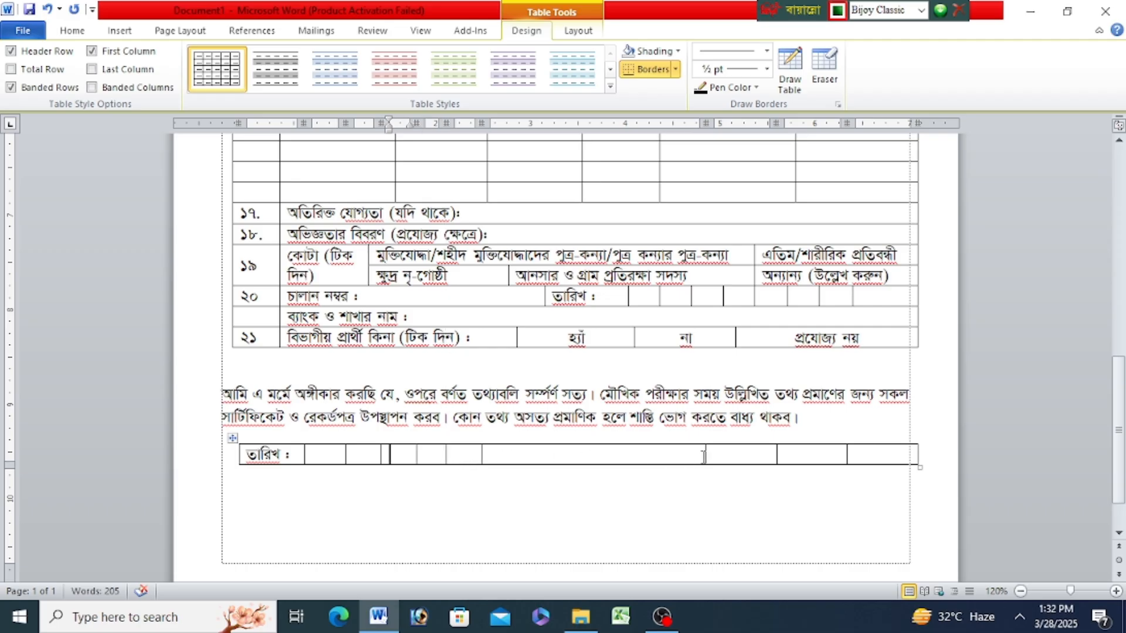
pyautogui.moveTo(705, 454); pyautogui.dragTo(512, 460)
pyautogui.moveTo(775, 456); pyautogui.dragTo(541, 459)
pyautogui.moveTo(846, 456); pyautogui.dragTo(571, 458)
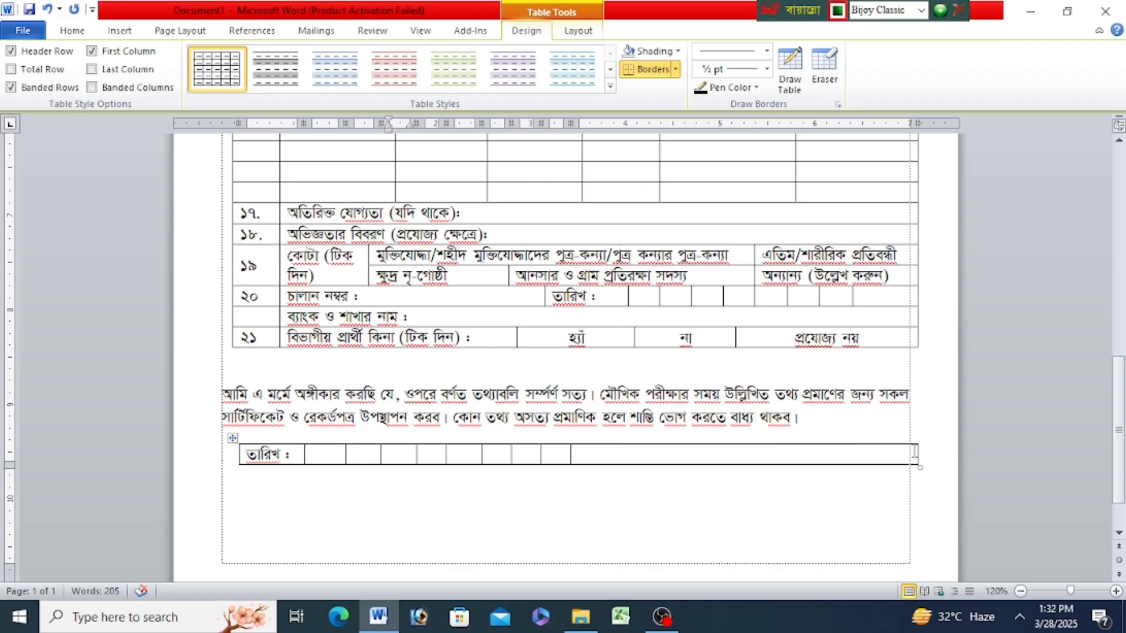
pyautogui.moveTo(917, 450); pyautogui.dragTo(595, 458)
# - Add the signature label "প্রার্থী স্বাক্ষর" below the date table and shift it toward the right page margin
pyautogui.click(633, 486)
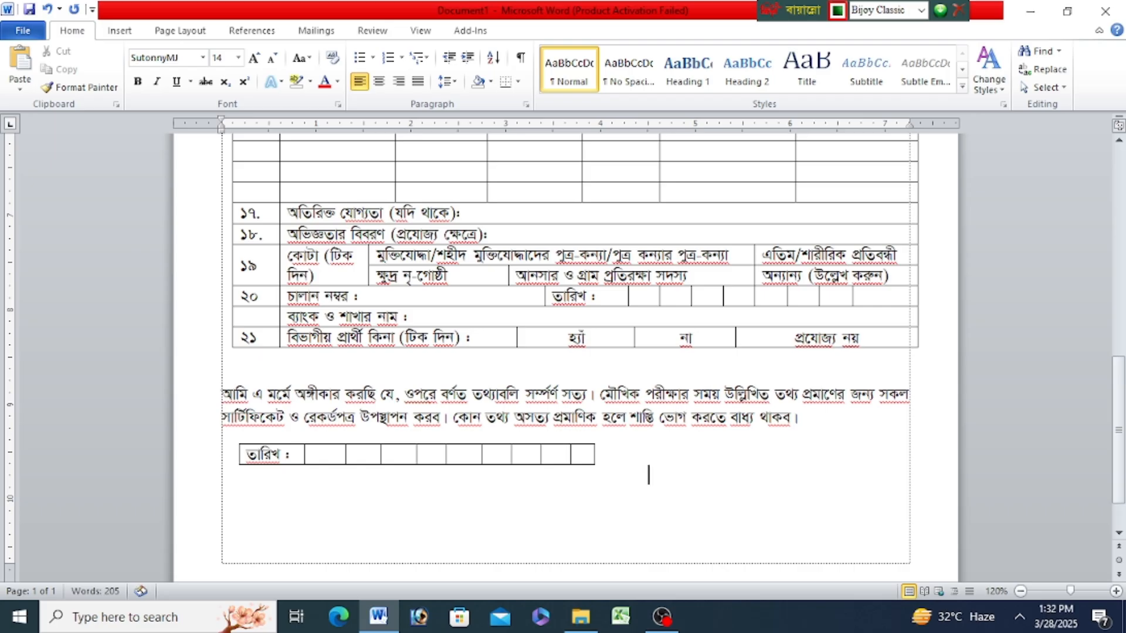
pyautogui.write('প্রার্থী')
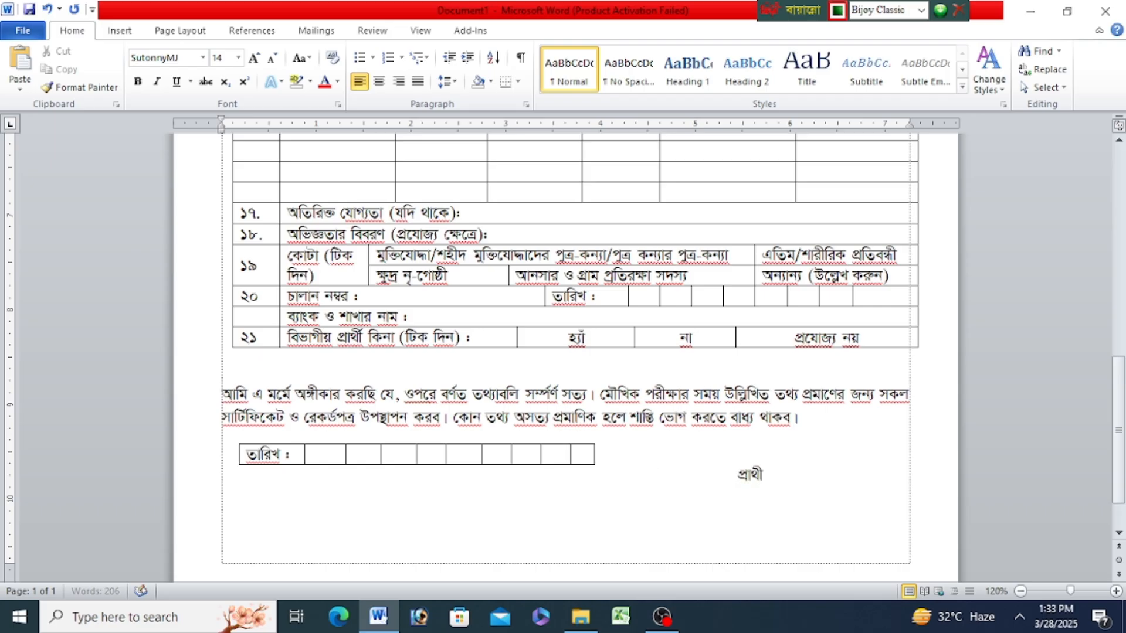
pyautogui.write(' স্বাক্ষর')
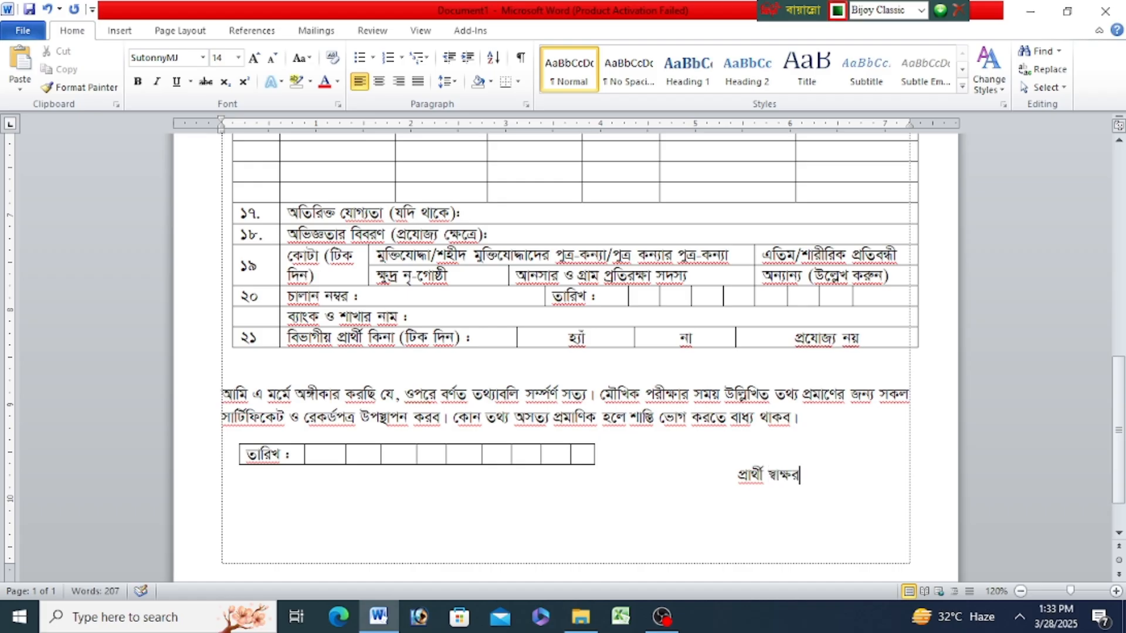
pyautogui.click(737, 475)
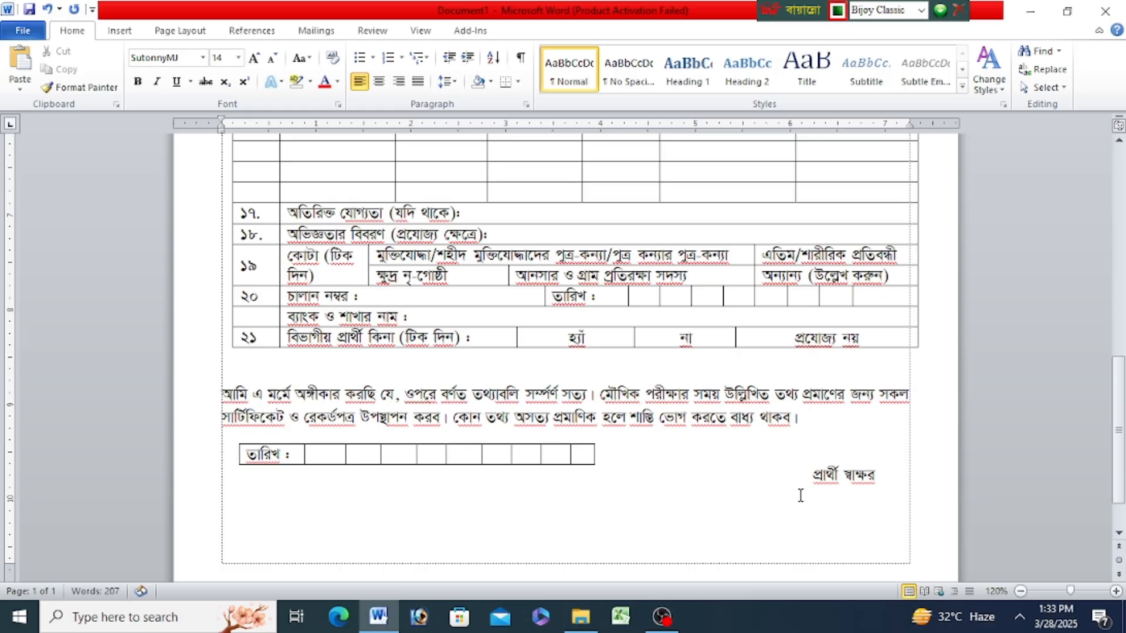
# - Add a blank line under the form title and draw a text box about 1.14" high and 1.03" wide in the page's upper-right corner
pyautogui.scroll(10, 773, 481)
pyautogui.scroll(4, 773, 481)
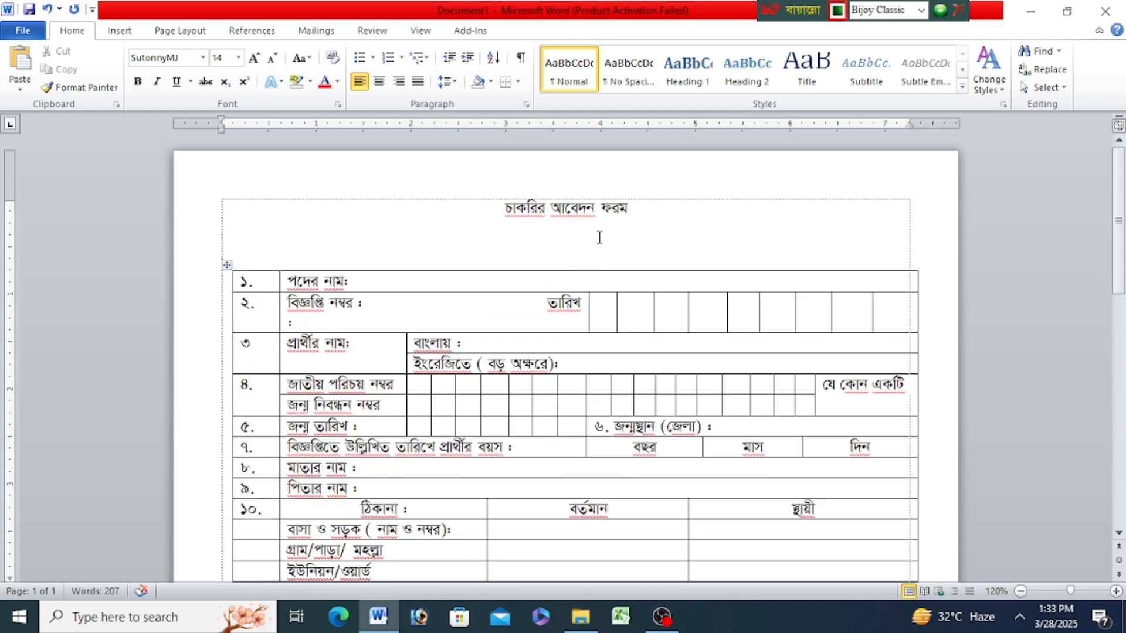
pyautogui.click(654, 212)
pyautogui.press('Return')
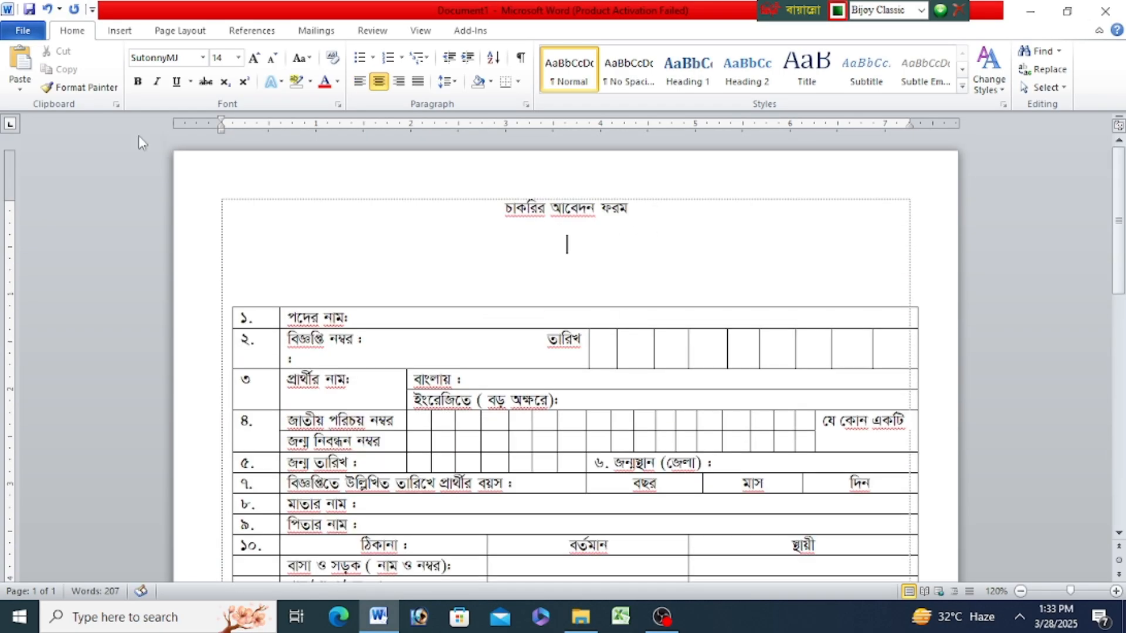
pyautogui.click(116, 33)
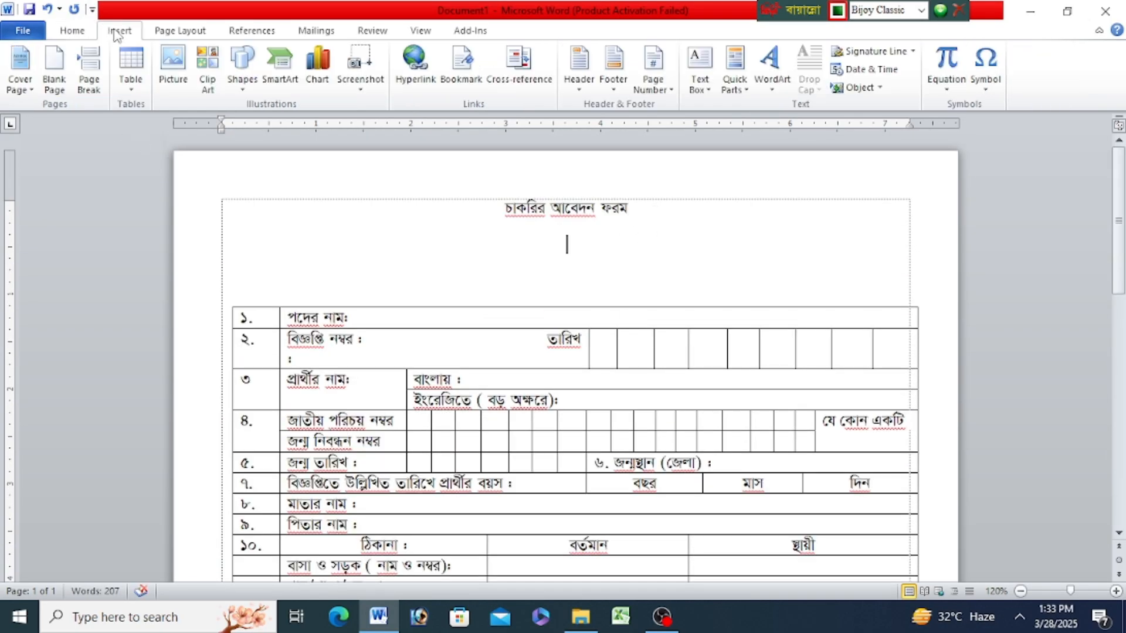
pyautogui.click(242, 79)
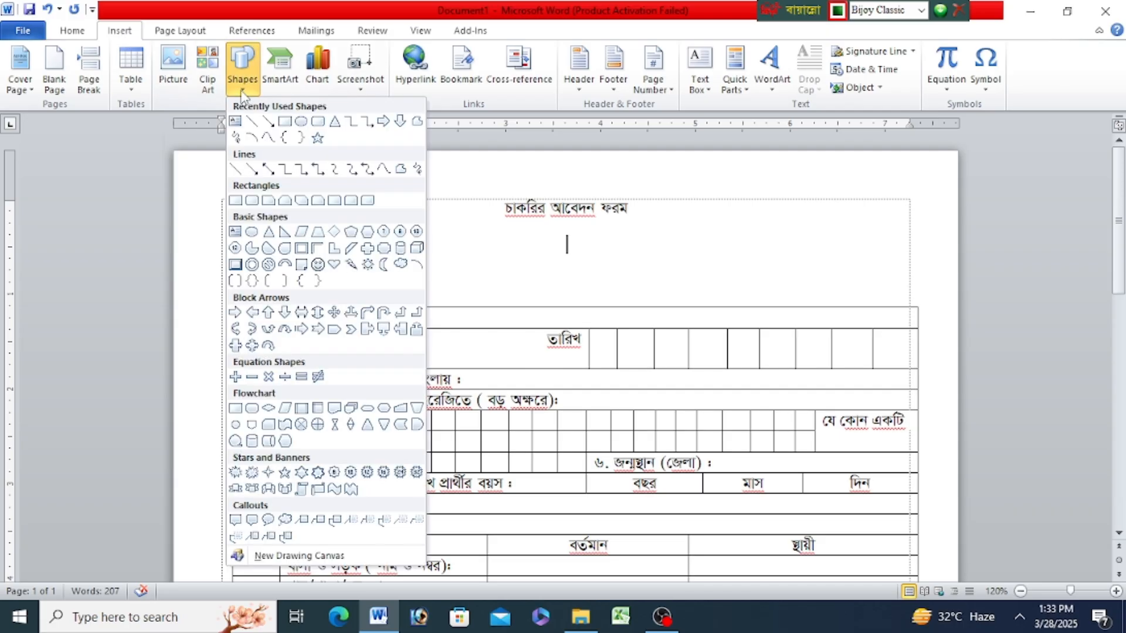
pyautogui.click(236, 121)
pyautogui.moveTo(802, 192); pyautogui.dragTo(899, 301)
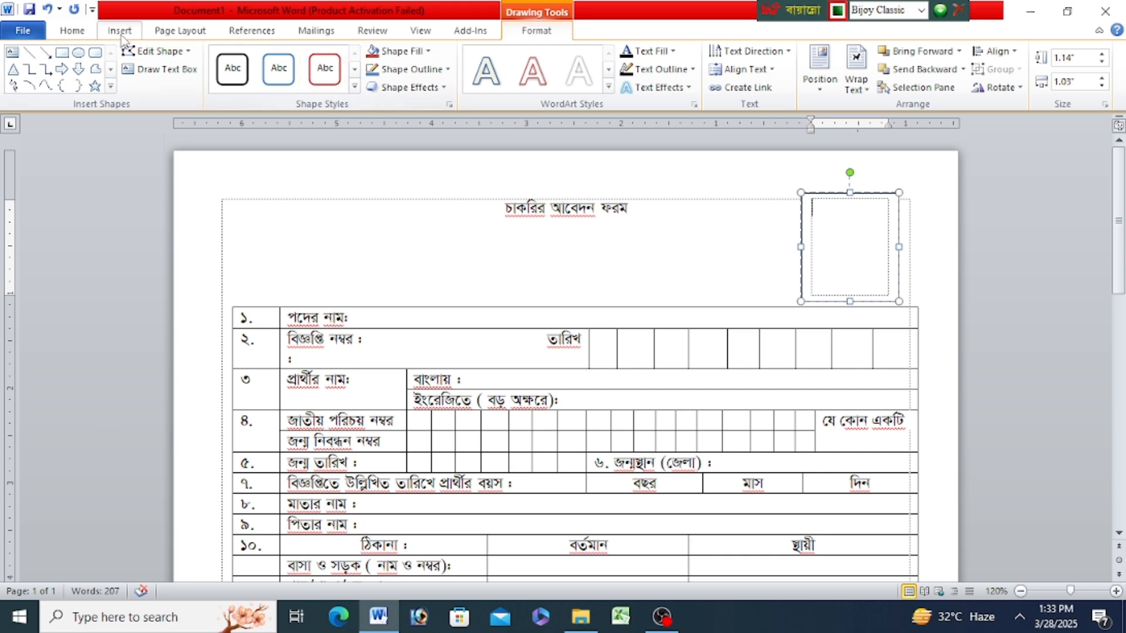
# - Set the font in the photo text box to SutonnyMJ at 14 pt
pyautogui.click(72, 31)
pyautogui.click(173, 151)
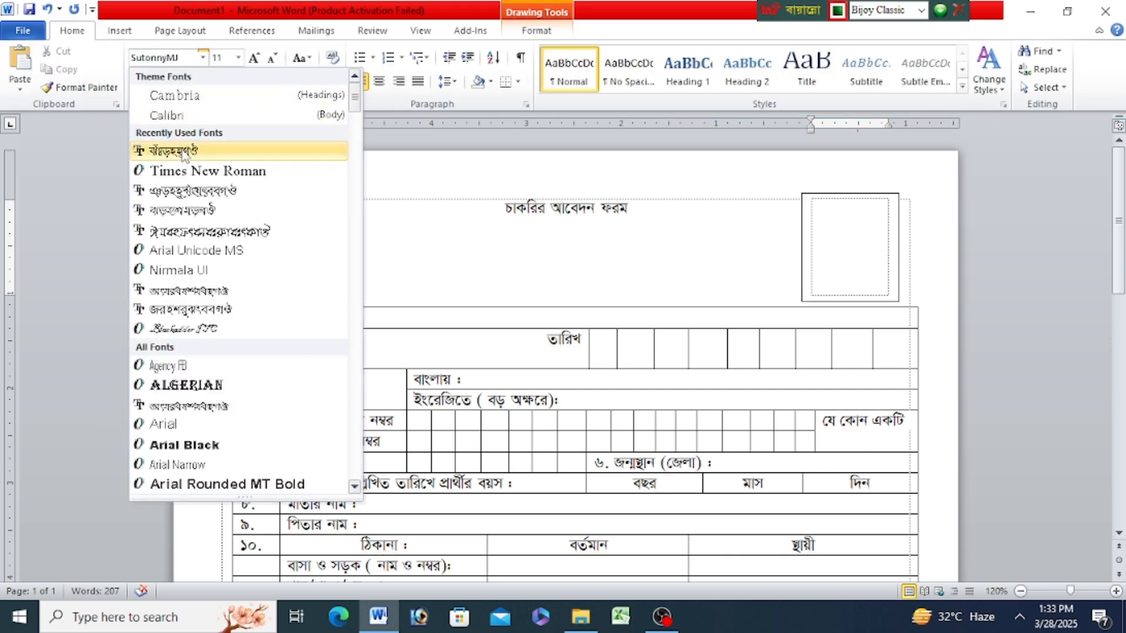
pyautogui.click(238, 58)
pyautogui.click(226, 151)
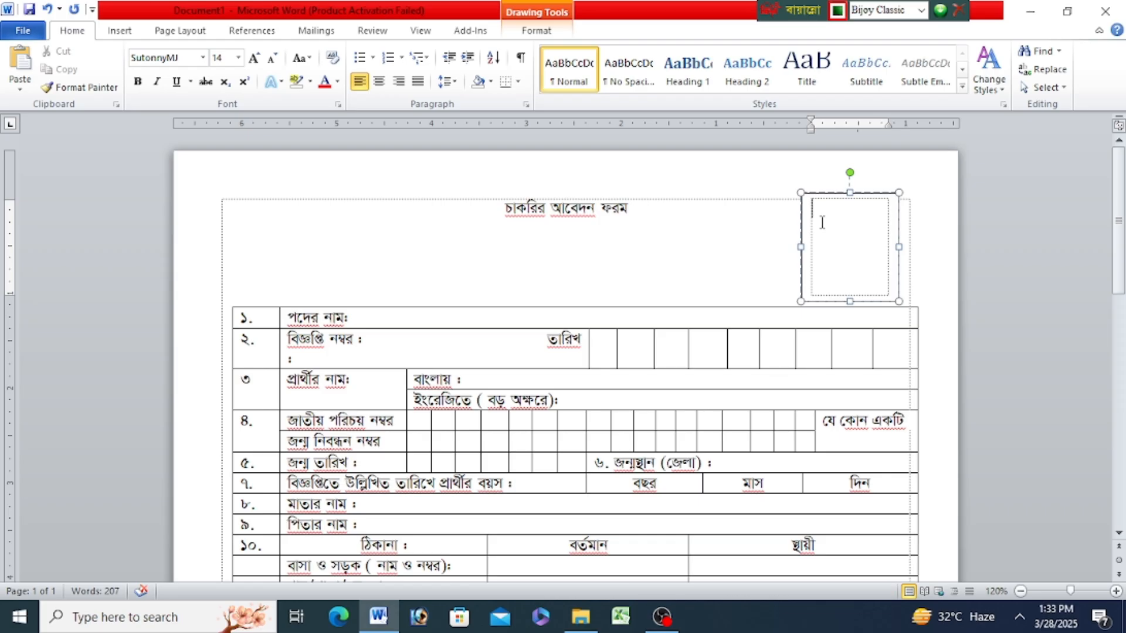
# - Fill the photo text box with "০১ কপি ছবি আঠা দিয়ে লাগাতে হবে", starting a new line after "ছবি"
pyautogui.write('01 jfh Ydh')
pyautogui.press('Return')
pyautogui.write('gf')
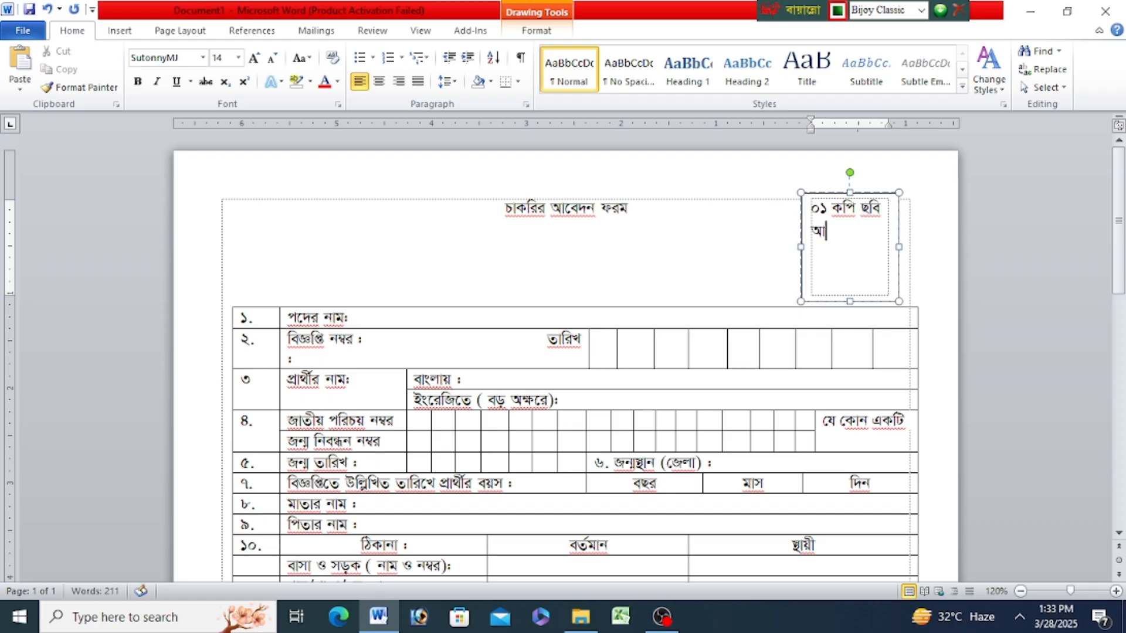
pyautogui.write('Tf dlcW')
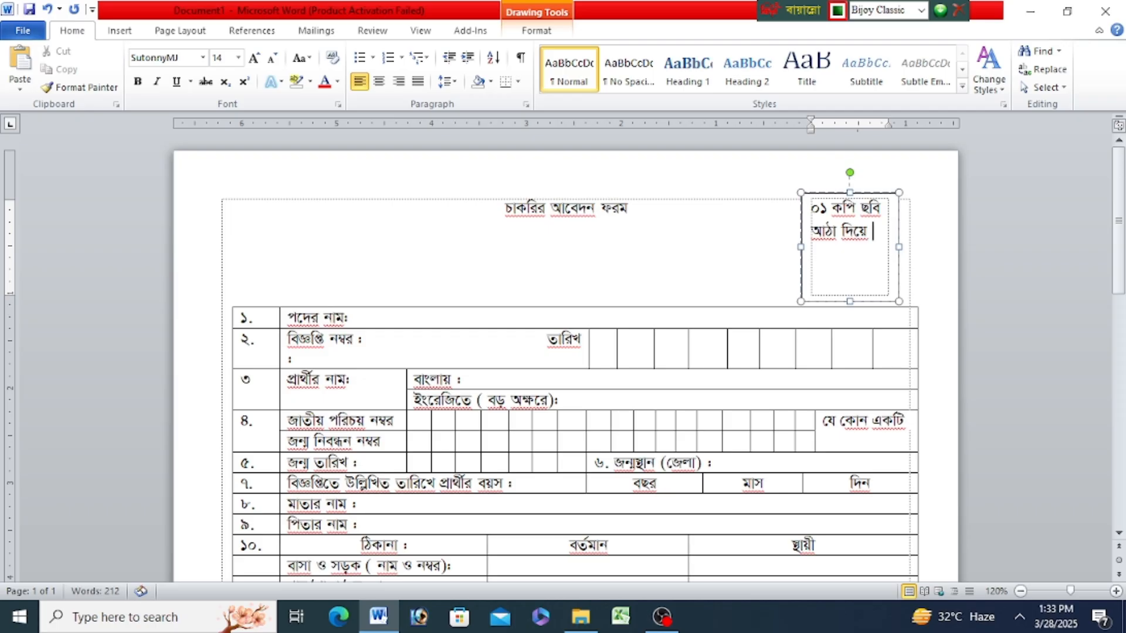
pyautogui.write(' vfo')
pyautogui.press('BackSpace')
pyautogui.write('ck i')
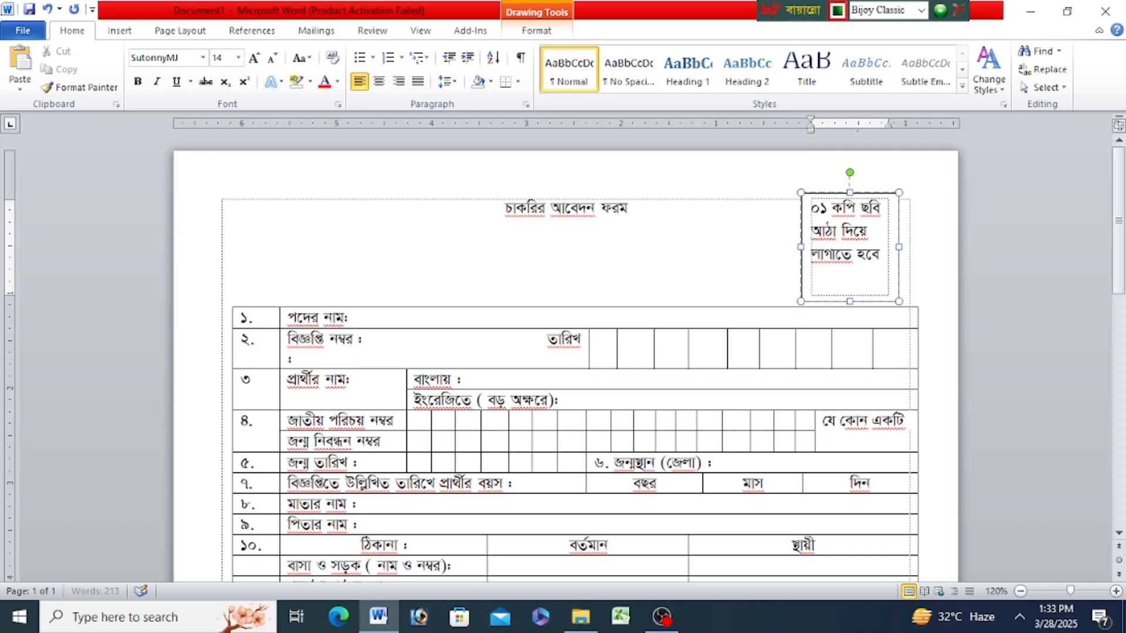
pyautogui.hotkey('ctrl', 'Home')
pyautogui.press('Return')
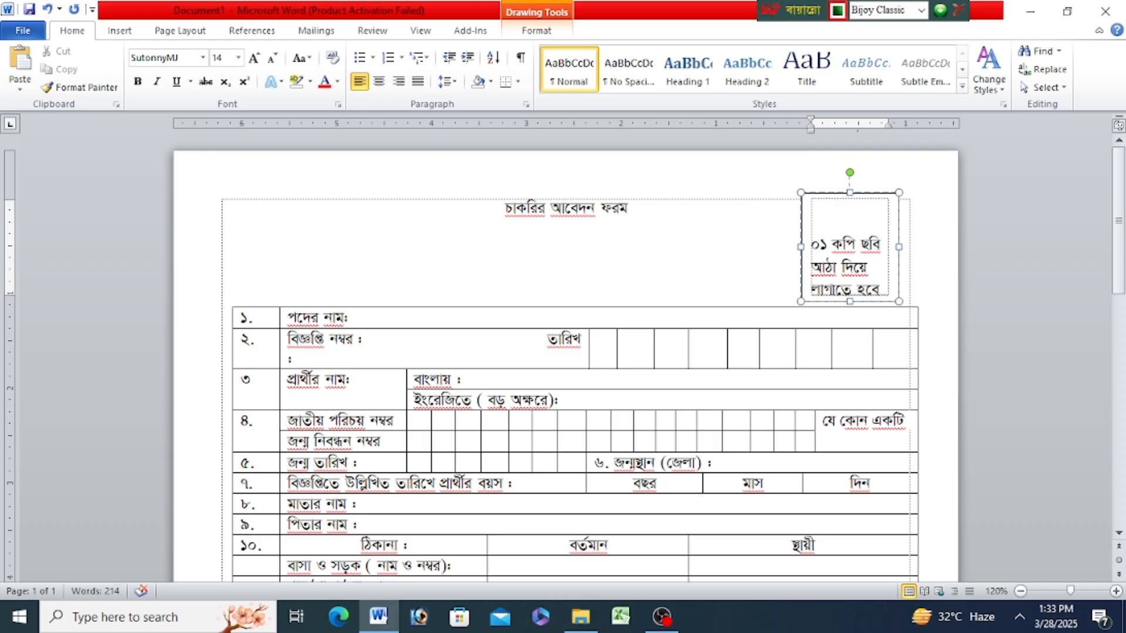
pyautogui.press('BackSpace')
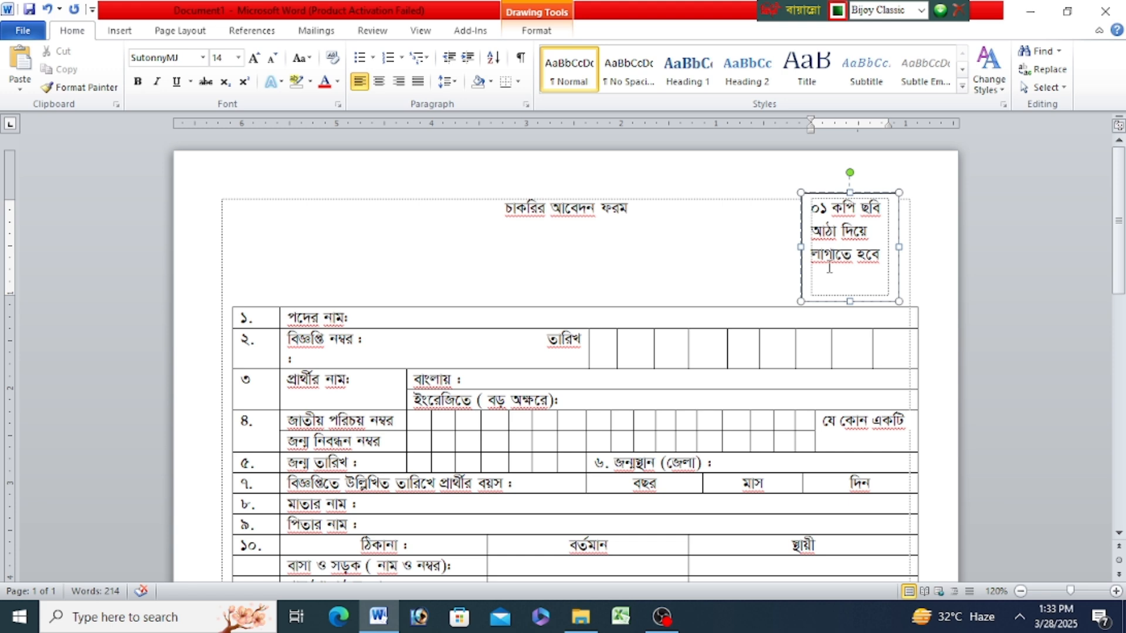
# - Insert a blank line above the photo box text and reduce that line's font size to 1 pt
pyautogui.moveTo(828, 271); pyautogui.dragTo(835, 280)
pyautogui.click(842, 286)
pyautogui.click(804, 210)
pyautogui.press('Return')
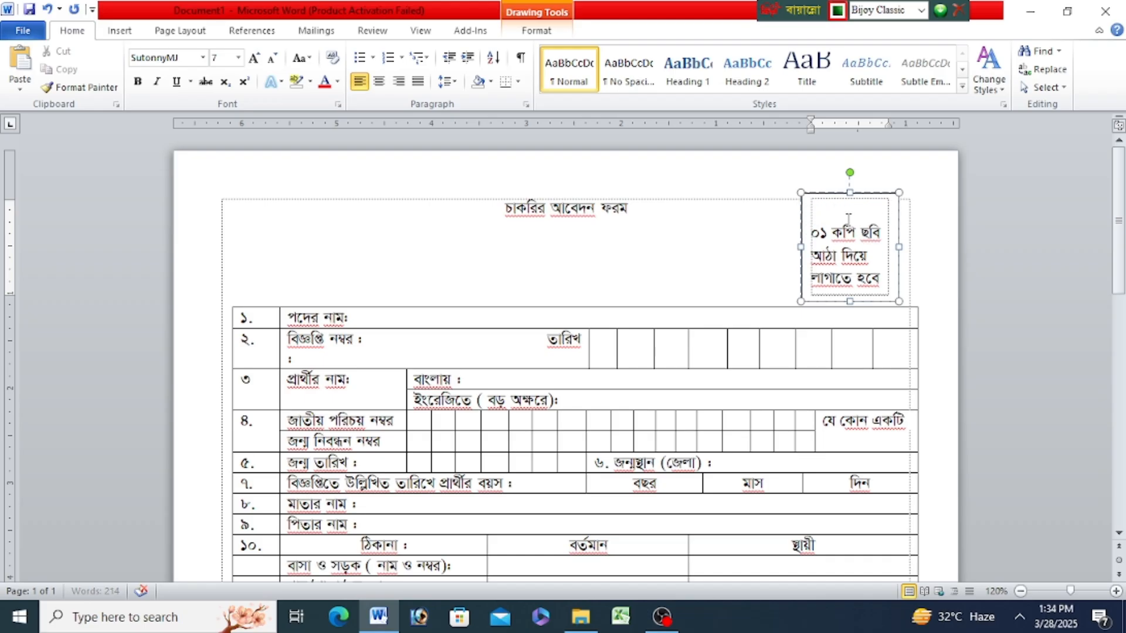
pyautogui.hotkey('ctrl', '[')
pyautogui.hotkey('ctrl', '[')
pyautogui.hotkey('ctrl', '[')
pyautogui.hotkey('ctrl', '[')
pyautogui.hotkey('ctrl', '[')
pyautogui.hotkey('ctrl', '[')
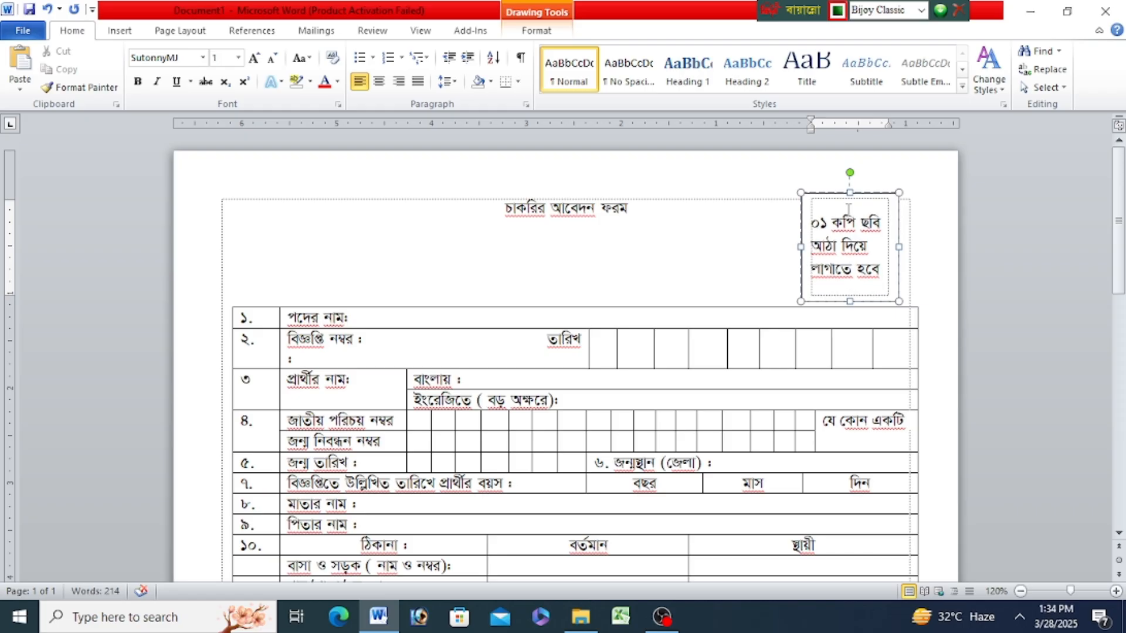
# - Make the three lines of text in the photo box bold and center them
pyautogui.moveTo(813, 218); pyautogui.dragTo(879, 273)
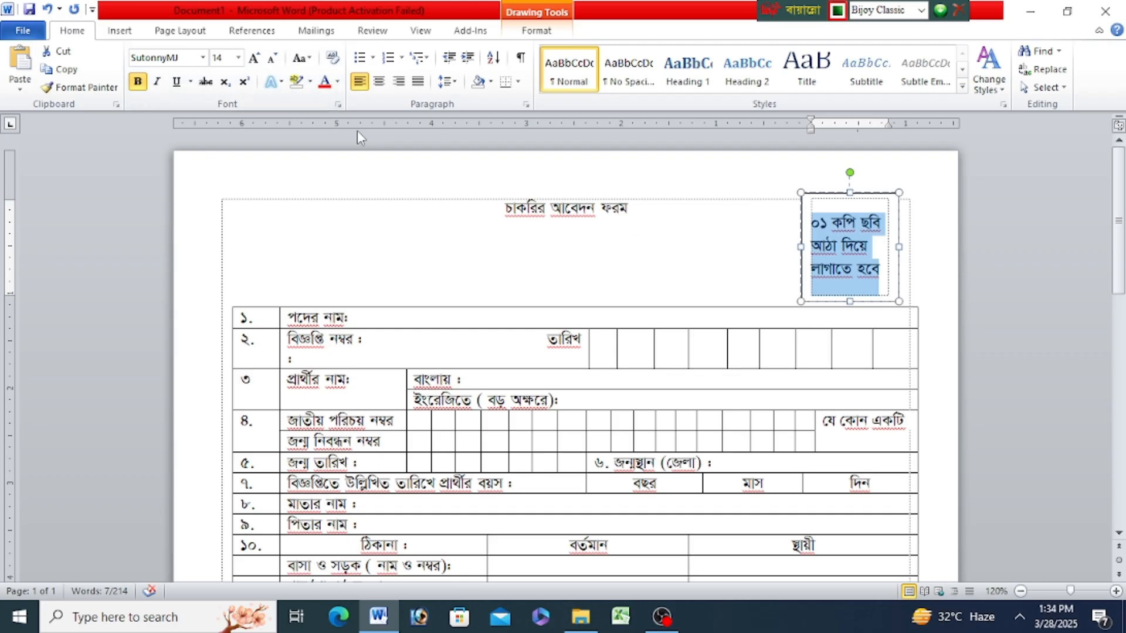
pyautogui.click(379, 82)
pyautogui.click(833, 246)
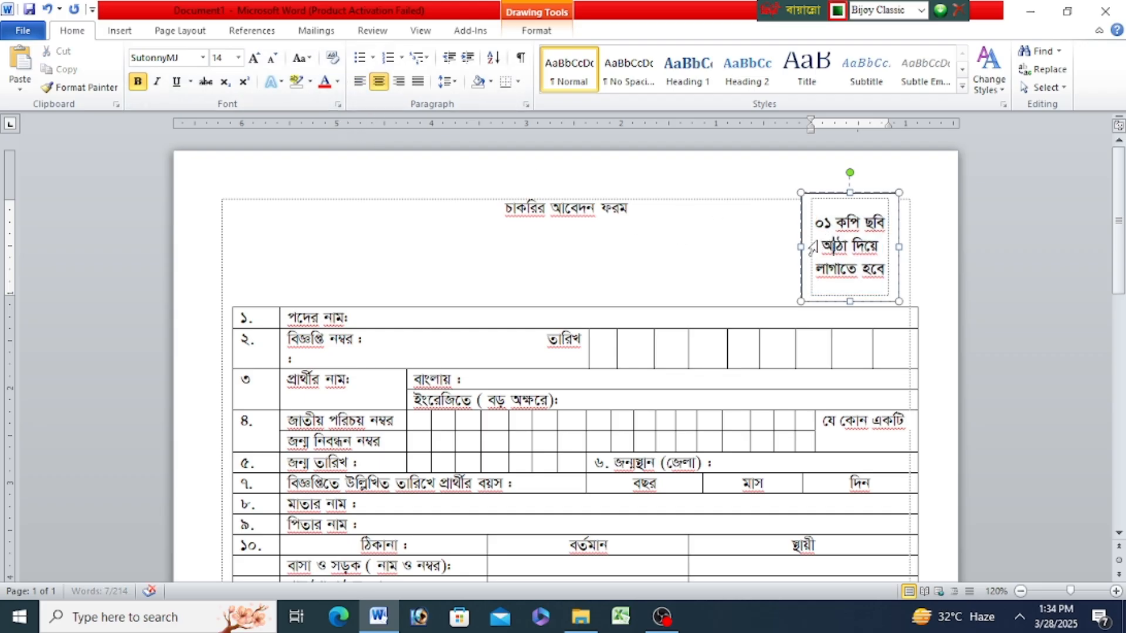
pyautogui.click(572, 261)
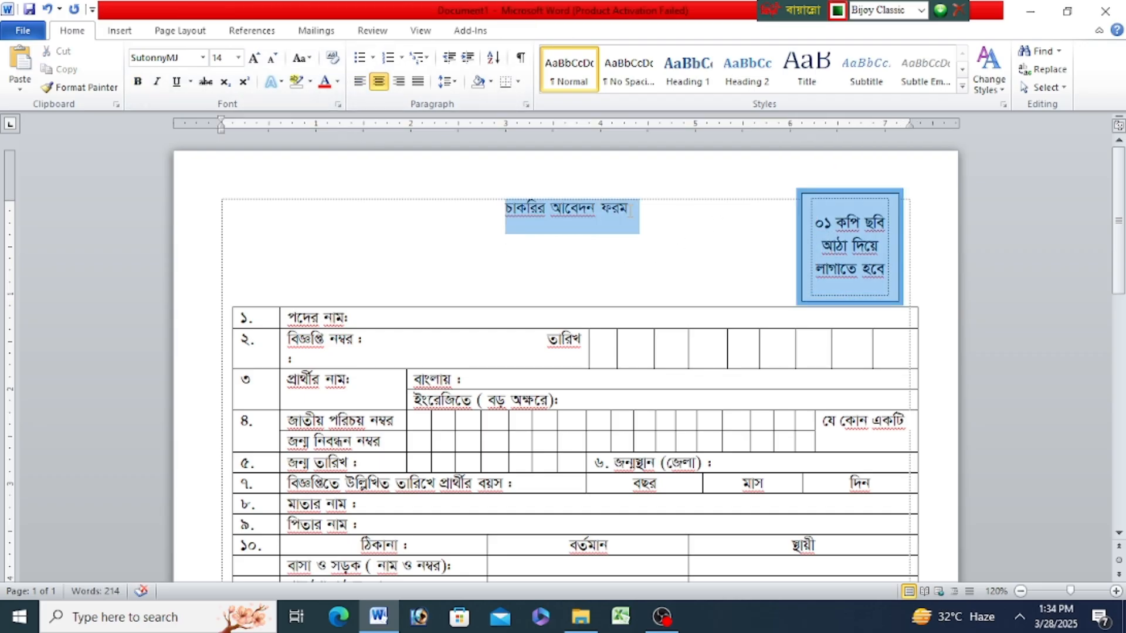
# - Increase the font size of the title "চাকরির আবেদন ফরম" to 16 pt
pyautogui.moveTo(506, 219); pyautogui.dragTo(631, 217)
pyautogui.click(523, 221)
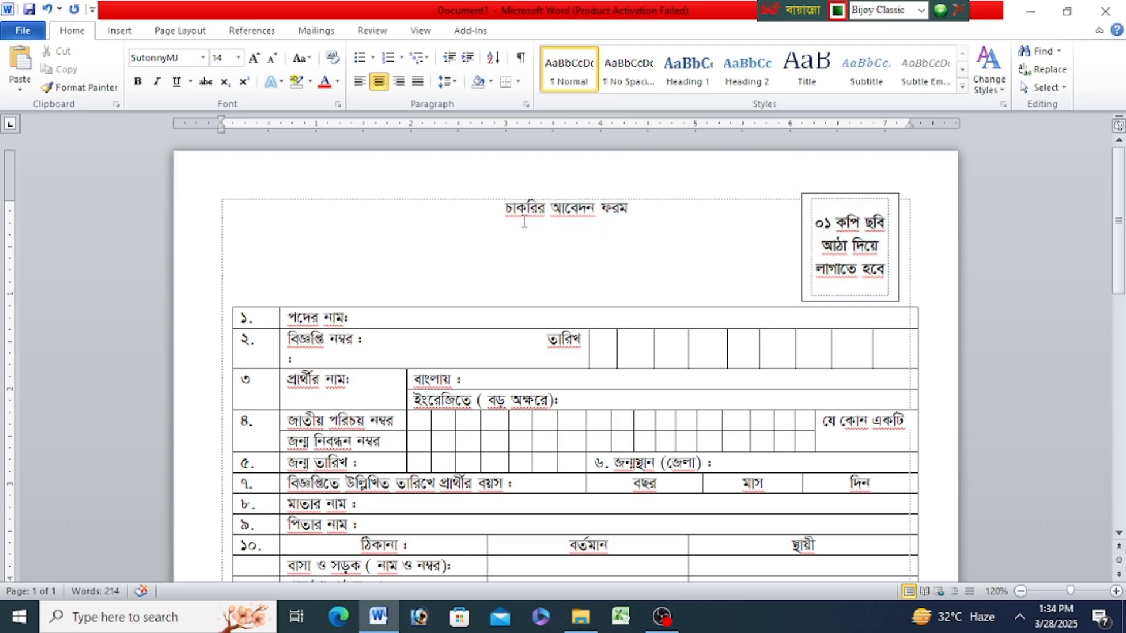
pyautogui.moveTo(501, 209); pyautogui.dragTo(618, 215)
pyautogui.hotkey('ctrl', 'shift', '.')
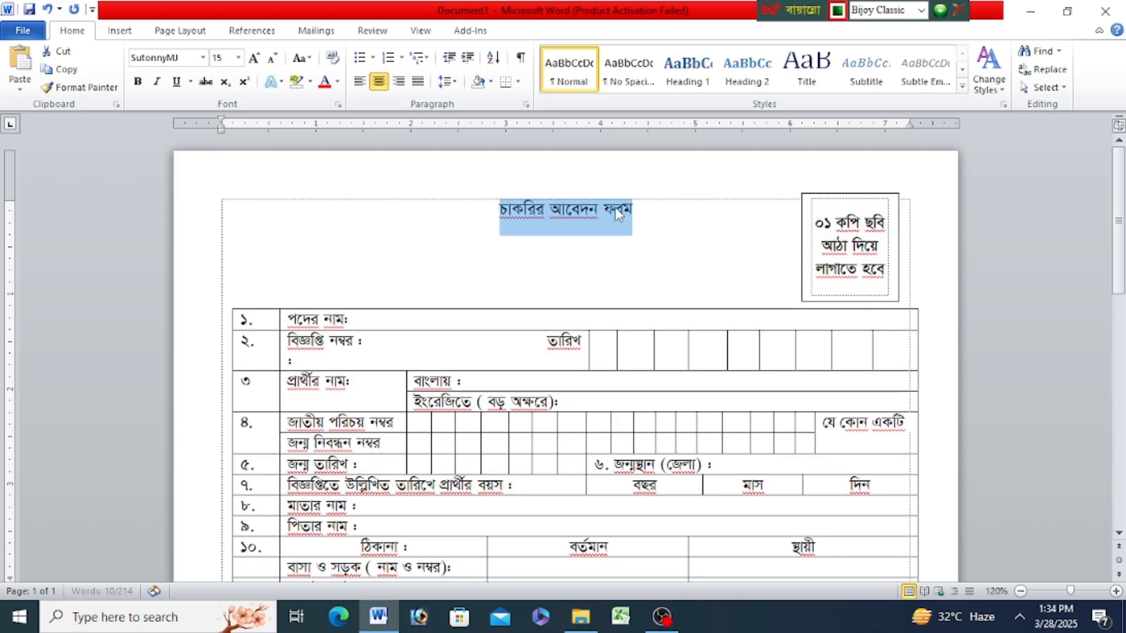
pyautogui.click(598, 262)
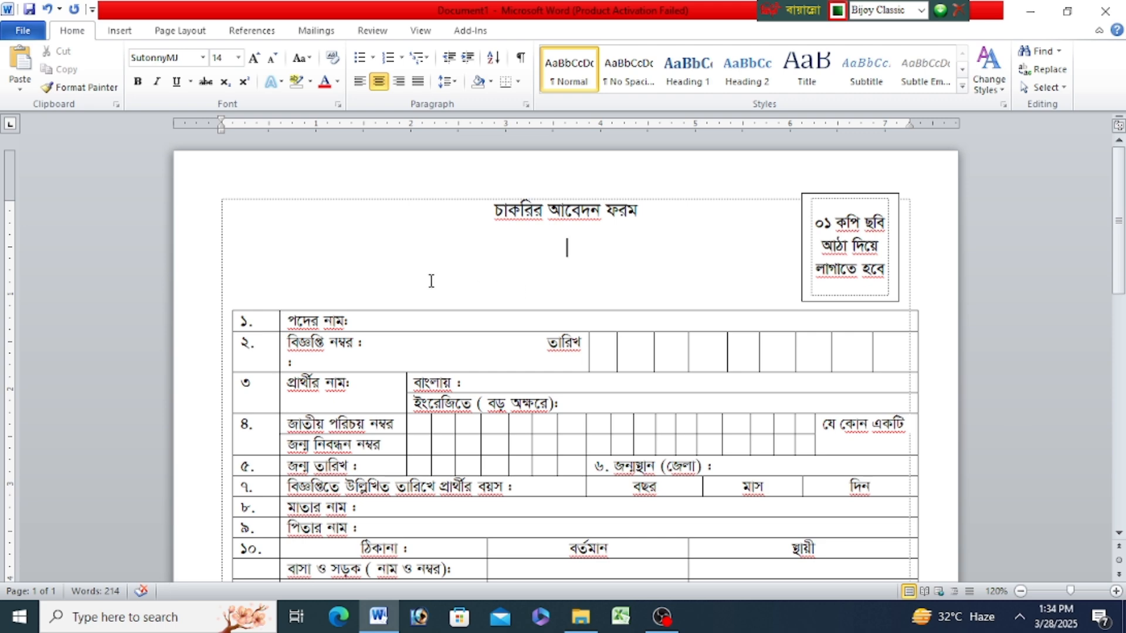
# - Merge the serial-number cells beside the address rows into one cell for "১০." and align it vertically centered at the left
pyautogui.scroll(-5, 432, 280)
pyautogui.moveTo(255, 277); pyautogui.dragTo(258, 415)
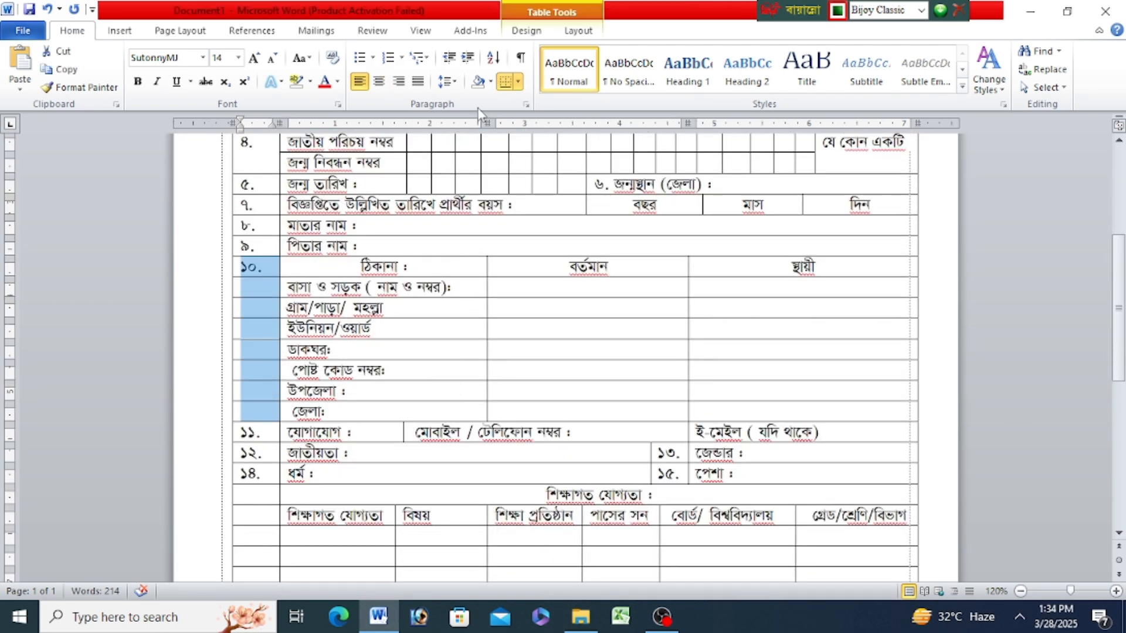
pyautogui.click(578, 31)
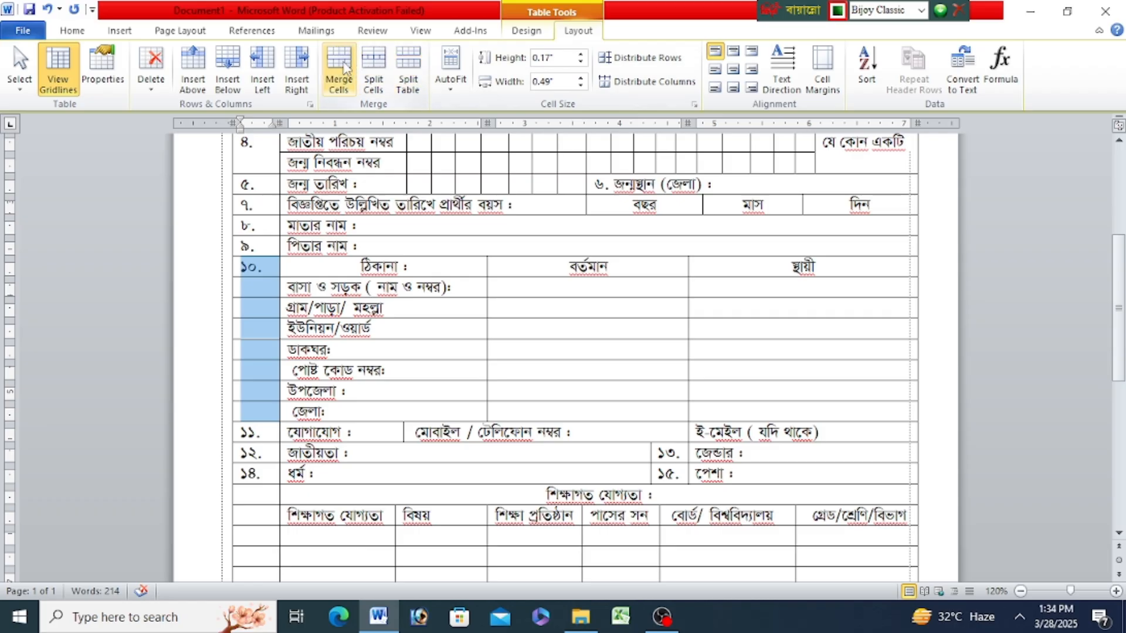
pyautogui.click(339, 69)
pyautogui.click(716, 70)
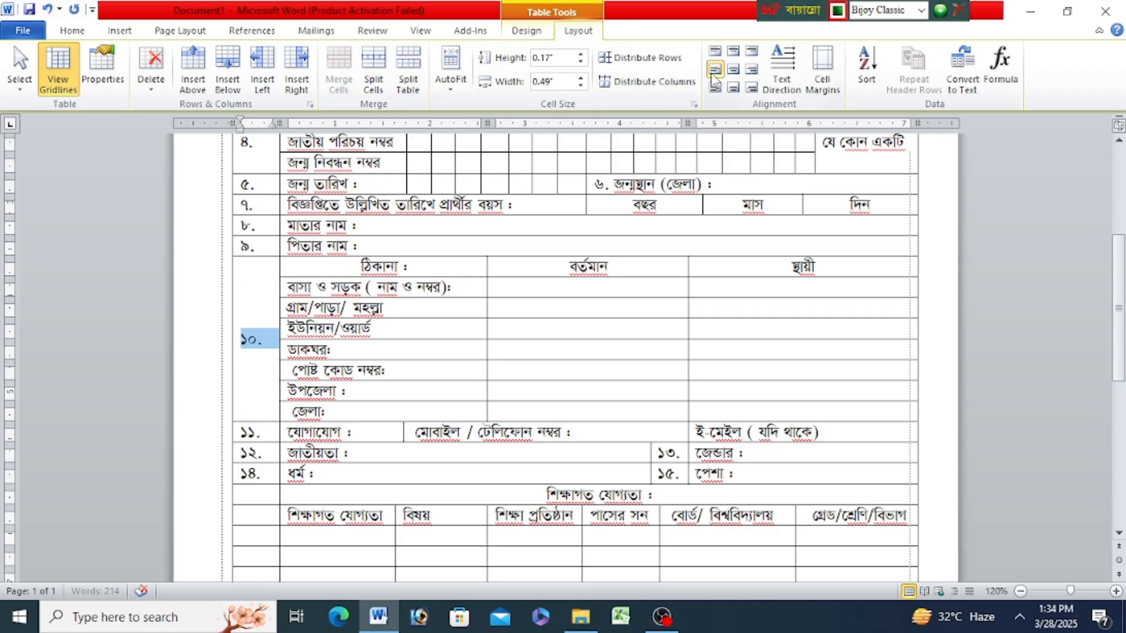
# - Enter the serial number "১৬." in the empty first cell of the "শিক্ষাগত যোগ্যতা" heading row
pyautogui.scroll(-1, 329, 375)
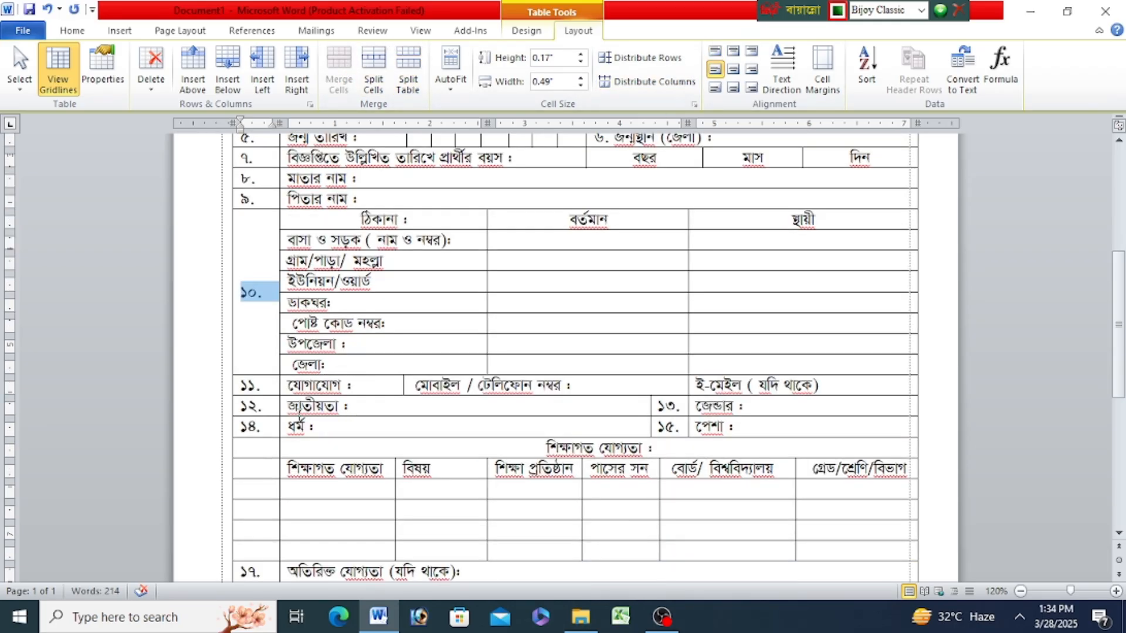
pyautogui.scroll(-2, 299, 418)
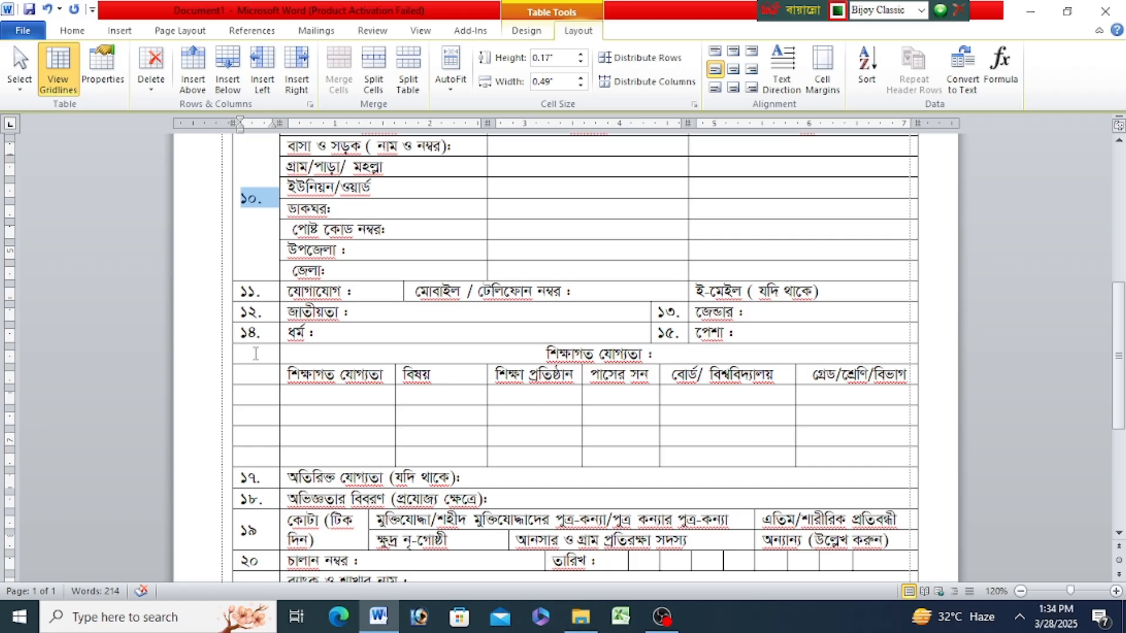
pyautogui.click(255, 354)
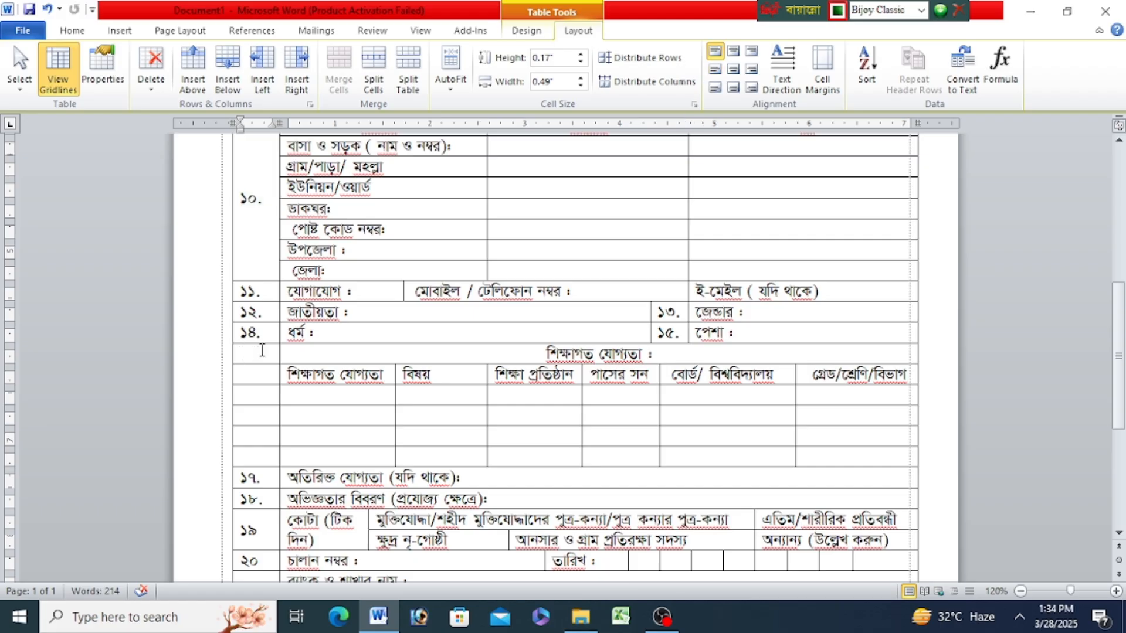
pyautogui.write('১৬.')
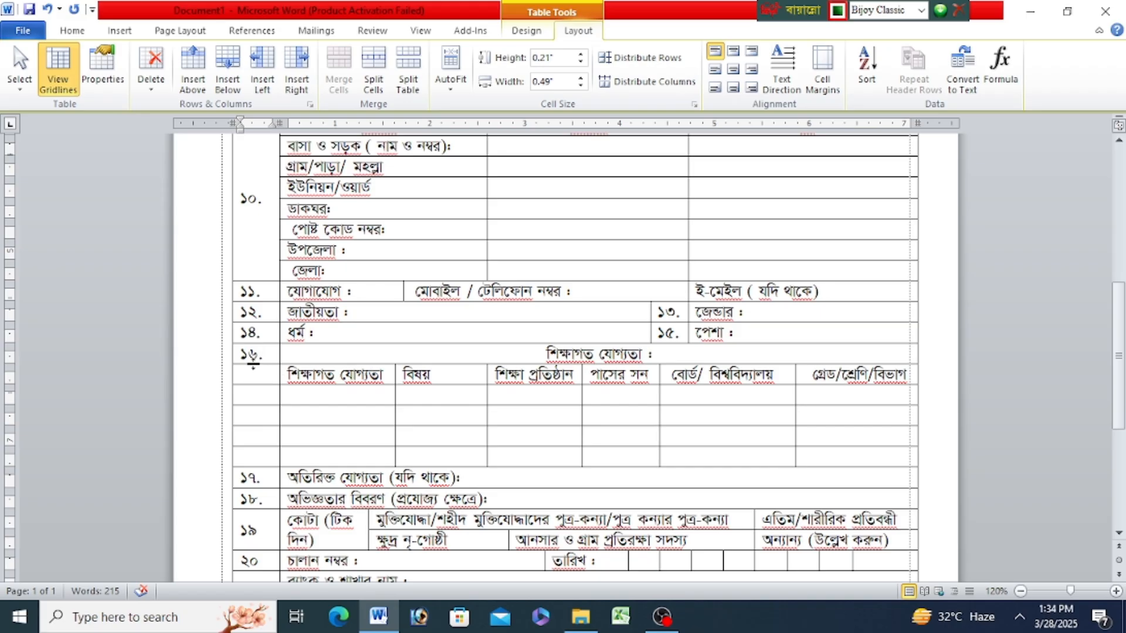
# - Merge the "১৬." cell with the empty cells below it down to row ১৭ and align the number vertically centered at the left
pyautogui.moveTo(258, 361); pyautogui.dragTo(262, 449)
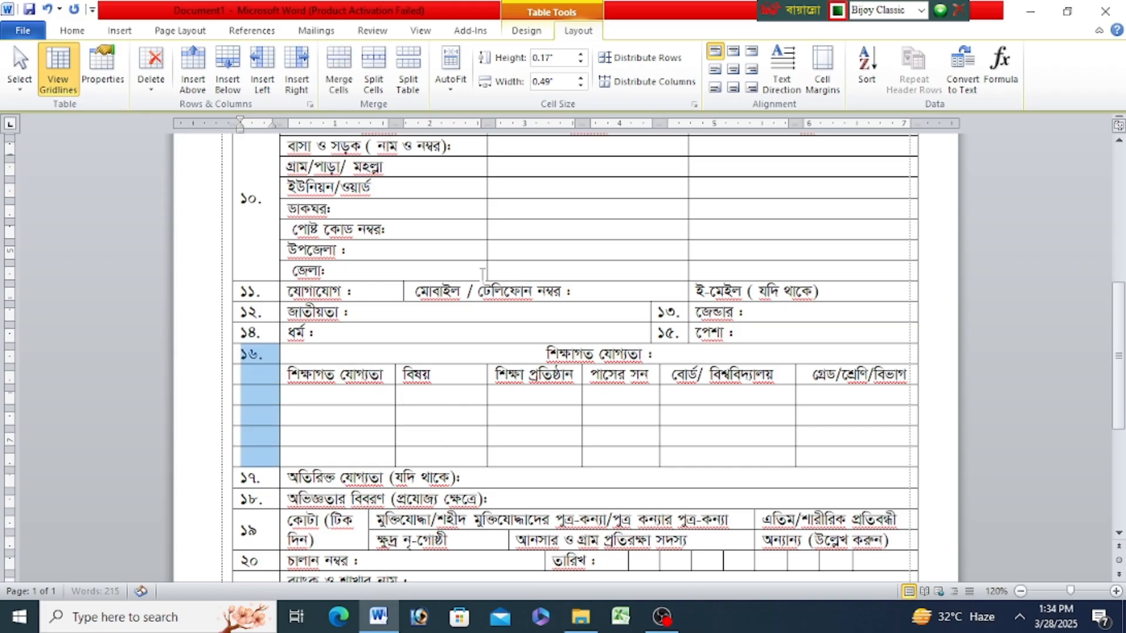
pyautogui.click(338, 68)
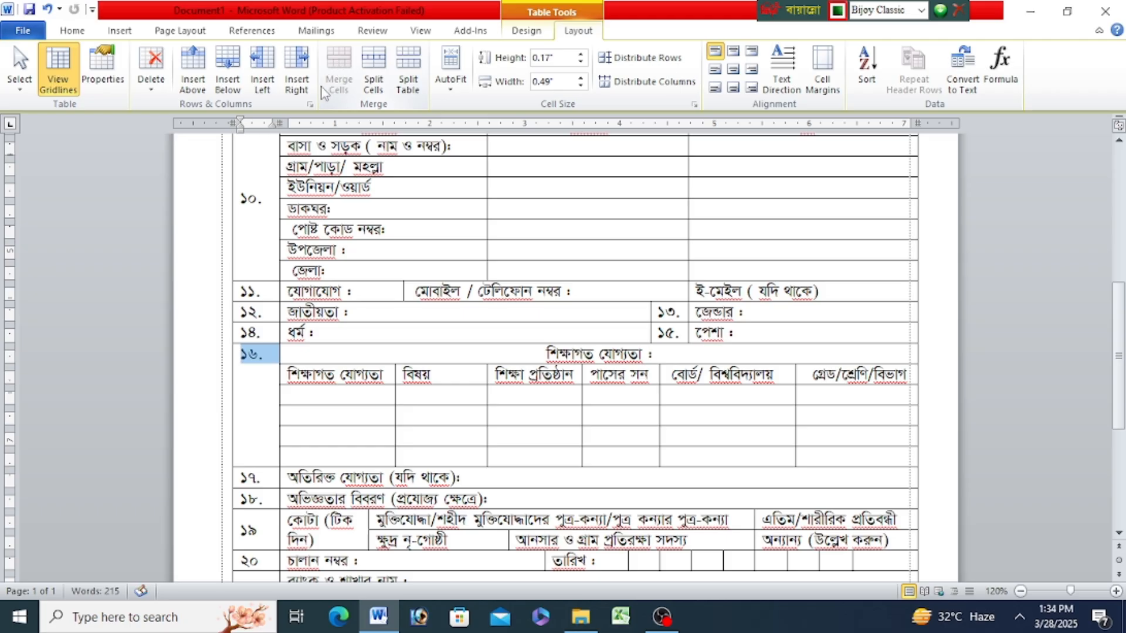
pyautogui.click(715, 69)
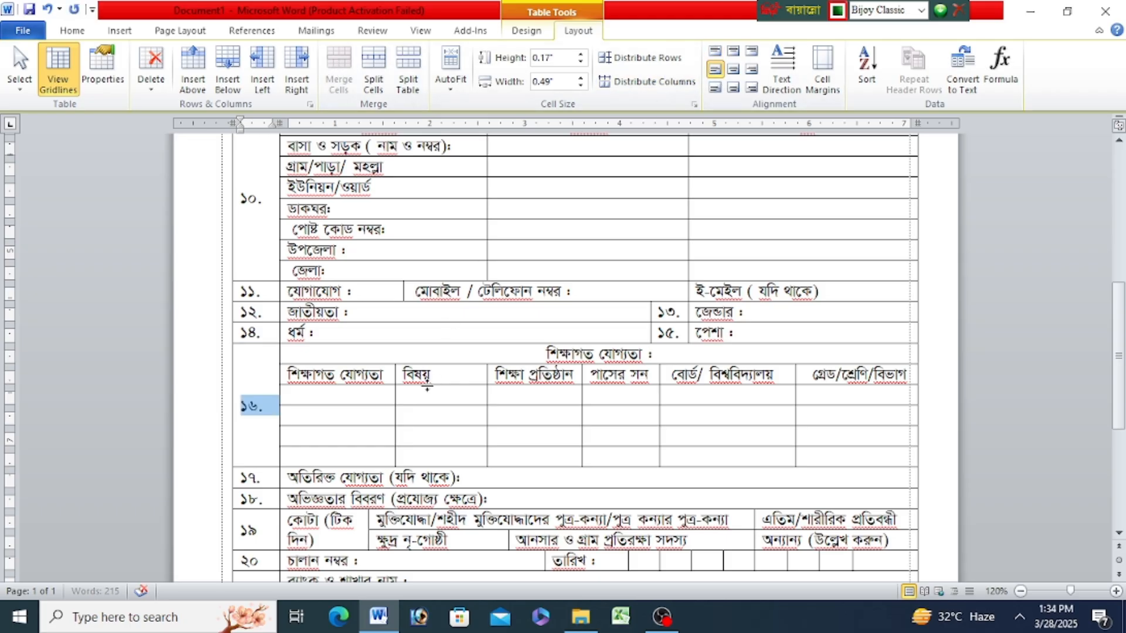
pyautogui.click(427, 374)
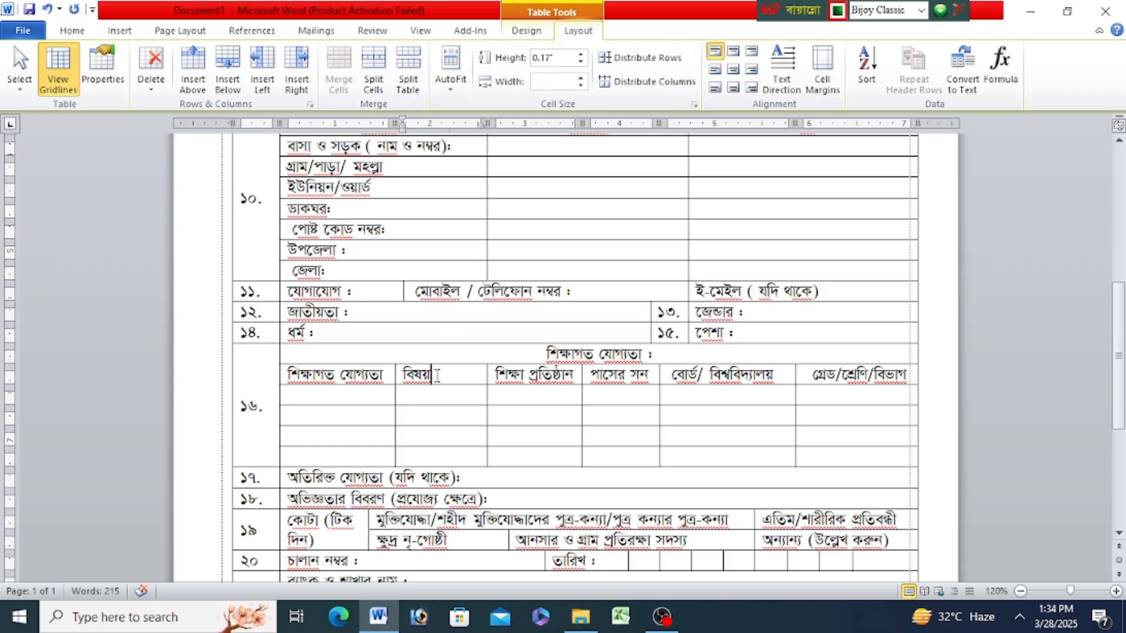
pyautogui.scroll(10, 446, 375)
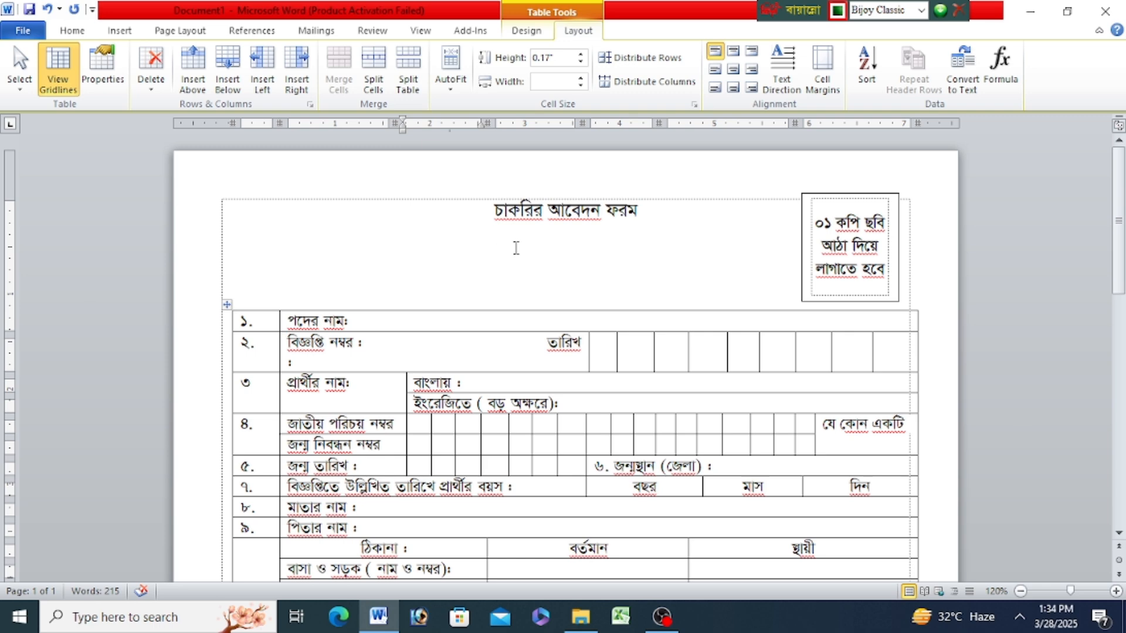
pyautogui.moveTo(497, 206); pyautogui.dragTo(568, 194)
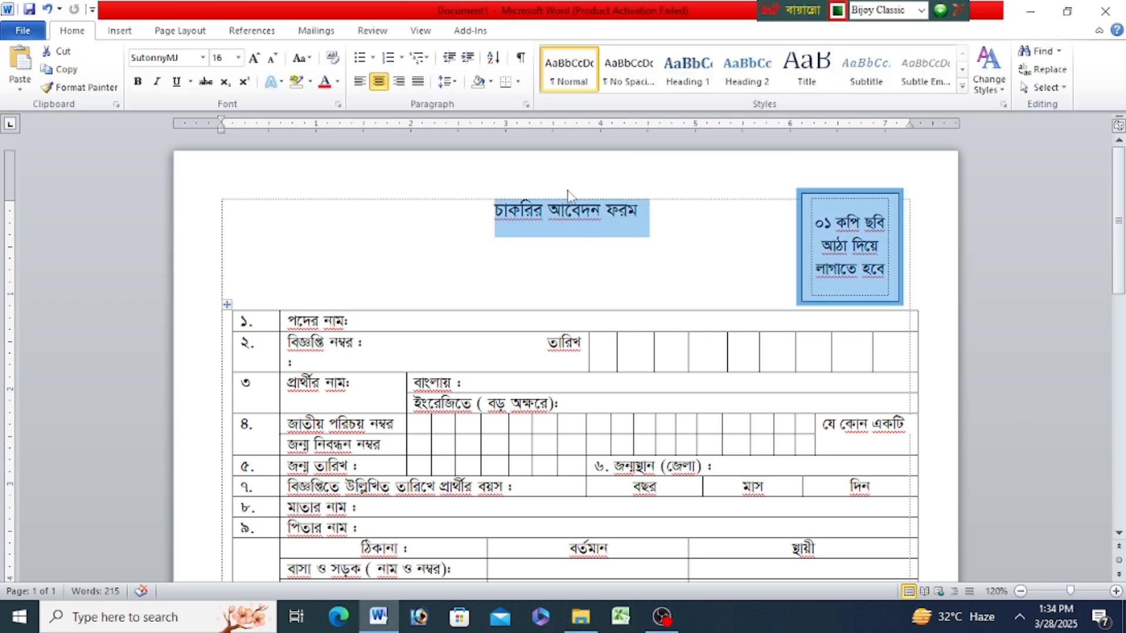
pyautogui.click(561, 265)
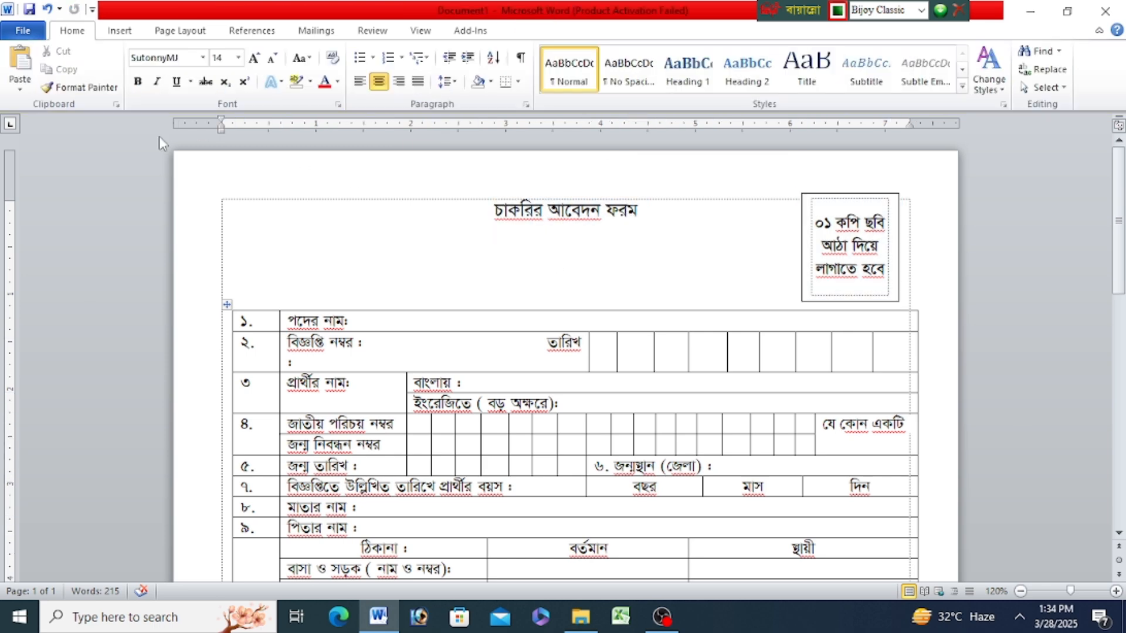
# - Examine the whole form's layout in the print preview at 80% zoom, then return to editing
pyautogui.click(23, 30)
pyautogui.click(45, 247)
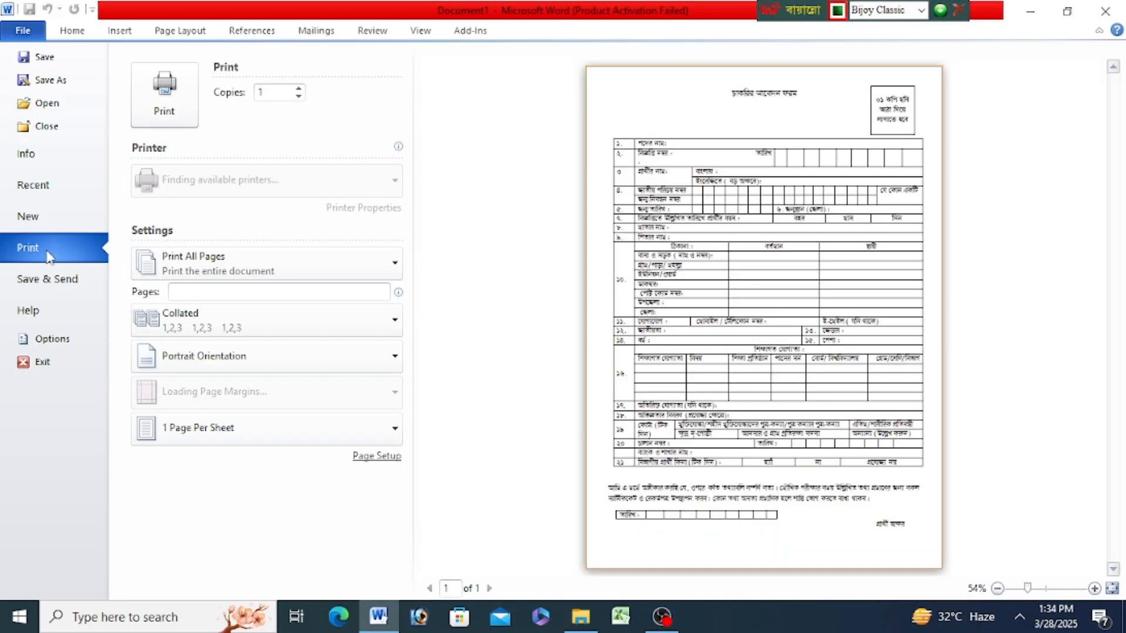
pyautogui.click(1094, 588)
pyautogui.click(1095, 588)
pyautogui.scroll(-4, 902, 372)
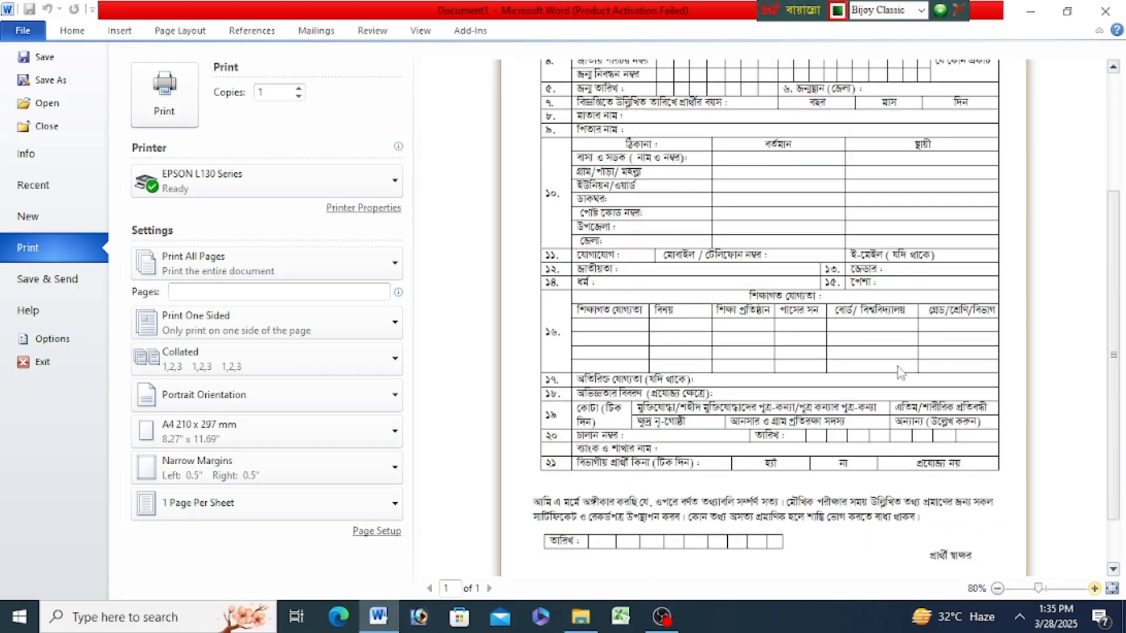
pyautogui.scroll(5, 899, 374)
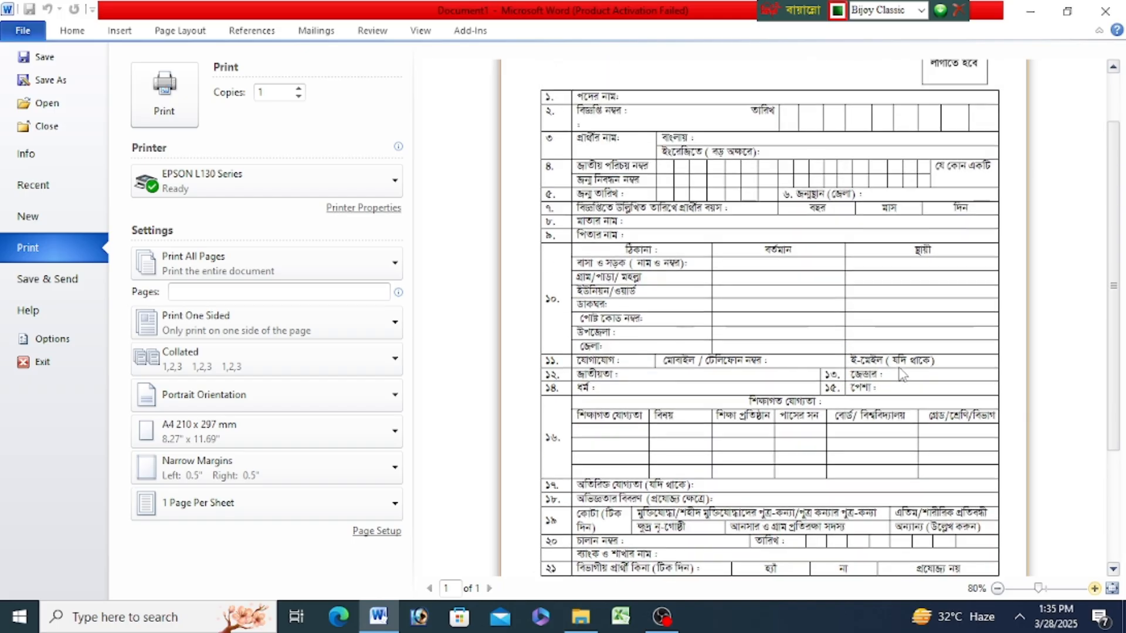
pyautogui.scroll(-1, 901, 375)
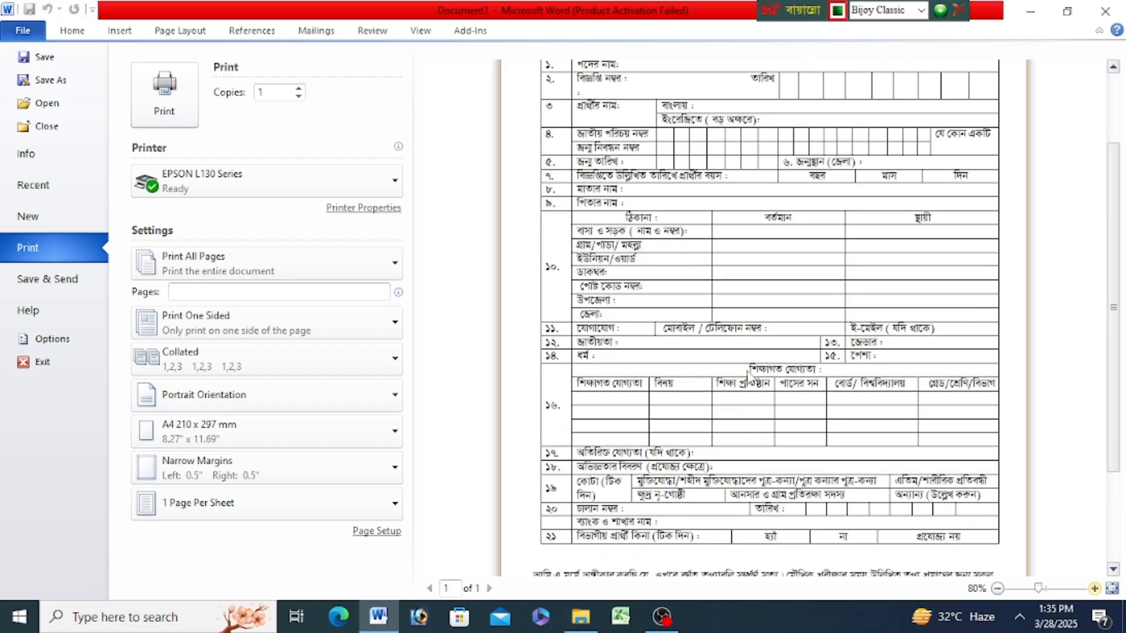
pyautogui.scroll(1, 733, 358)
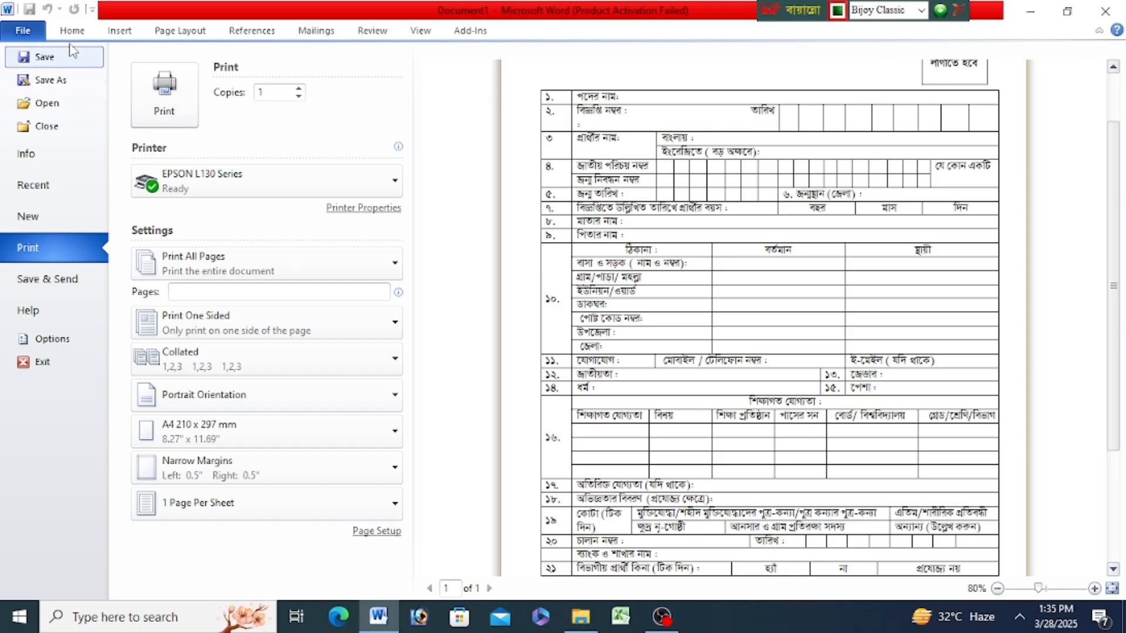
pyautogui.click(27, 32)
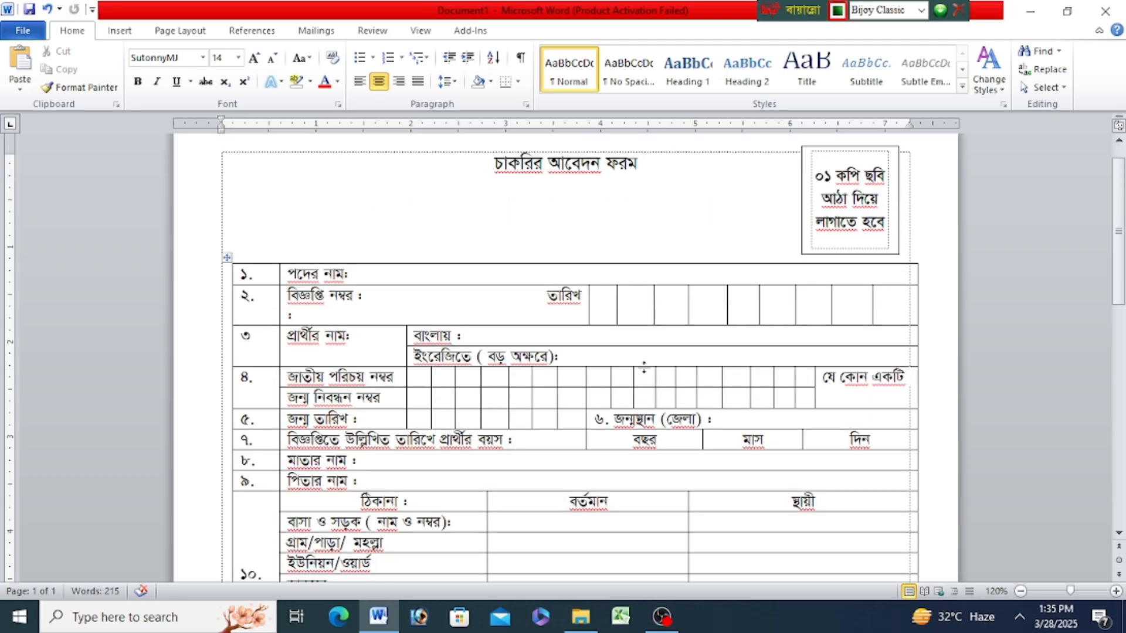
# - Delete the extra spaces before "তারিখ" in row ২ so that its colon fits on the same line
pyautogui.click(537, 298)
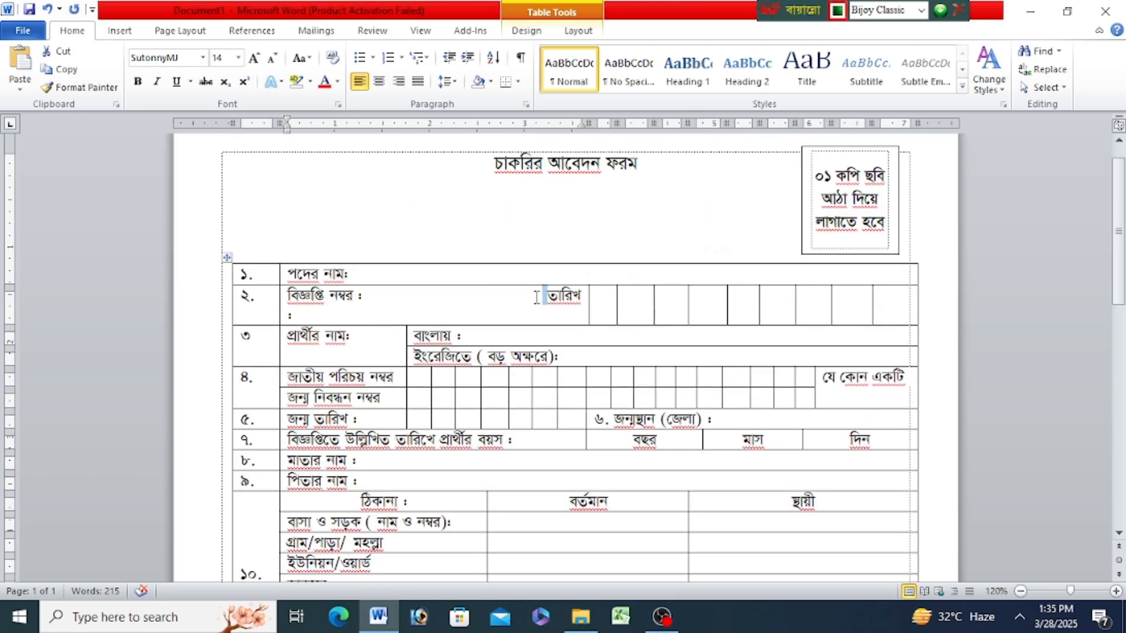
pyautogui.press('BackSpace')
pyautogui.press('BackSpace')
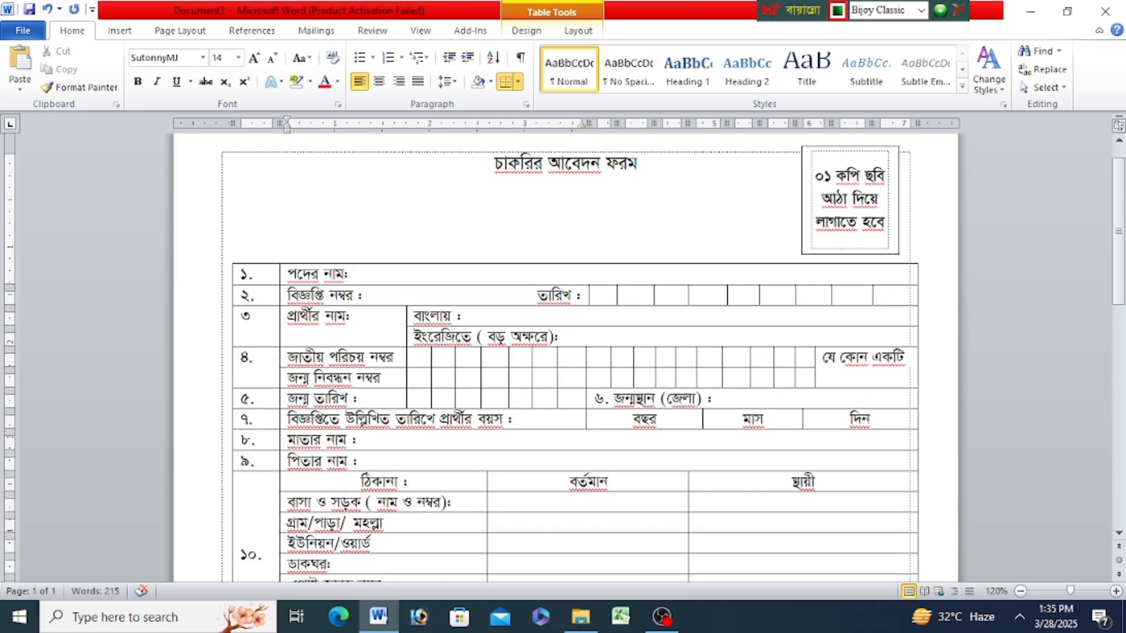
pyautogui.scroll(-2, 516, 296)
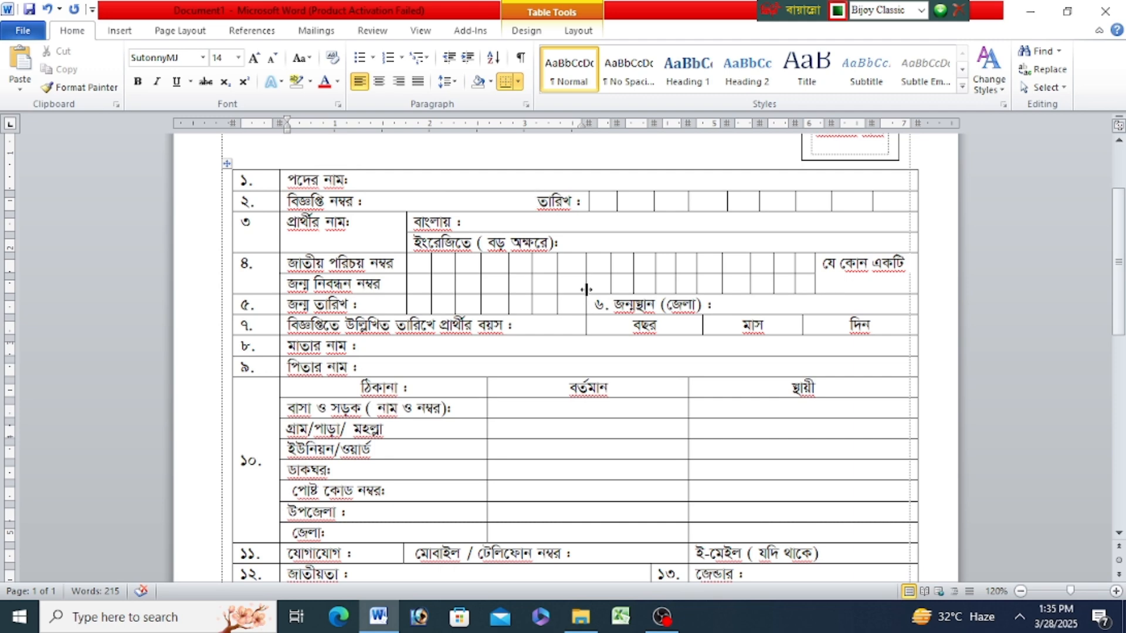
pyautogui.scroll(-1, 580, 295)
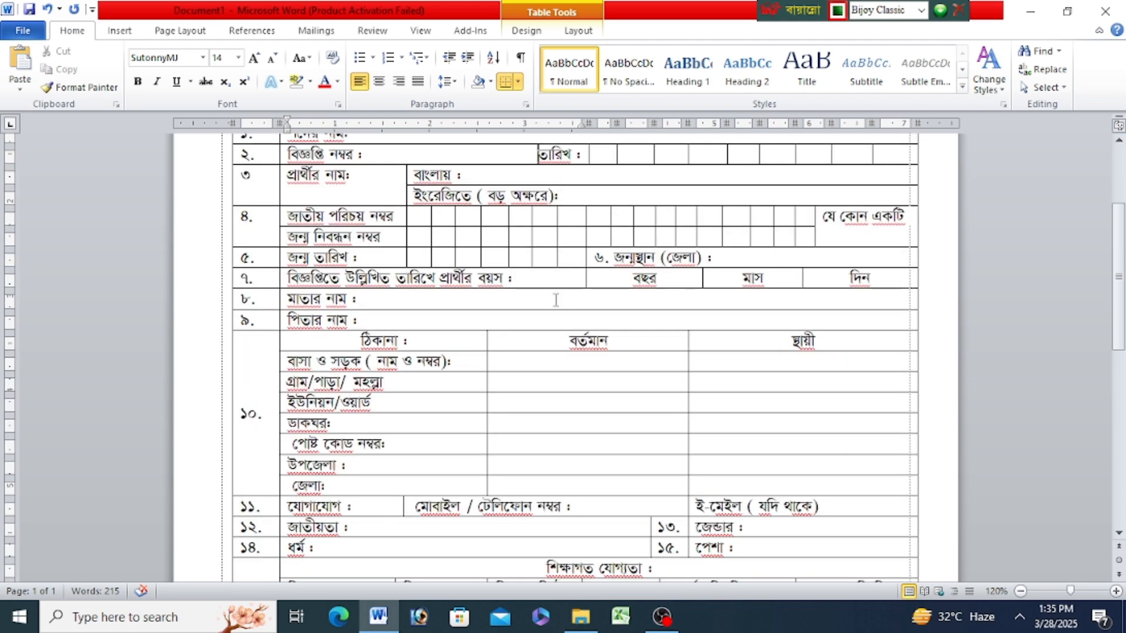
pyautogui.scroll(3, 580, 295)
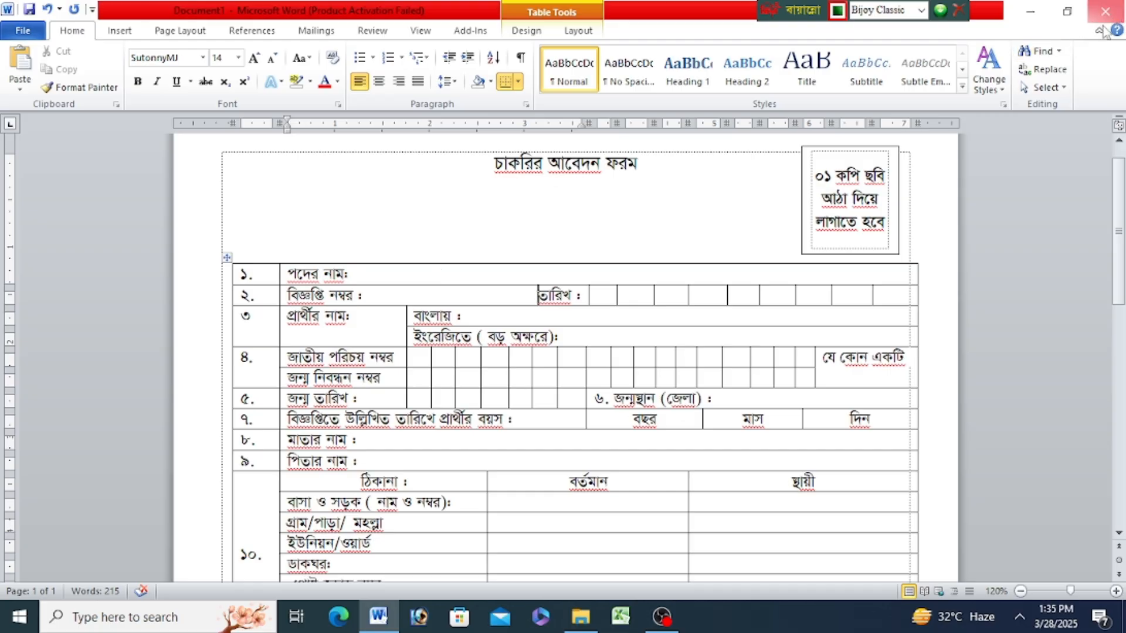
pyautogui.click(1030, 12)
pyautogui.rightClick(795, 160)
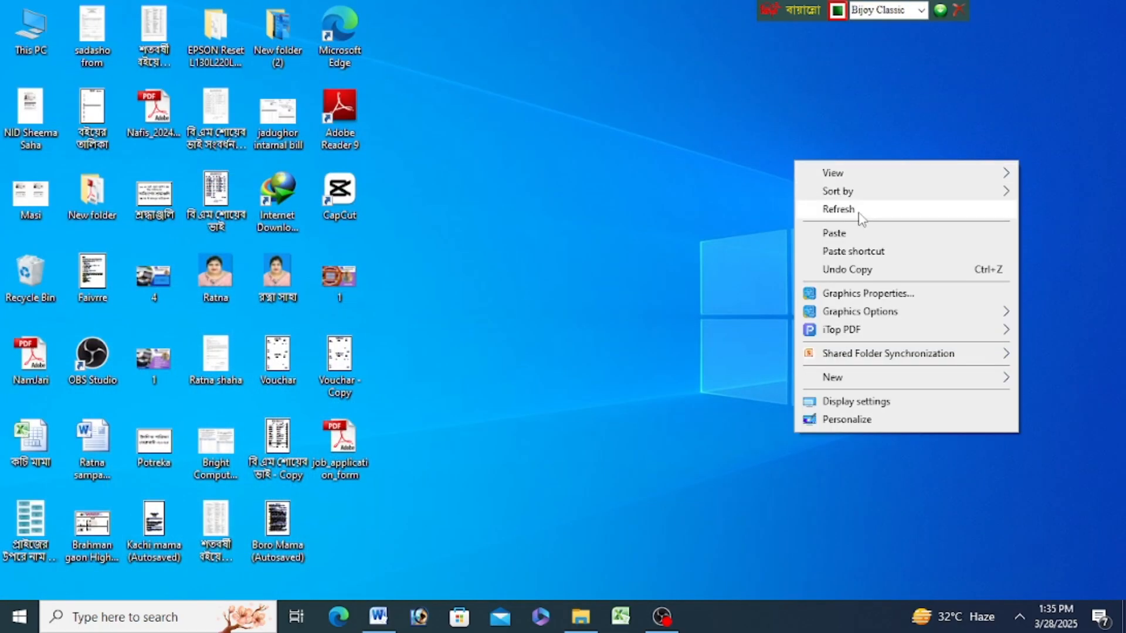
pyautogui.click(862, 212)
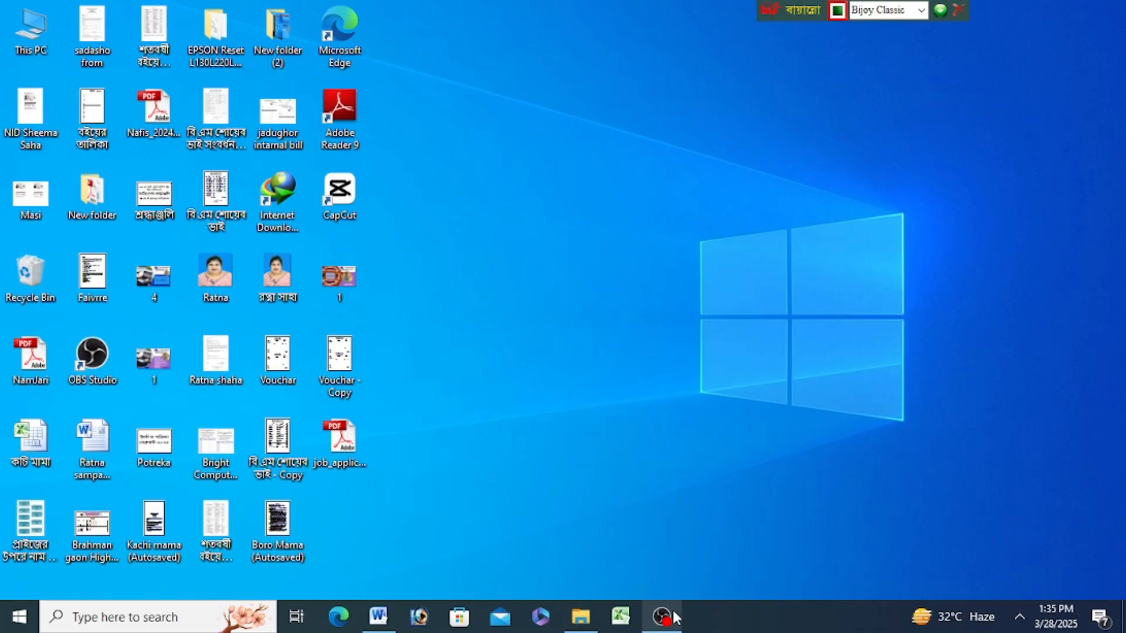
pyautogui.click(671, 610)
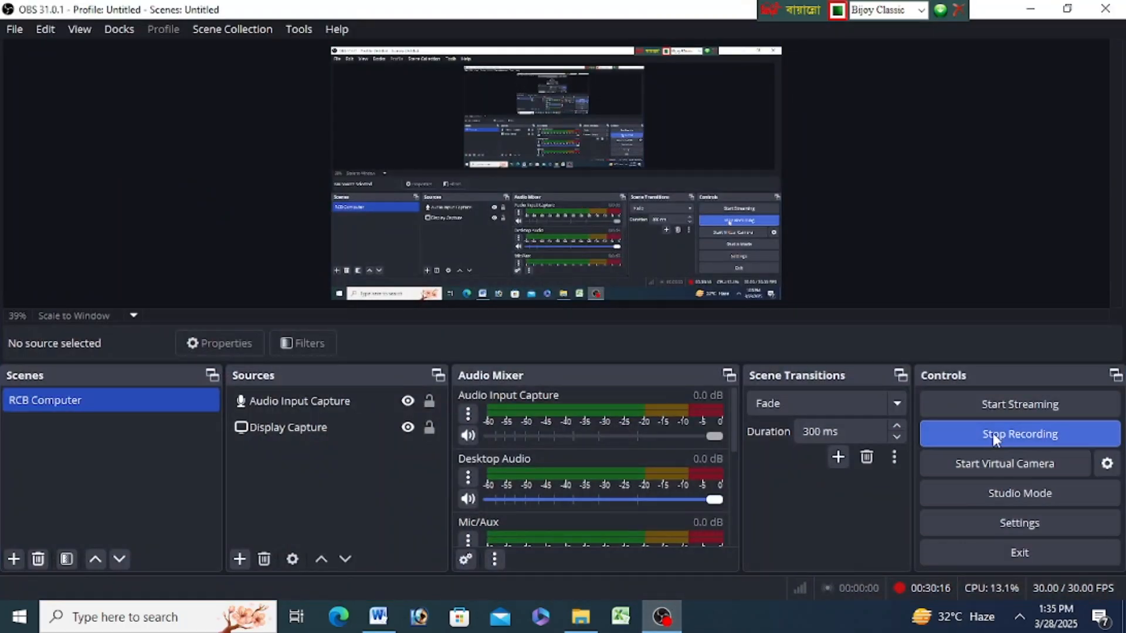